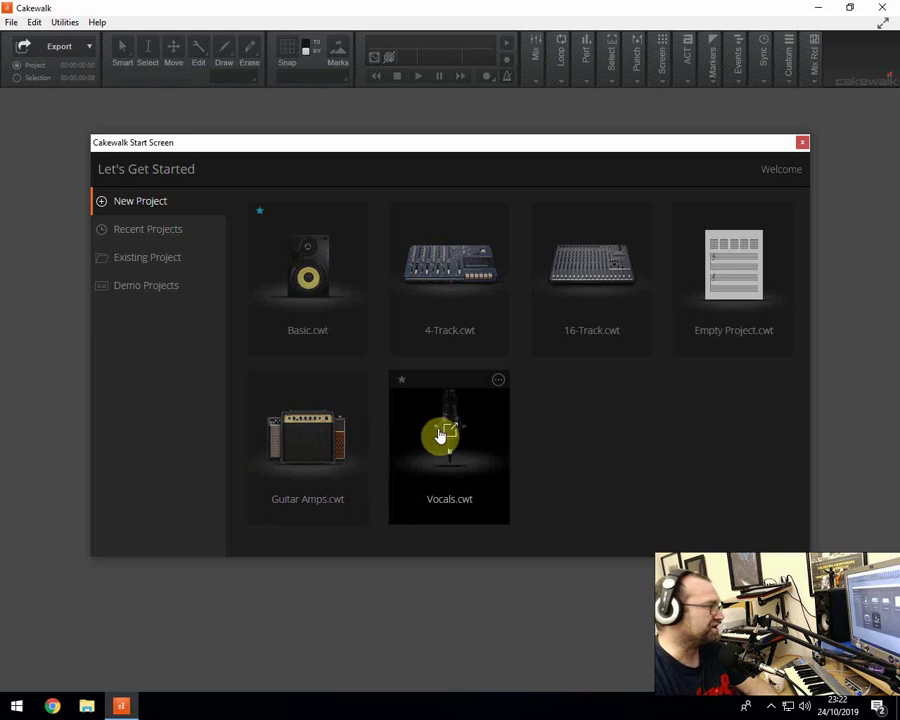
- Start a Basic.cwt project, hide the browser, and shrink the Audio and MIDI tracks to minimum height
left_click(311, 281)
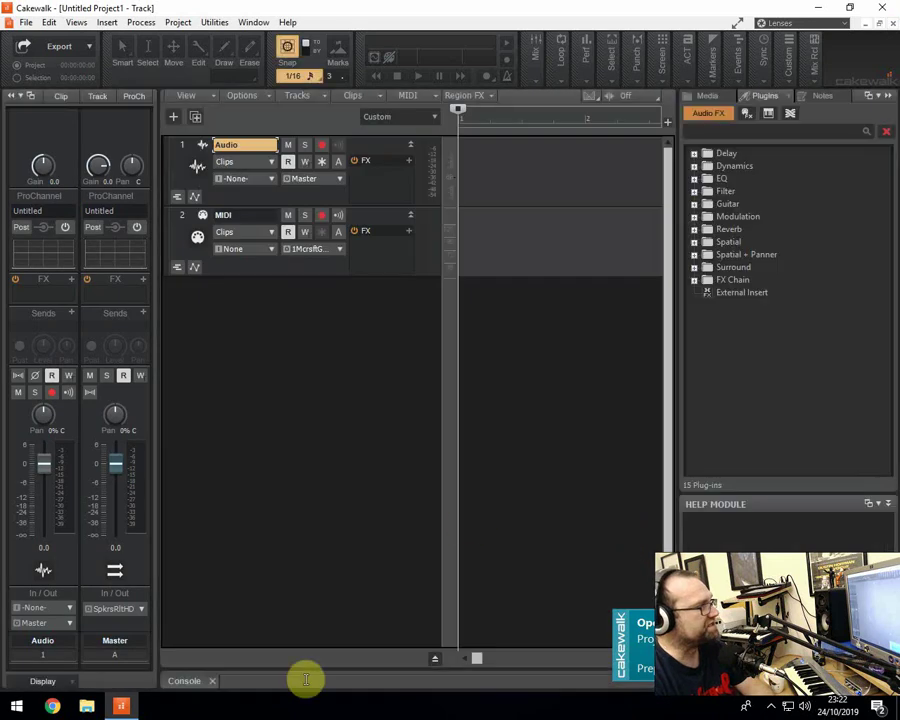
left_click(888, 97)
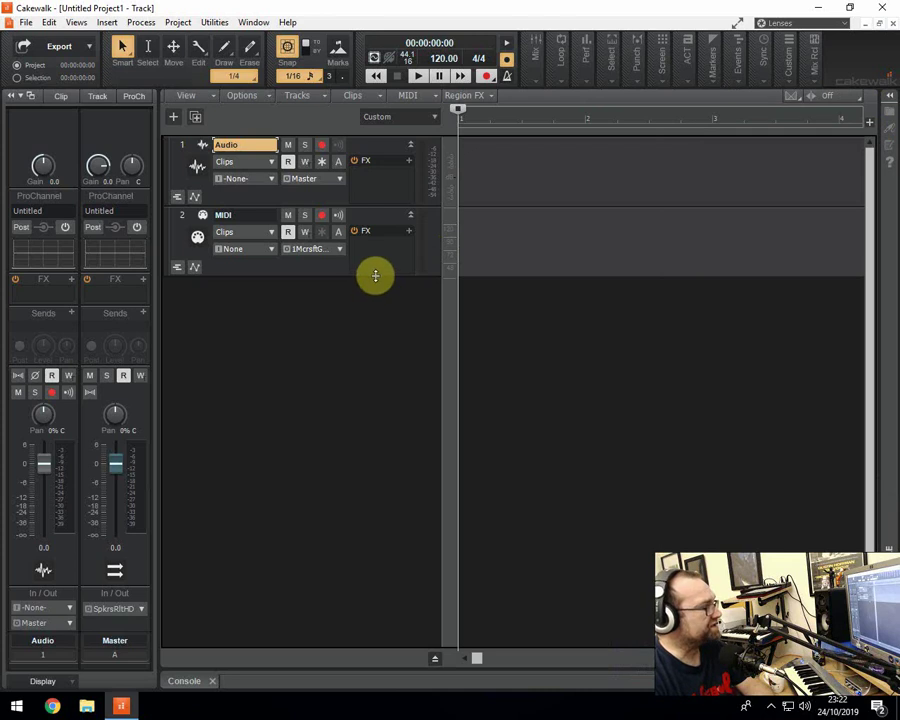
left_click_drag(373, 276, 372, 152)
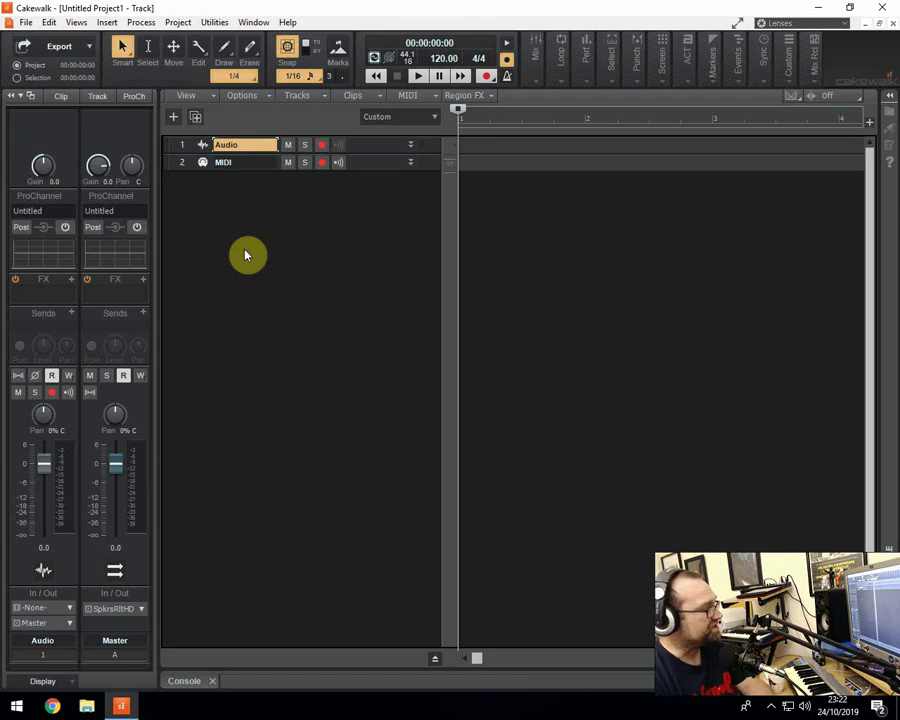
left_click(195, 684)
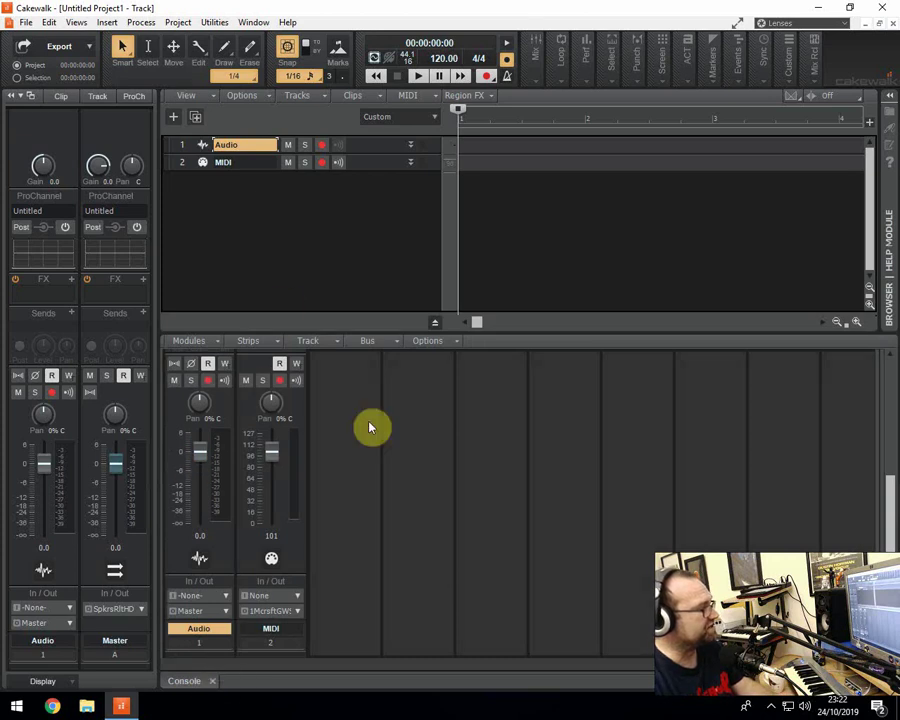
left_click(213, 683)
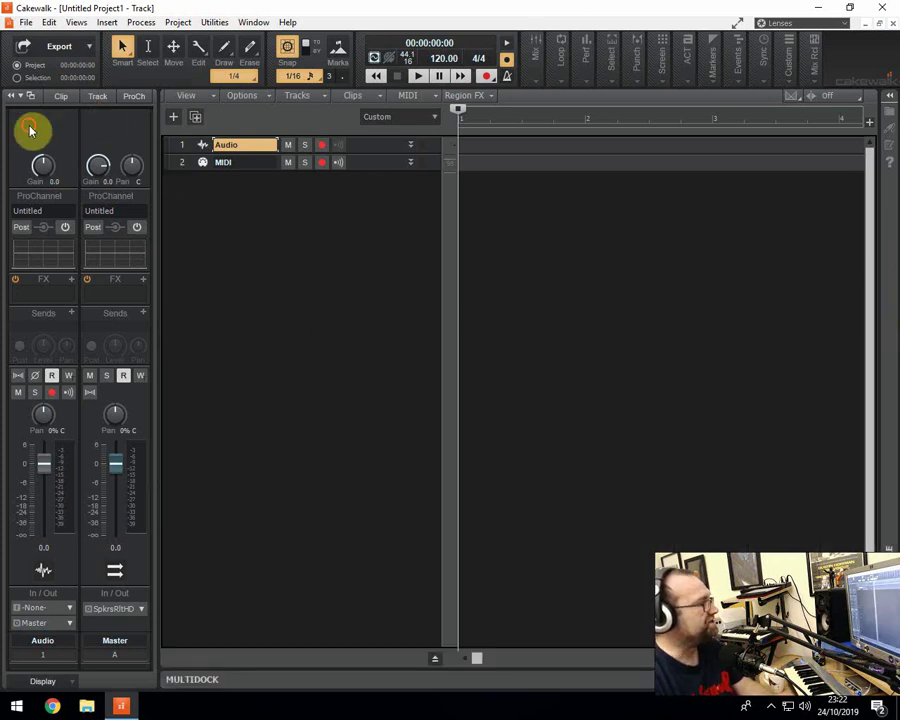
left_click(181, 147)
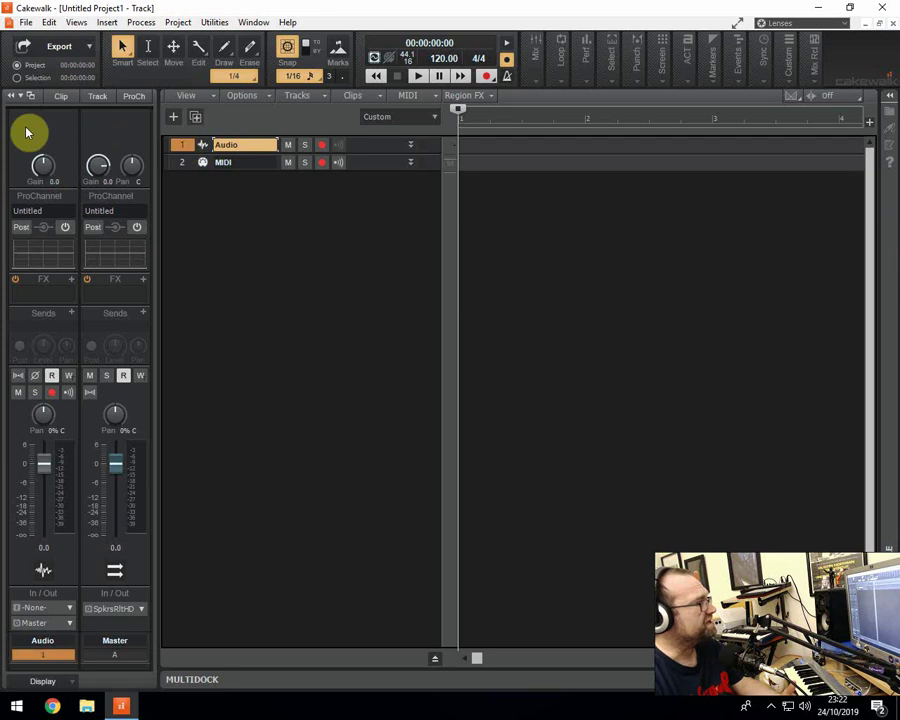
left_click(70, 287)
mouse_move(109, 295)
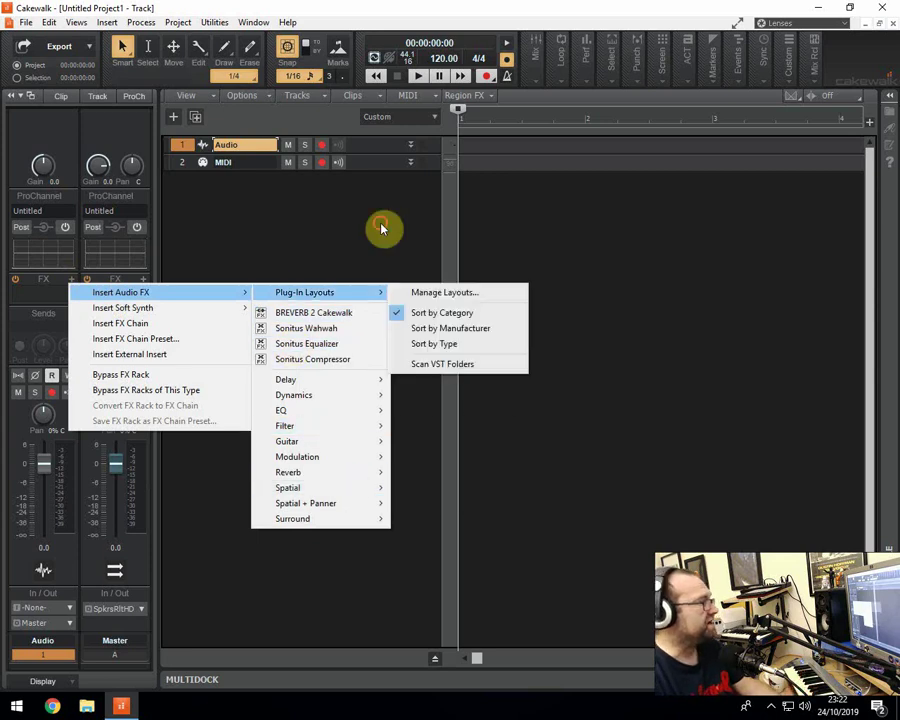
left_click(130, 258)
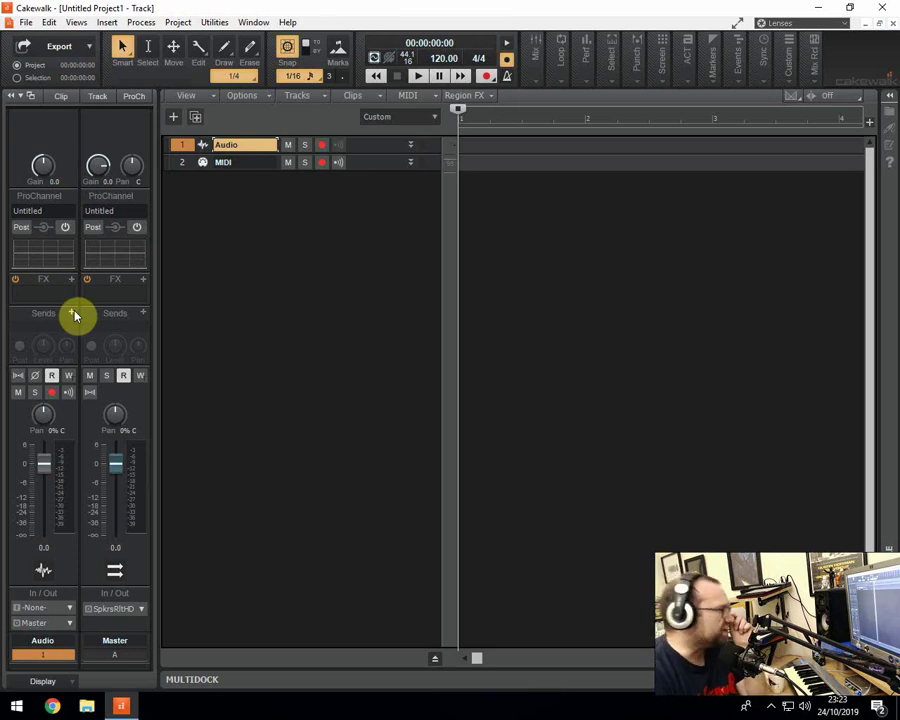
- Browse the Inspector's Clip properties, expanding AudioSnap, then view the Track properties
left_click(67, 97)
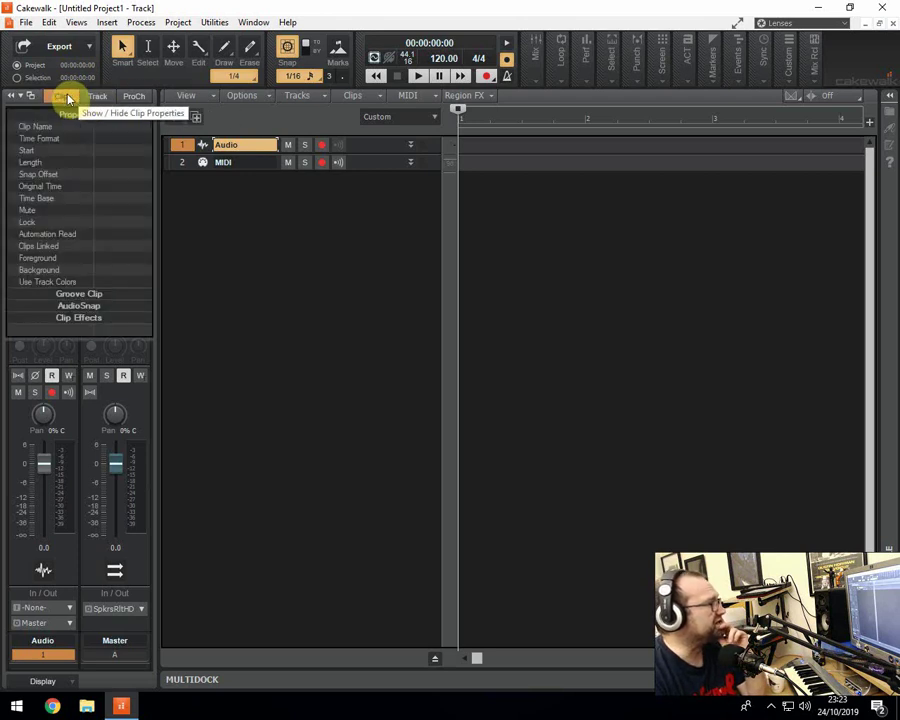
left_click(66, 97)
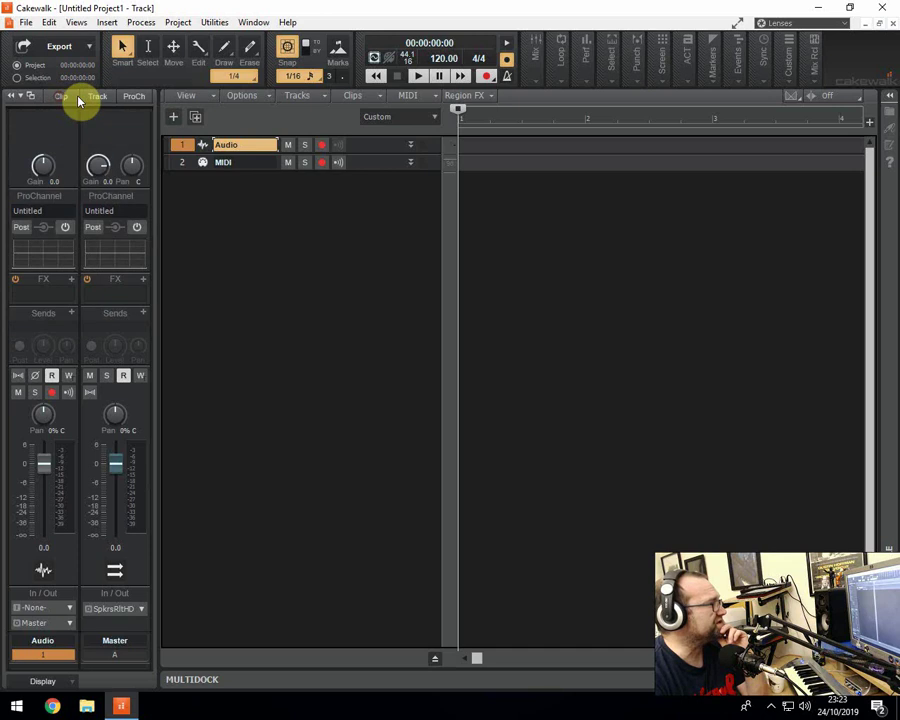
left_click(55, 99)
left_click(78, 305)
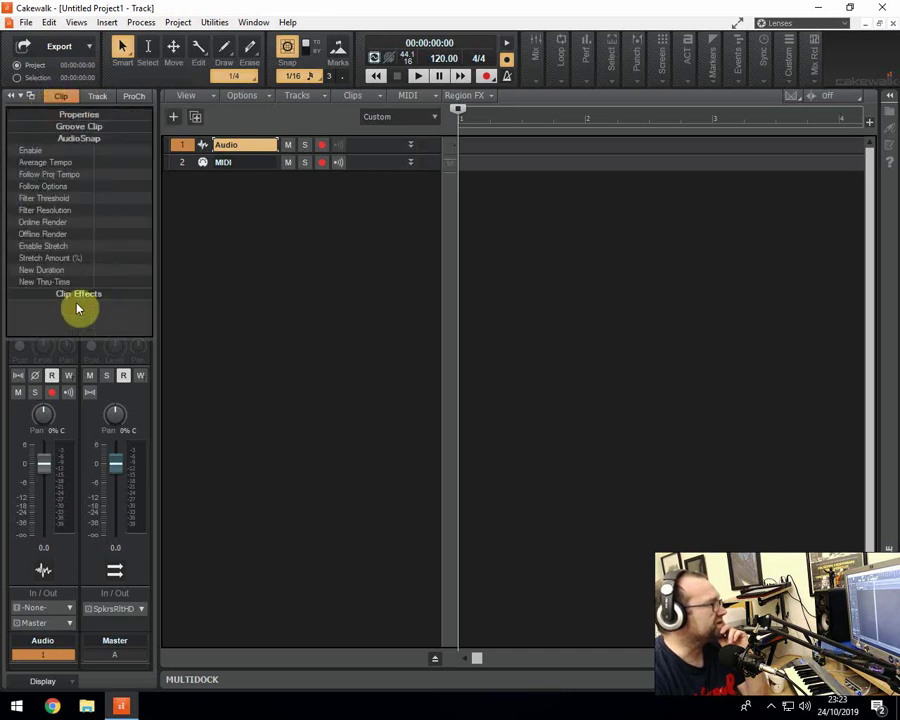
left_click(95, 97)
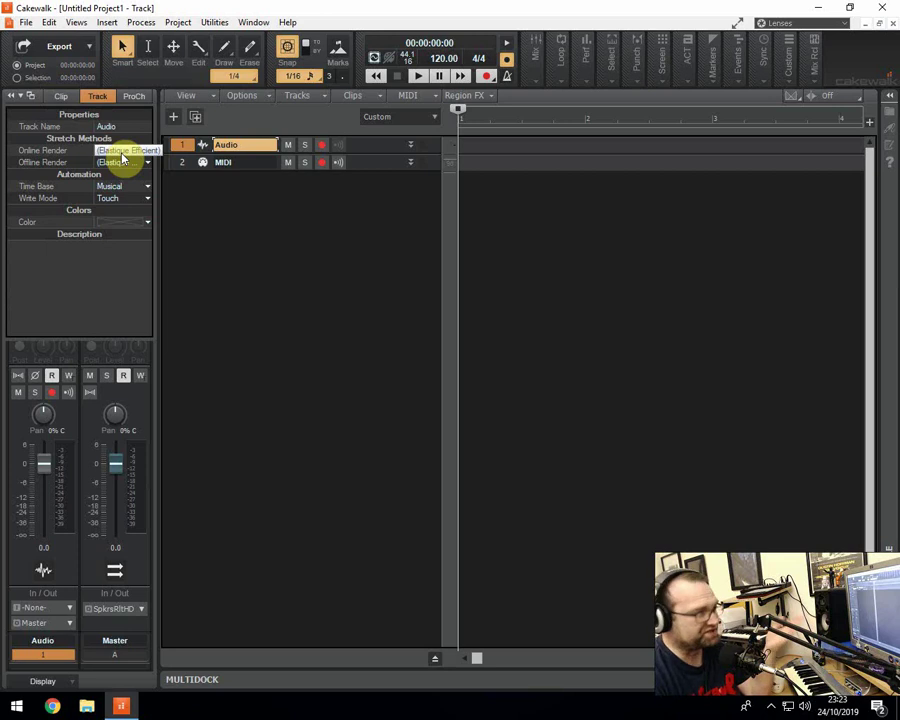
- Show the Audio track's ProChannel modules and move the now time to bar 2 (00:00:02:00)
left_click(132, 96)
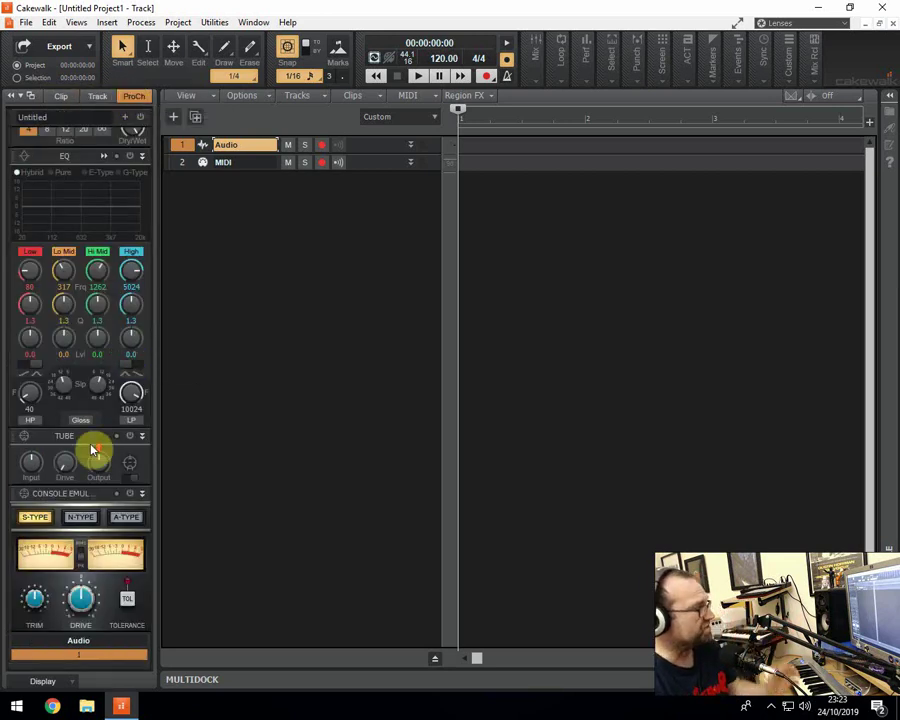
scroll(94, 450, "up", 3)
scroll(54, 380, "down", 4)
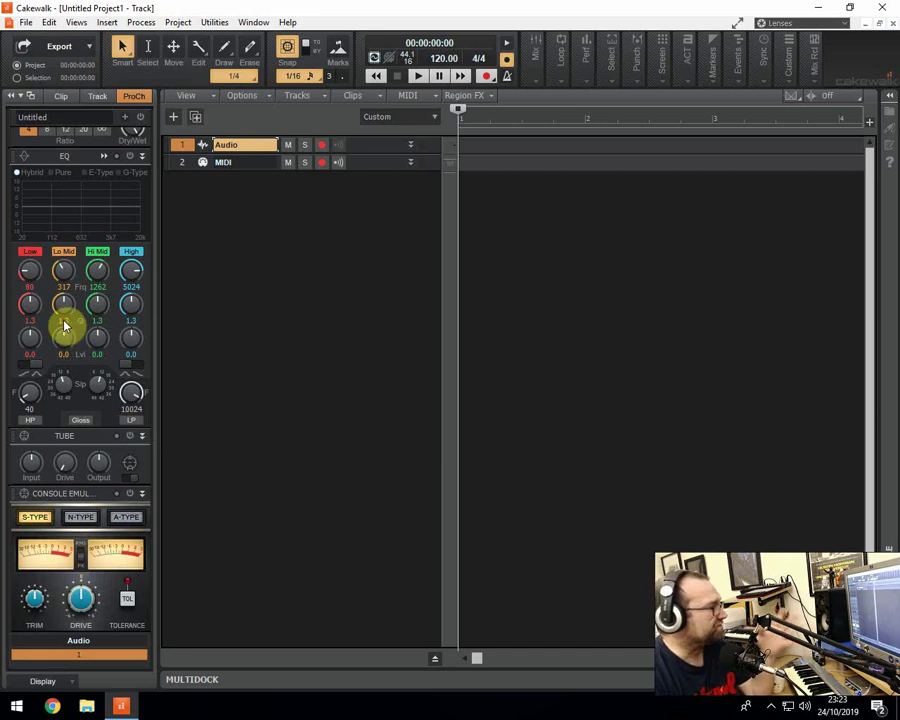
scroll(72, 183, "up", 3)
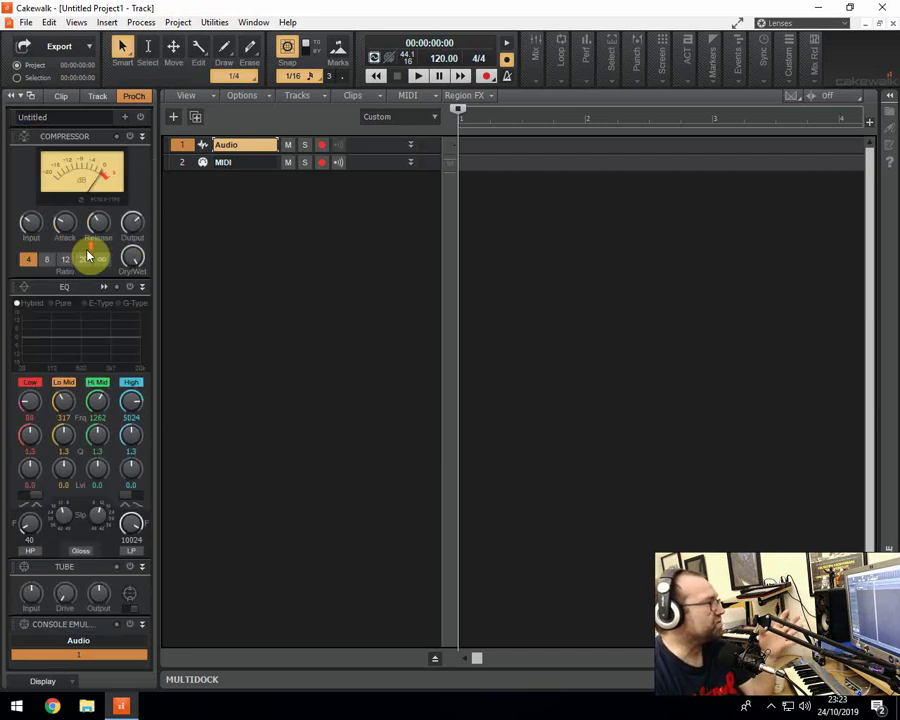
left_click(588, 146)
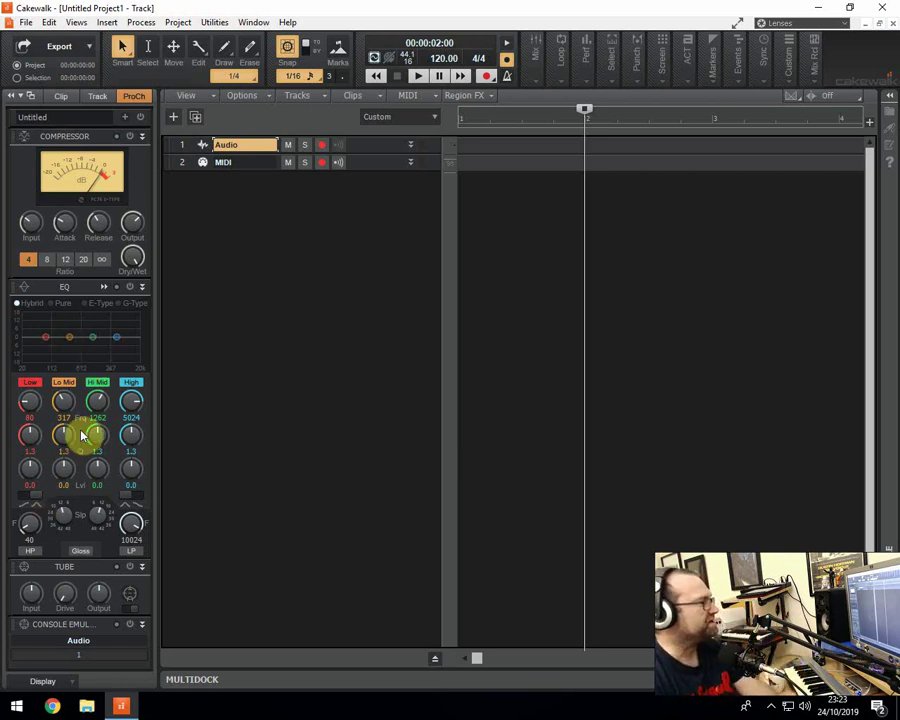
scroll(80, 430, "down", 3)
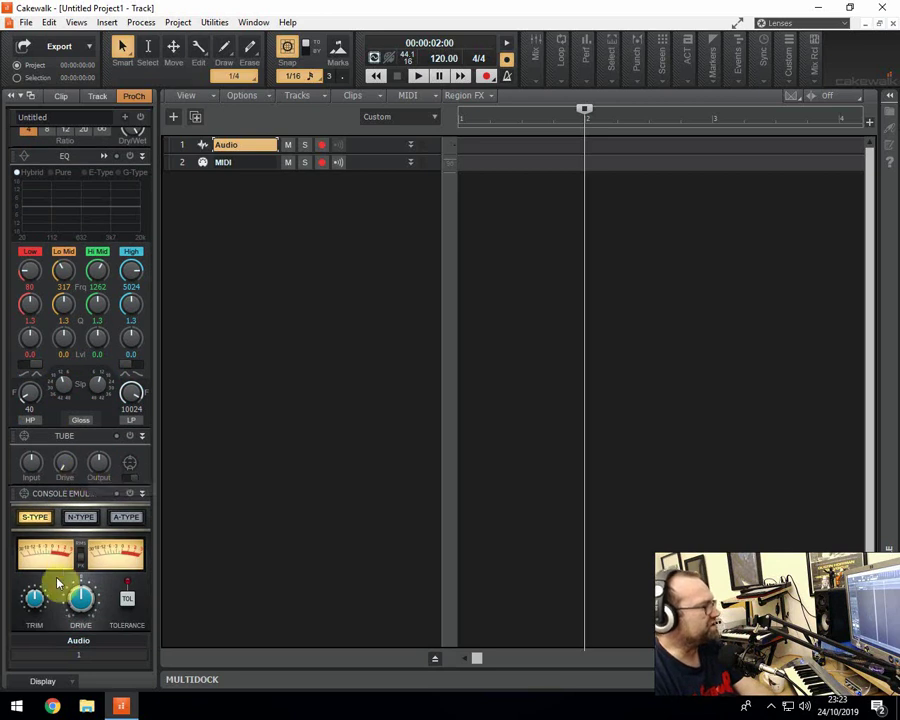
scroll(58, 583, "up", 3)
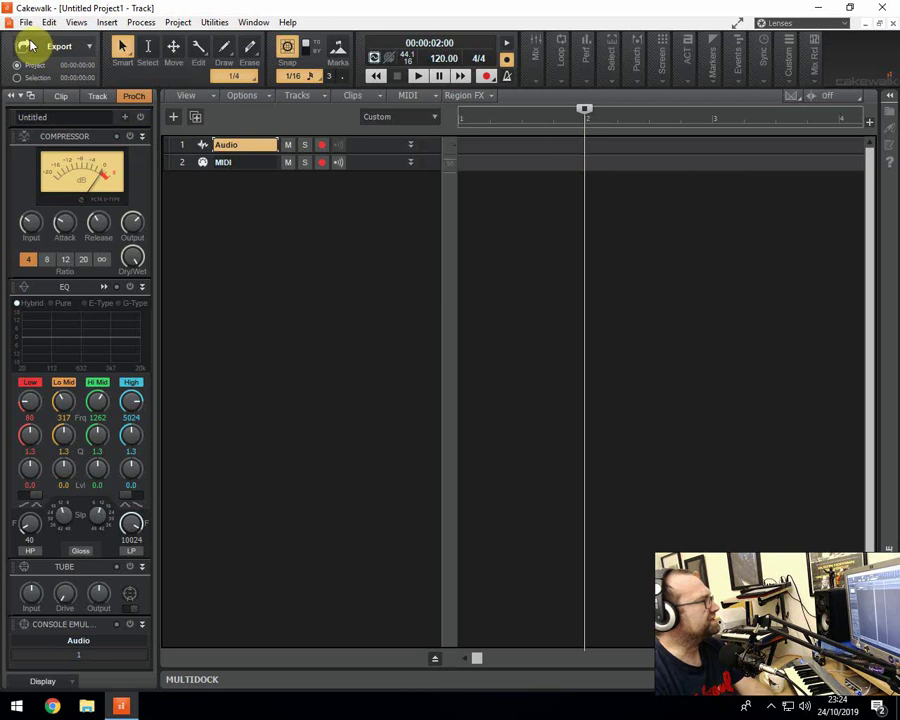
left_click(110, 24)
mouse_move(127, 68)
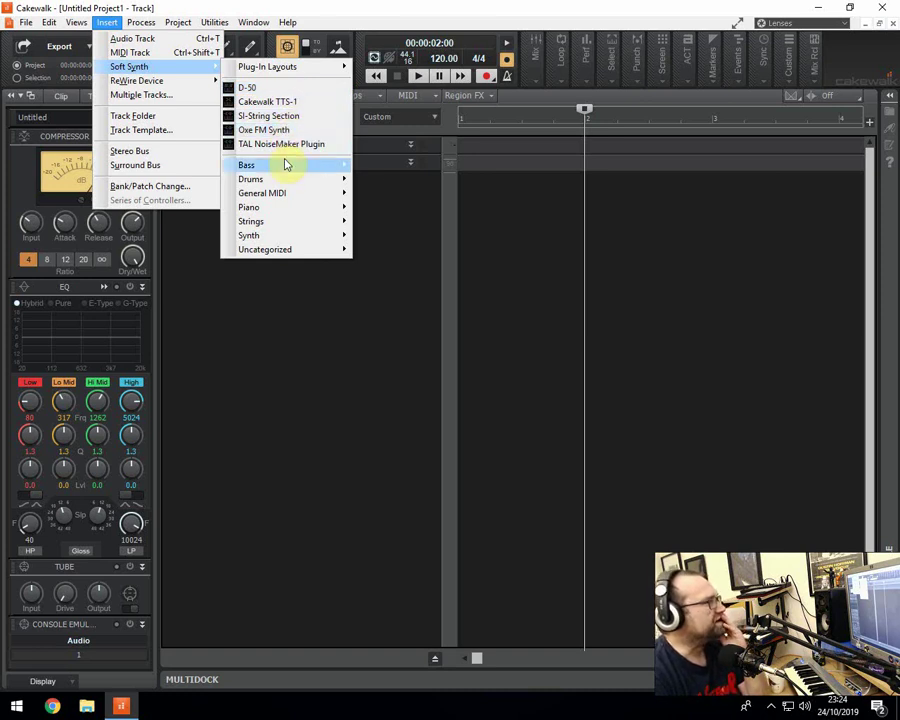
mouse_move(287, 166)
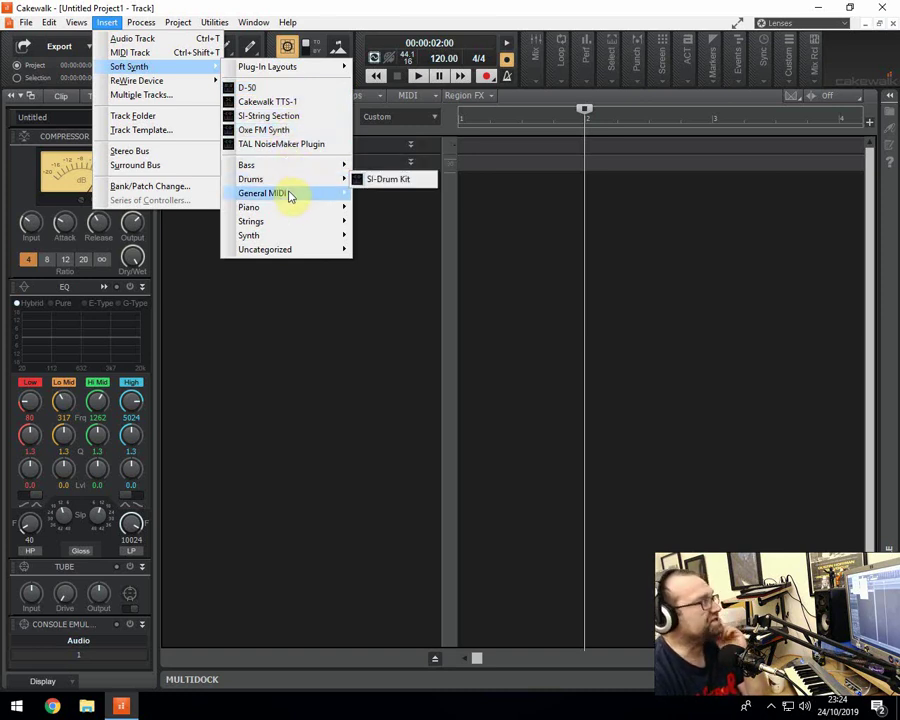
mouse_move(289, 197)
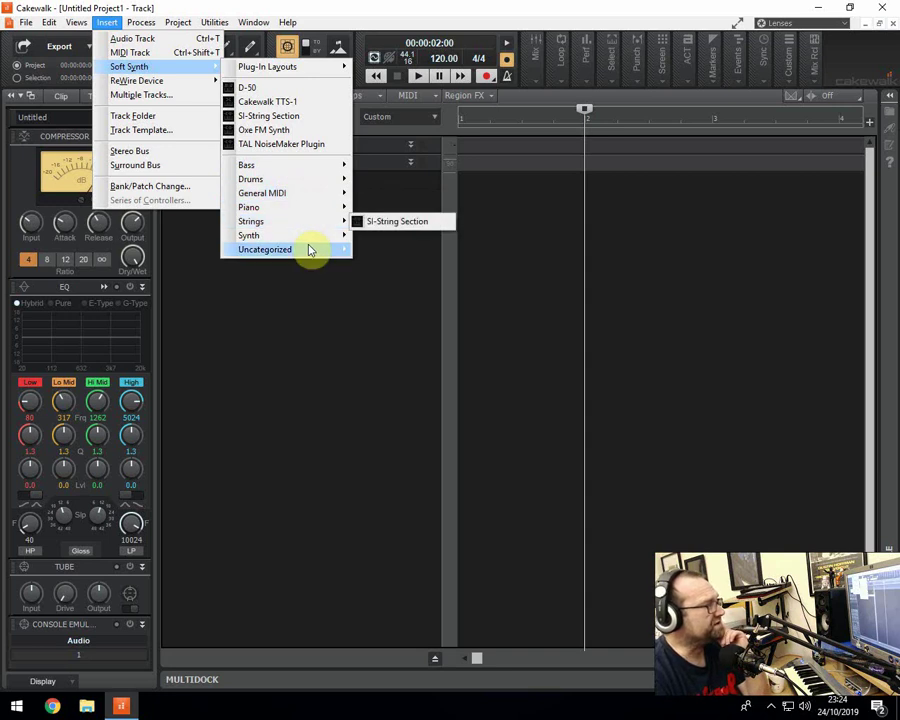
mouse_move(310, 250)
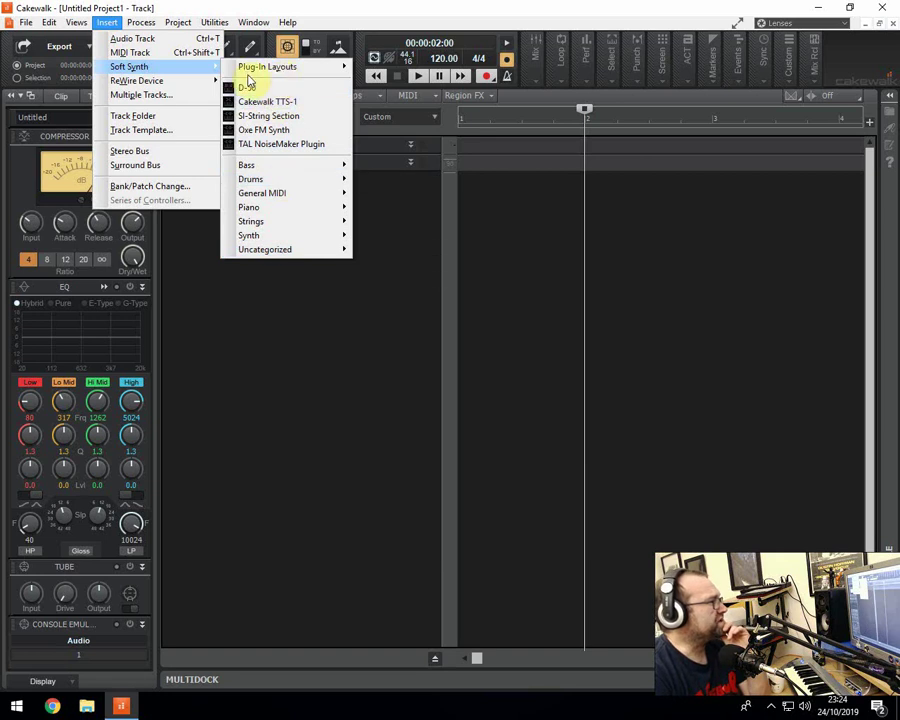
mouse_move(163, 87)
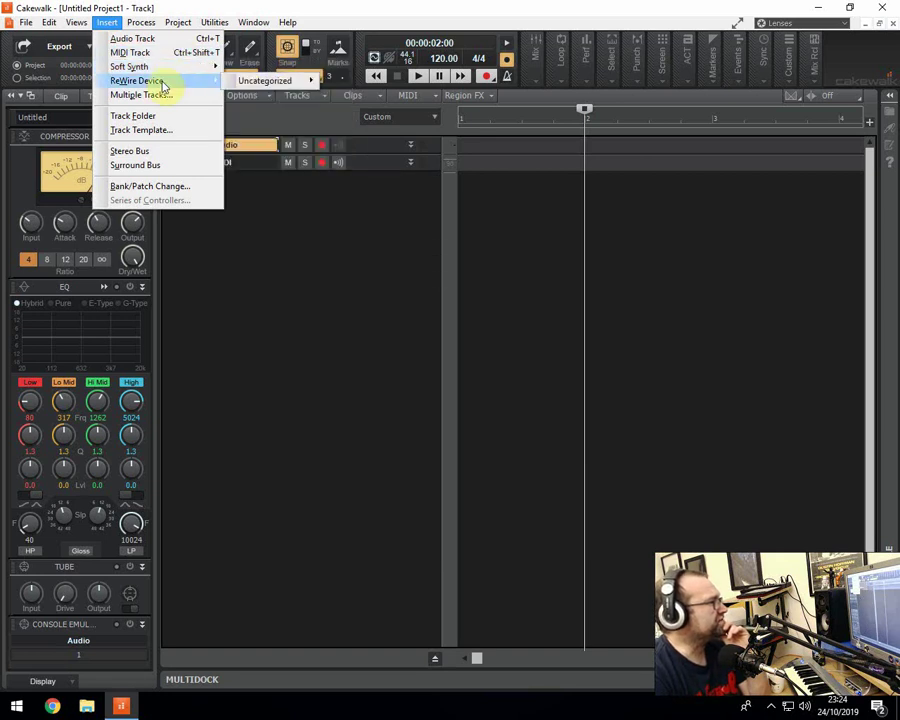
mouse_move(272, 84)
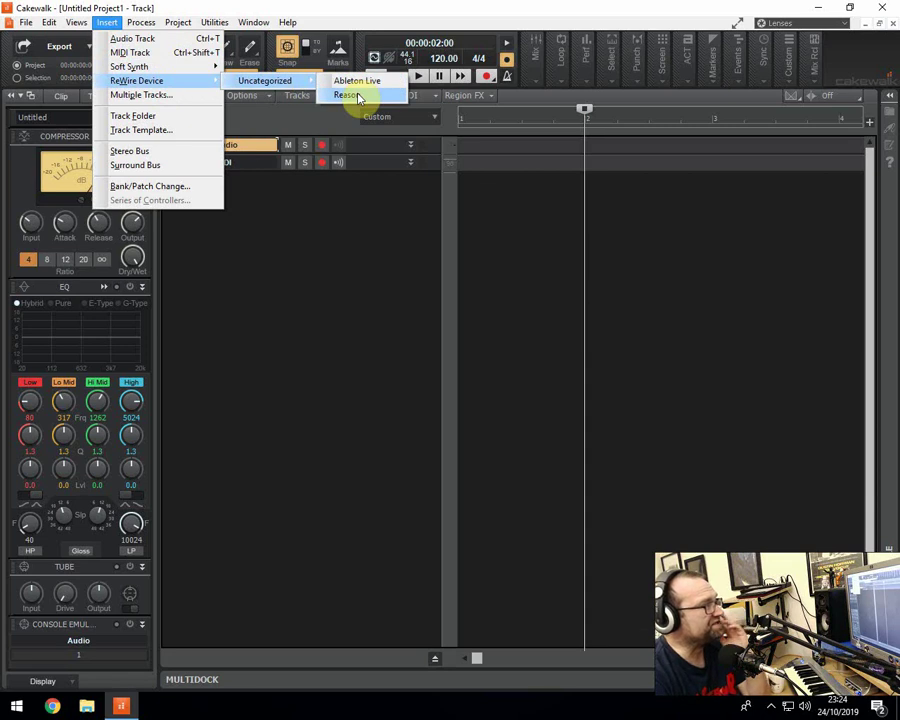
left_click(317, 195)
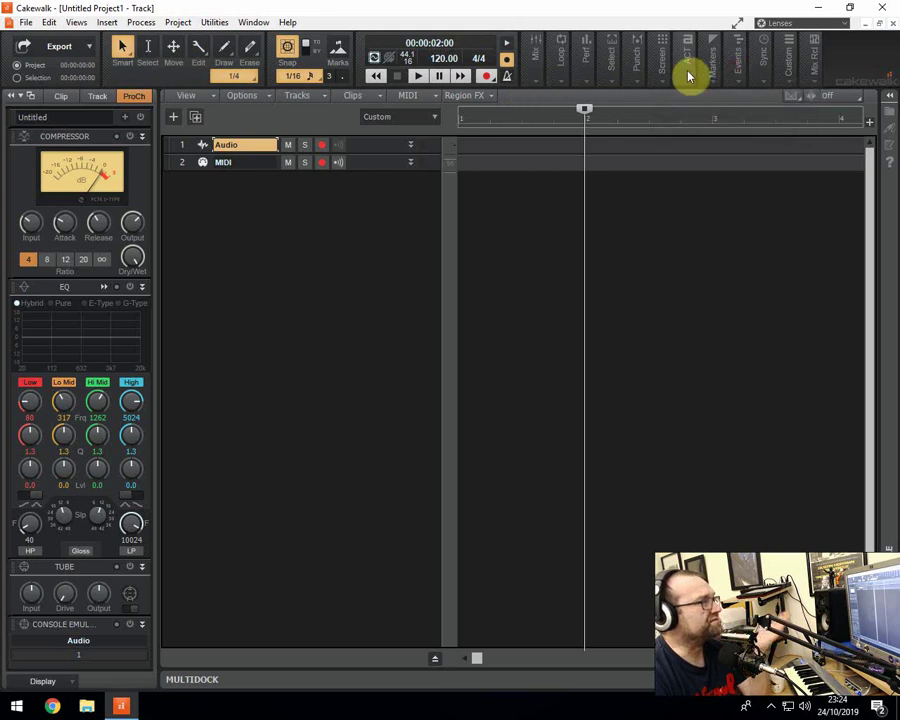
mouse_move(689, 76)
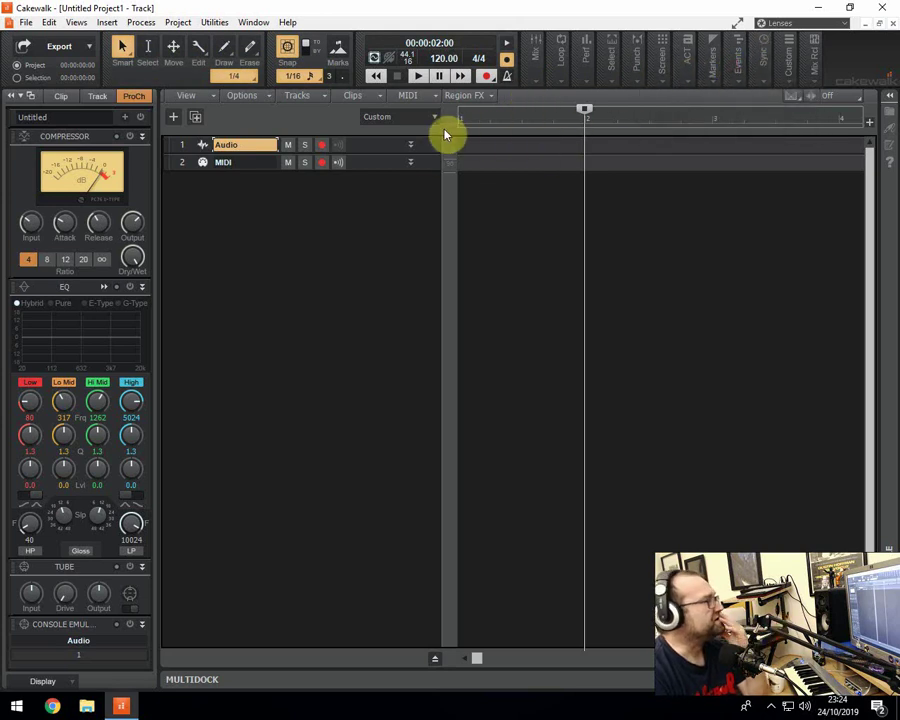
- Start an audio import and browse to Desktop > Drum Samples 2018 > 808 drum hits
left_click(27, 22)
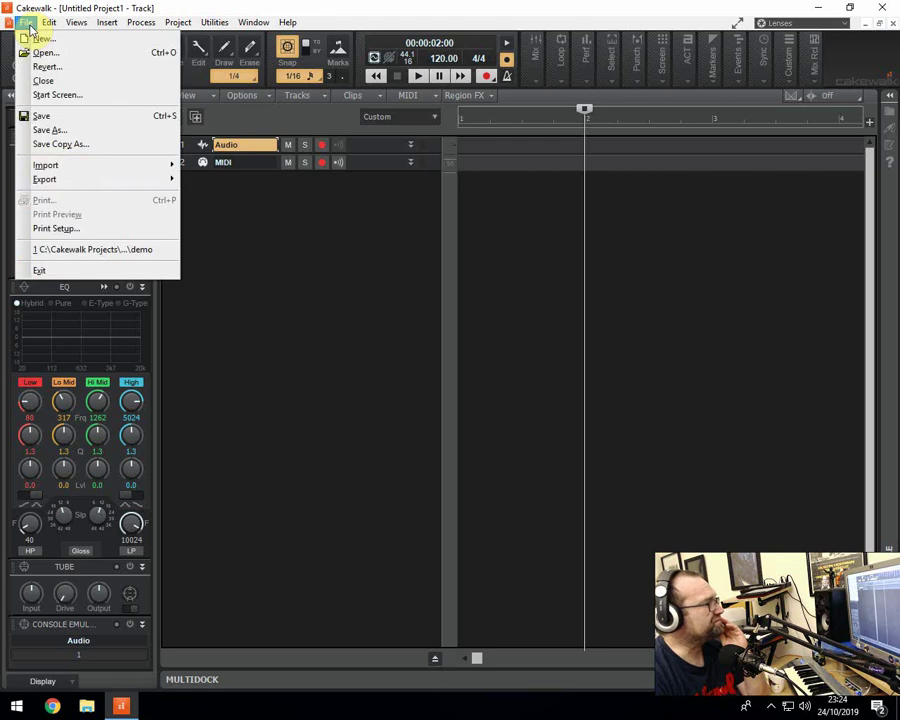
mouse_move(74, 164)
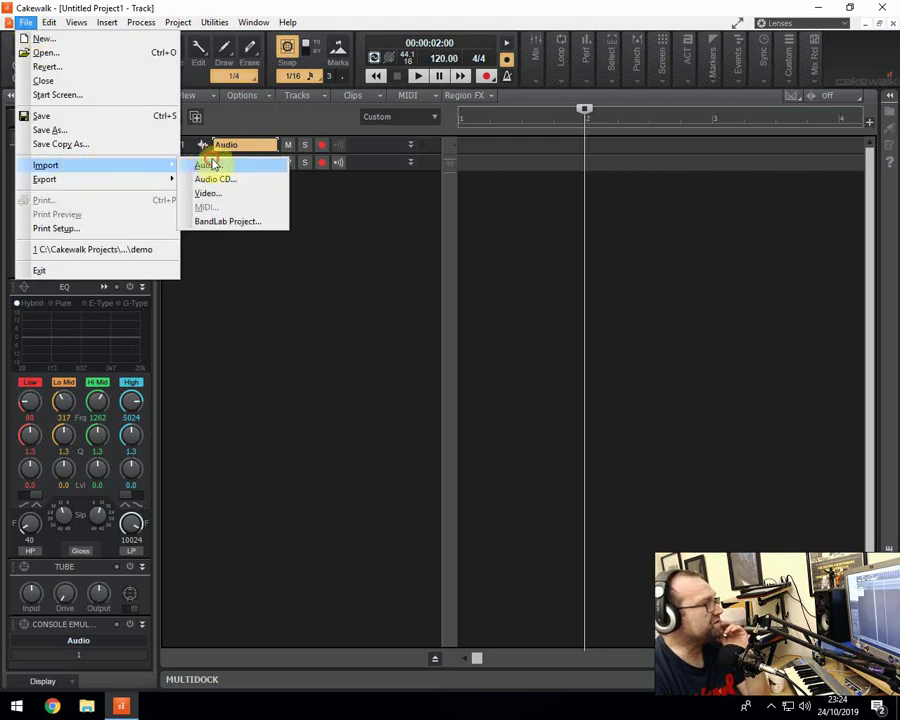
left_click(214, 162)
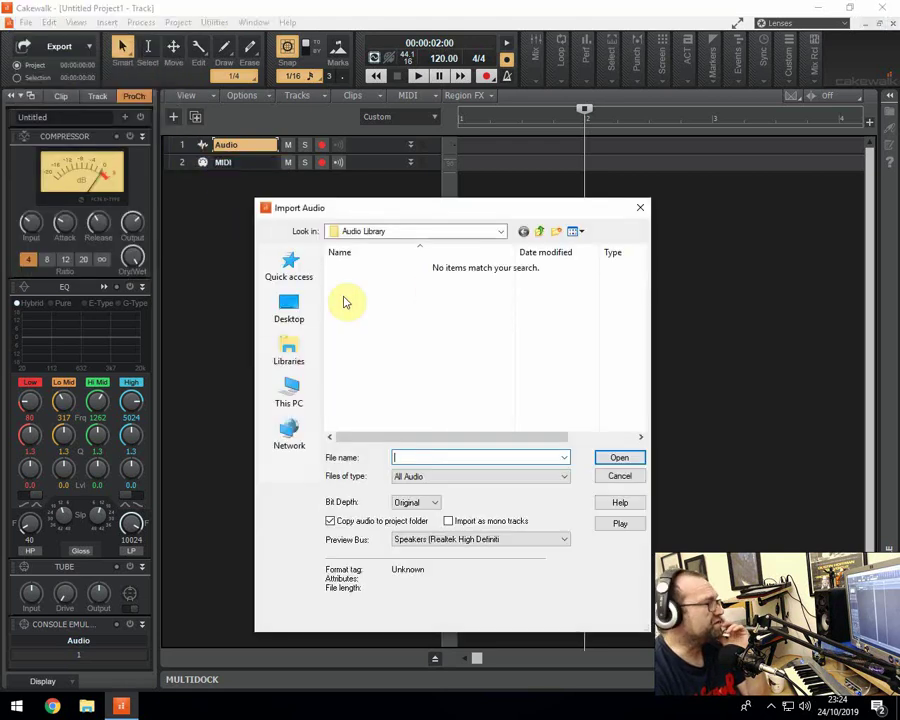
left_click(306, 318)
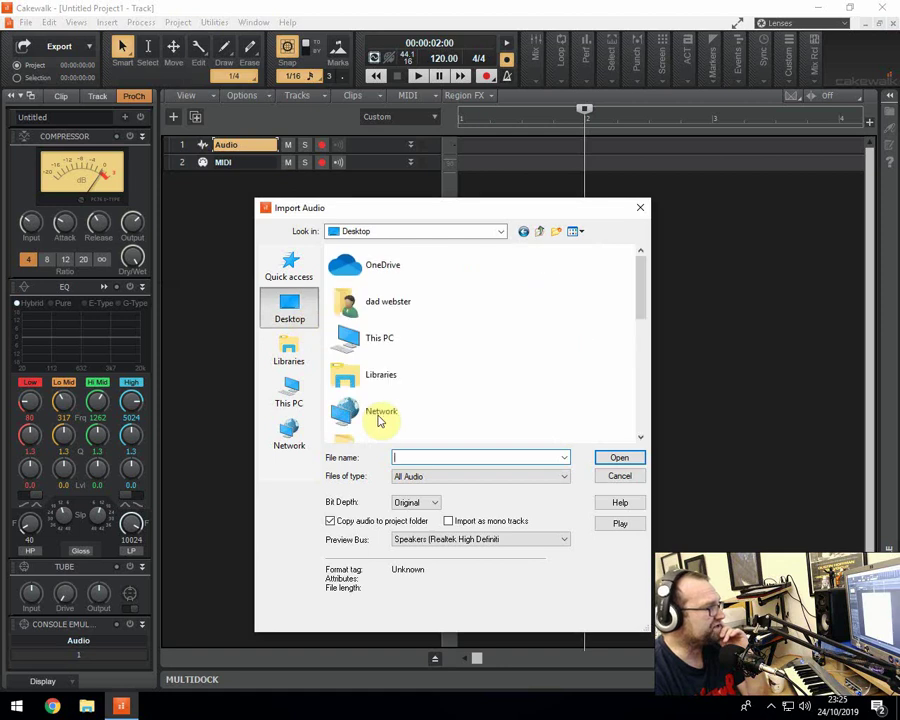
scroll(382, 398, "down", 2)
scroll(374, 406, "up", 1)
scroll(382, 405, "down", 2)
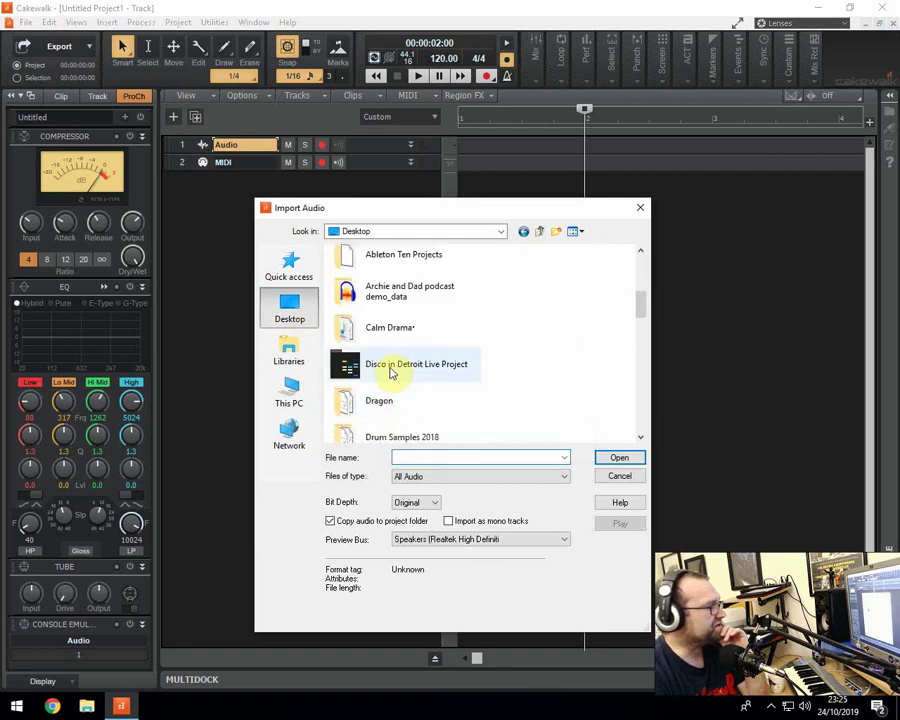
double_click(385, 434)
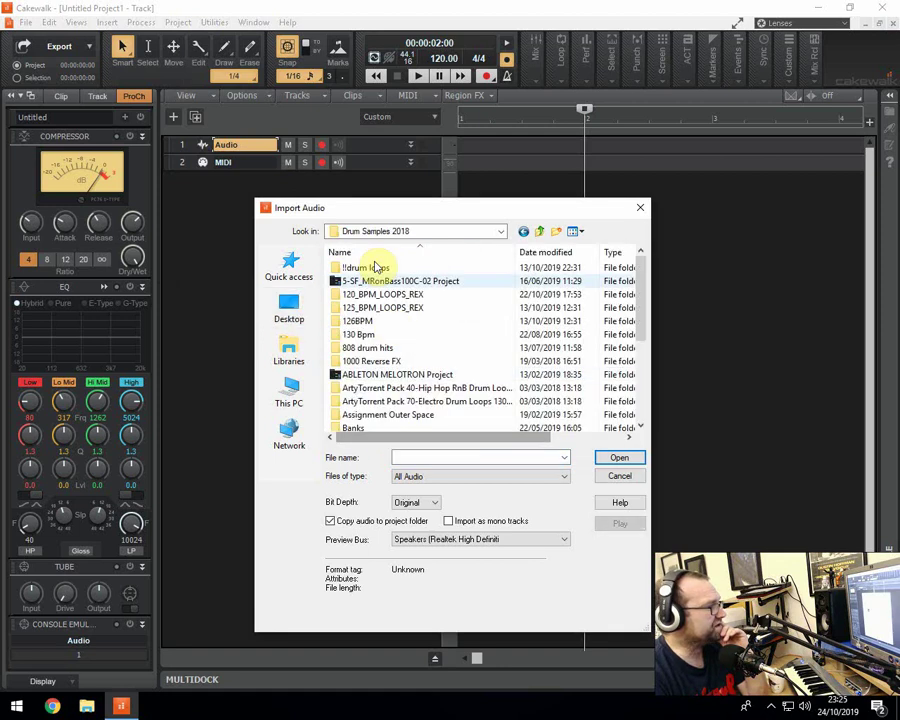
scroll(385, 355, "down", 6)
scroll(395, 358, "up", 6)
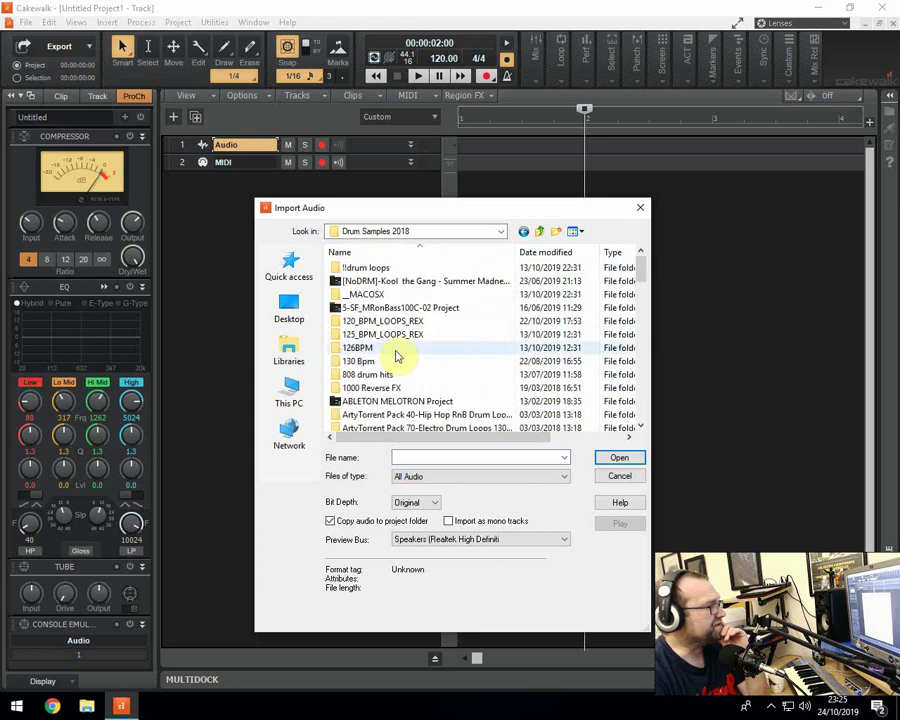
double_click(383, 376)
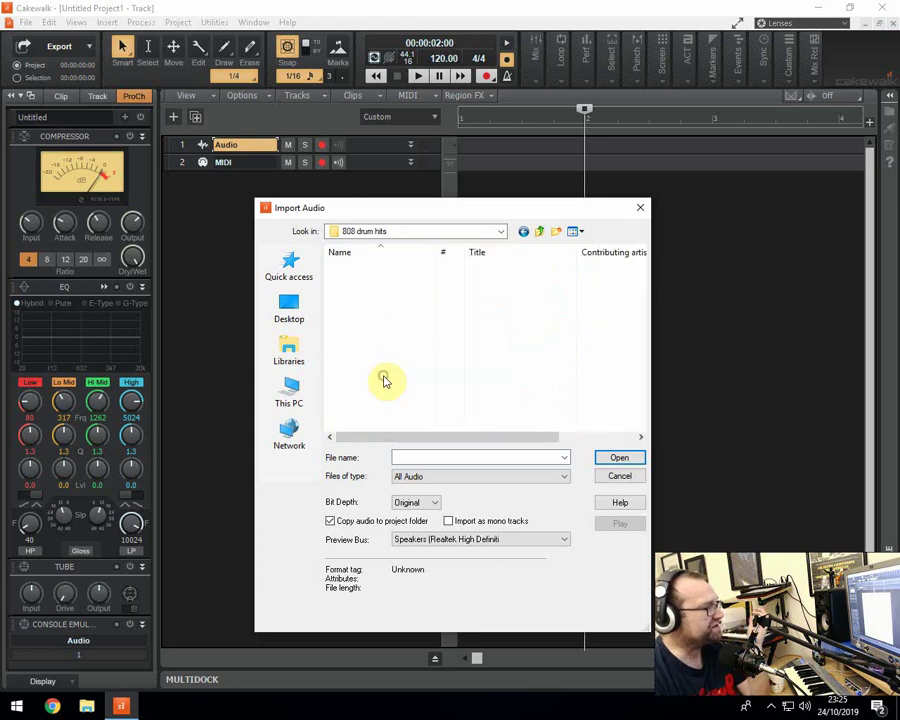
- Preview the M-808K4 kick sample and import it onto the Audio track
scroll(390, 370, "down", 3)
scroll(392, 372, "down", 10)
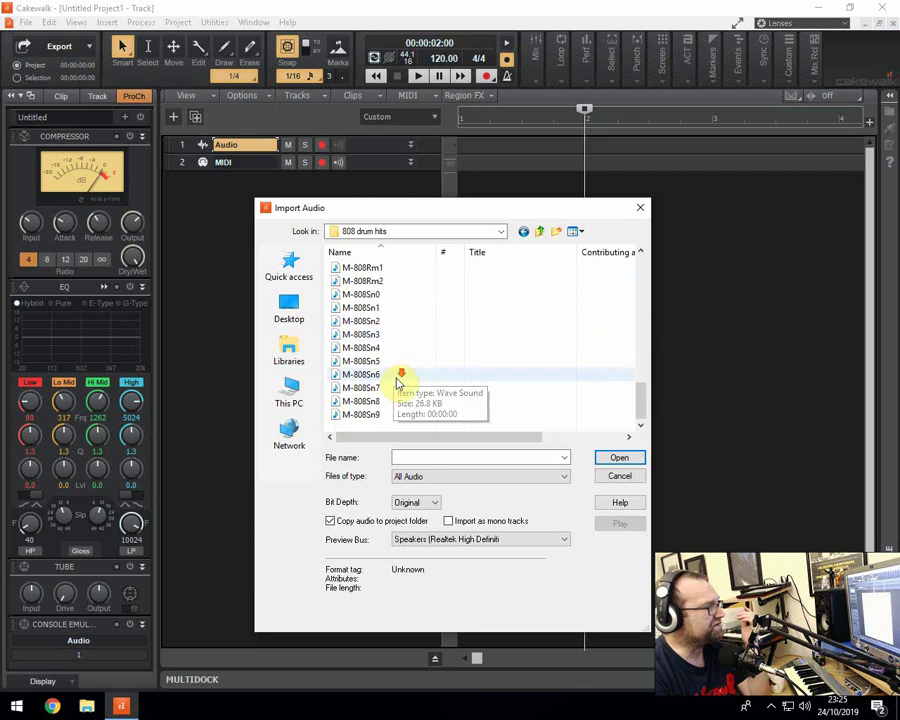
scroll(397, 377, "up", 5)
left_click(368, 348)
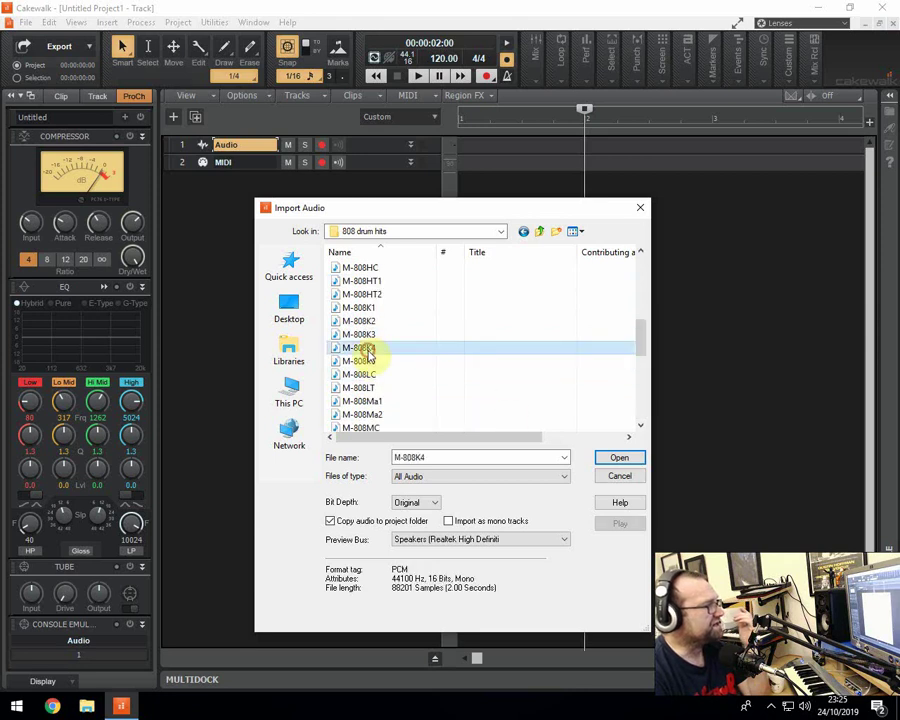
left_click(619, 525)
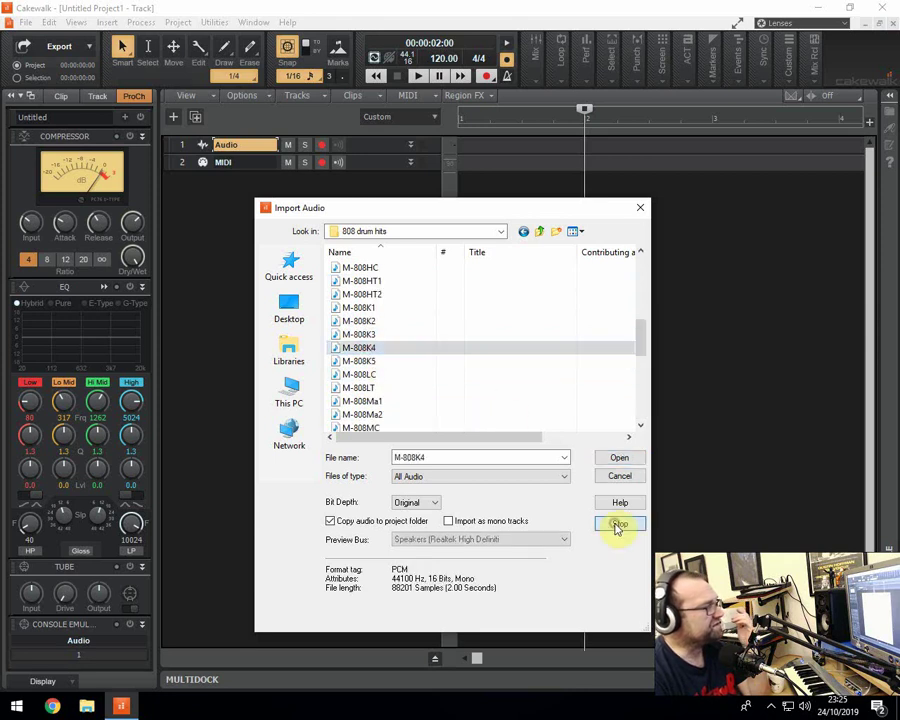
left_click(618, 459)
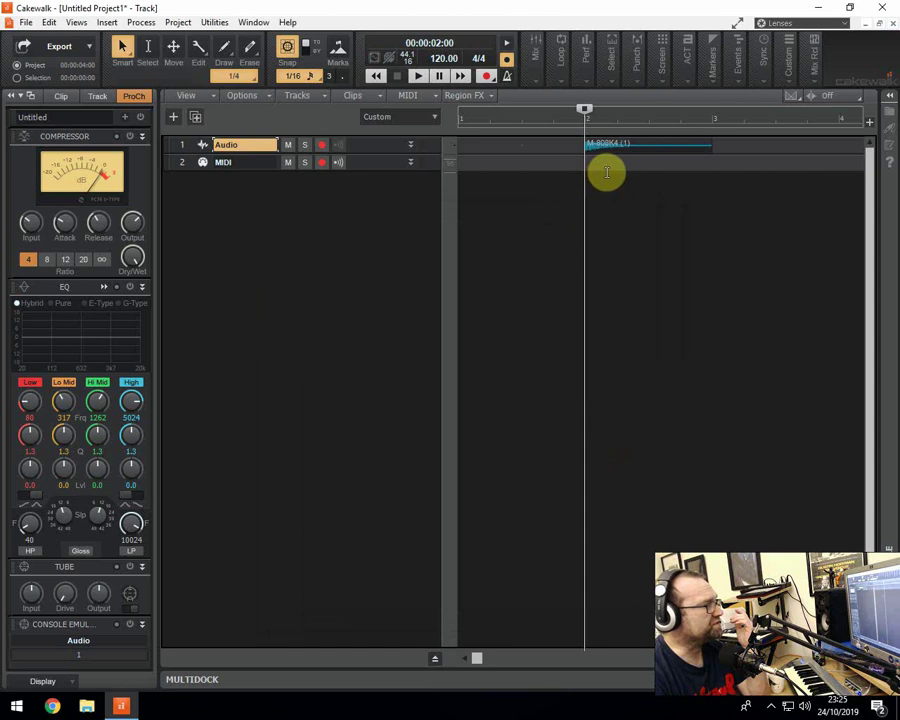
- Enlarge the Audio track to show the M-808K4 waveform, copy the clip right after itself, and play
left_click(631, 145)
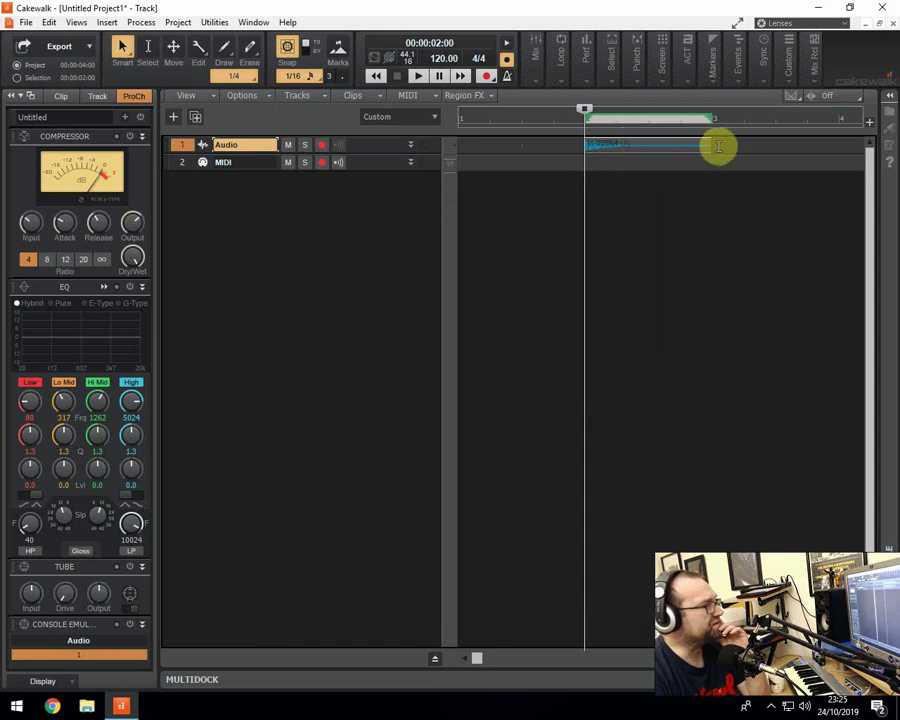
left_click_drag(390, 157, 368, 272)
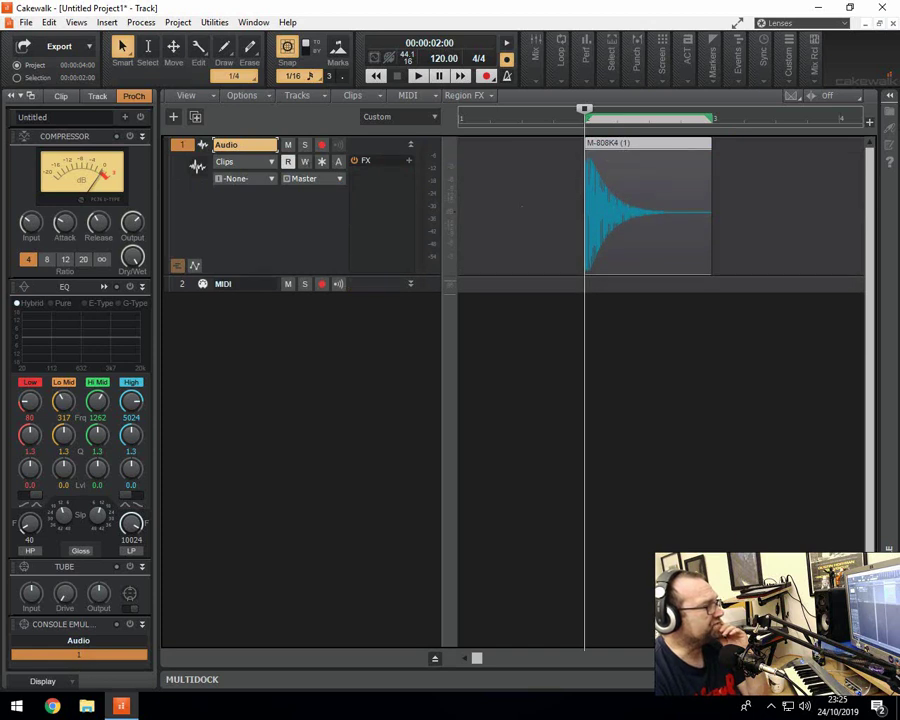
scroll(531, 199, "down", 4)
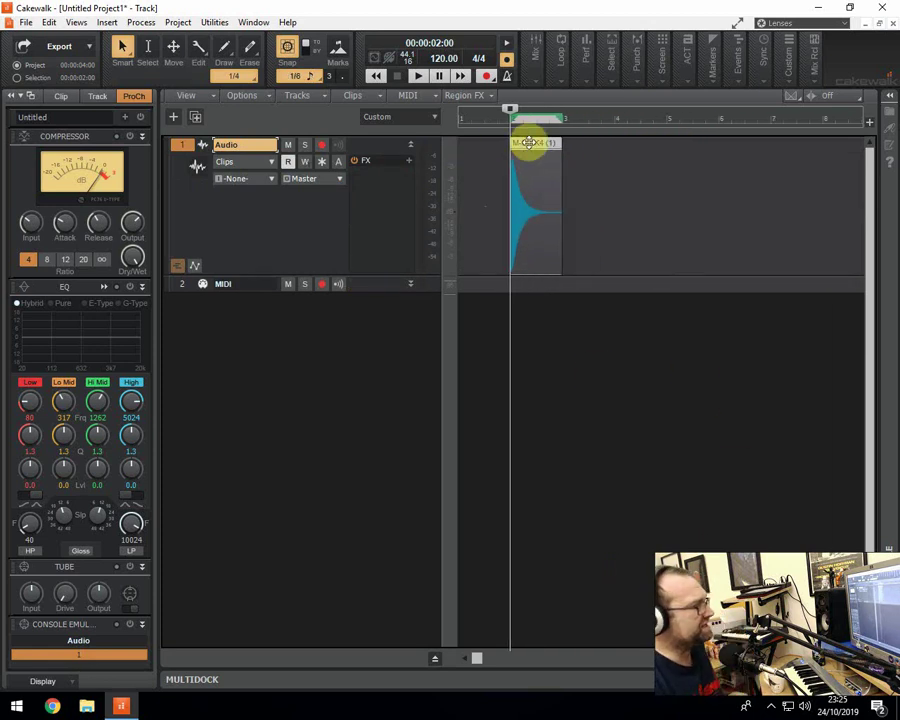
left_click_drag(529, 143, 556, 194)
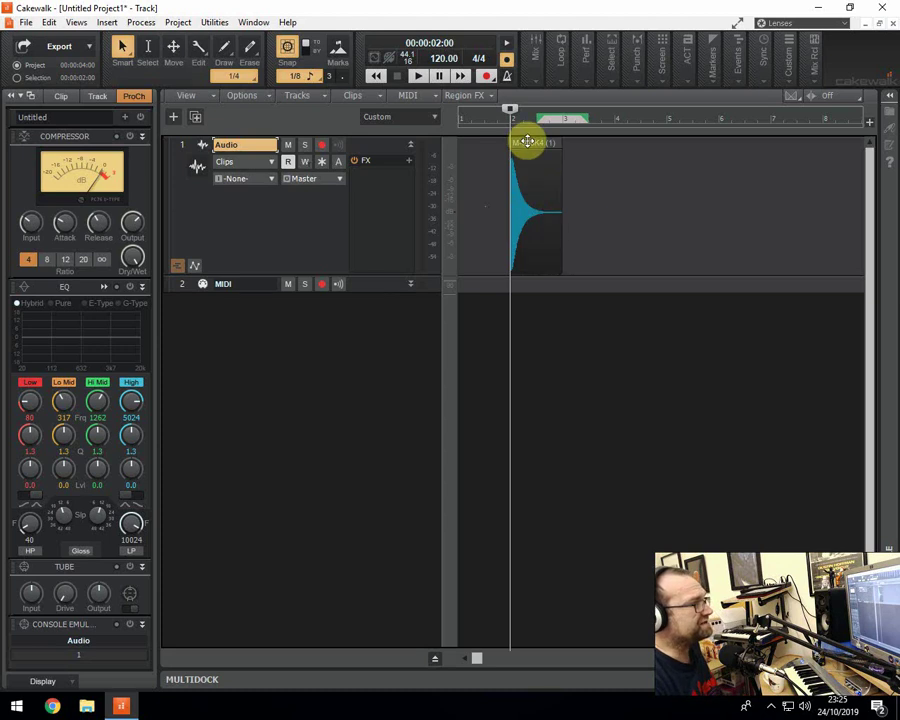
left_click_drag(527, 142, 565, 145)
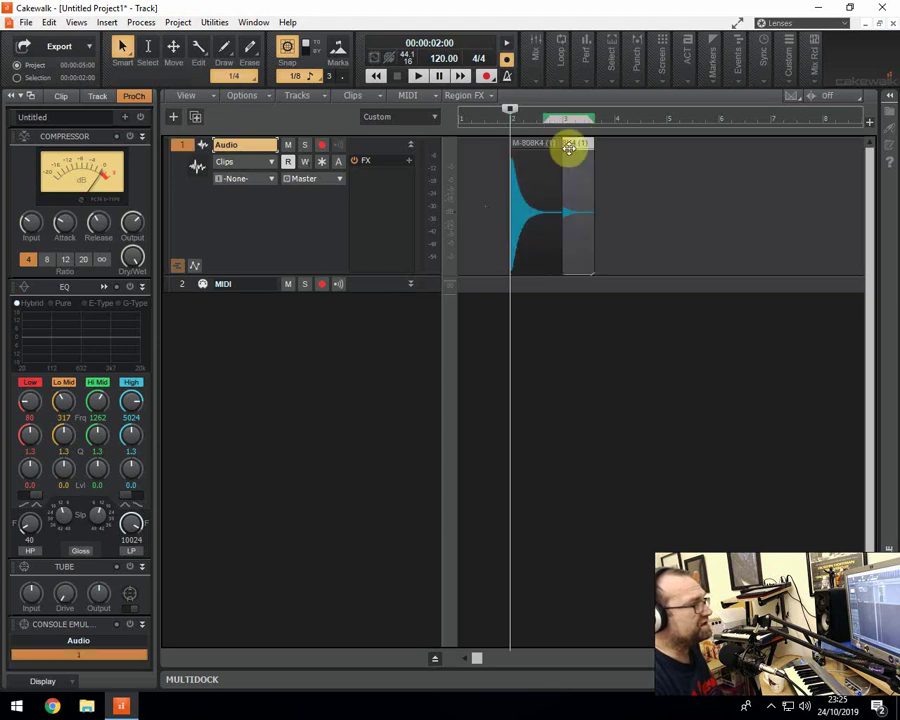
key("space")
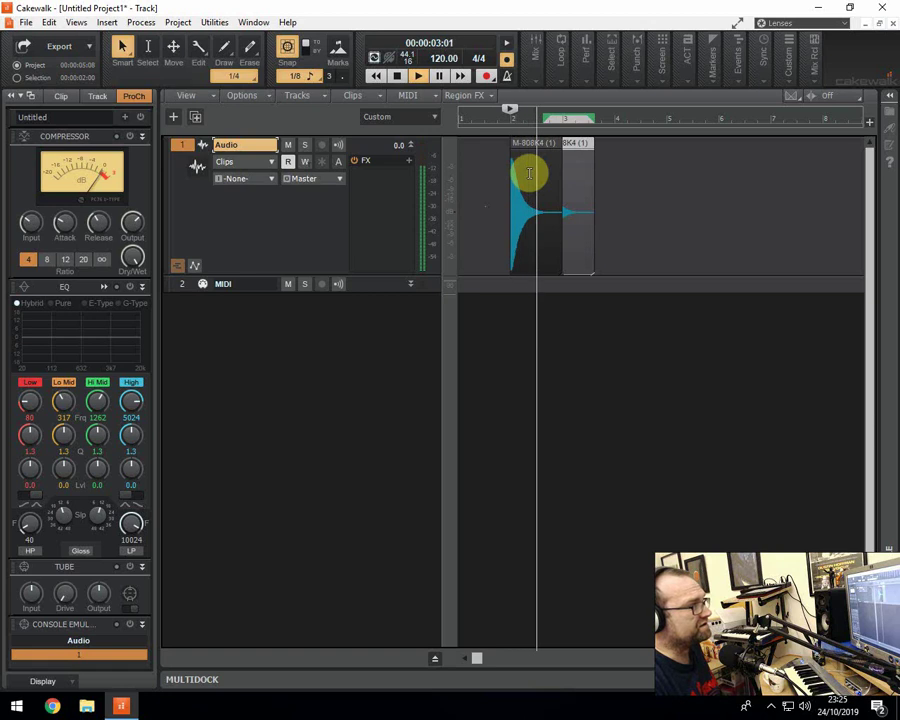
- Undo the extra copy, try trimming and copying the kick clip, then revert to one clip
key("space")
key("ctrl+z")
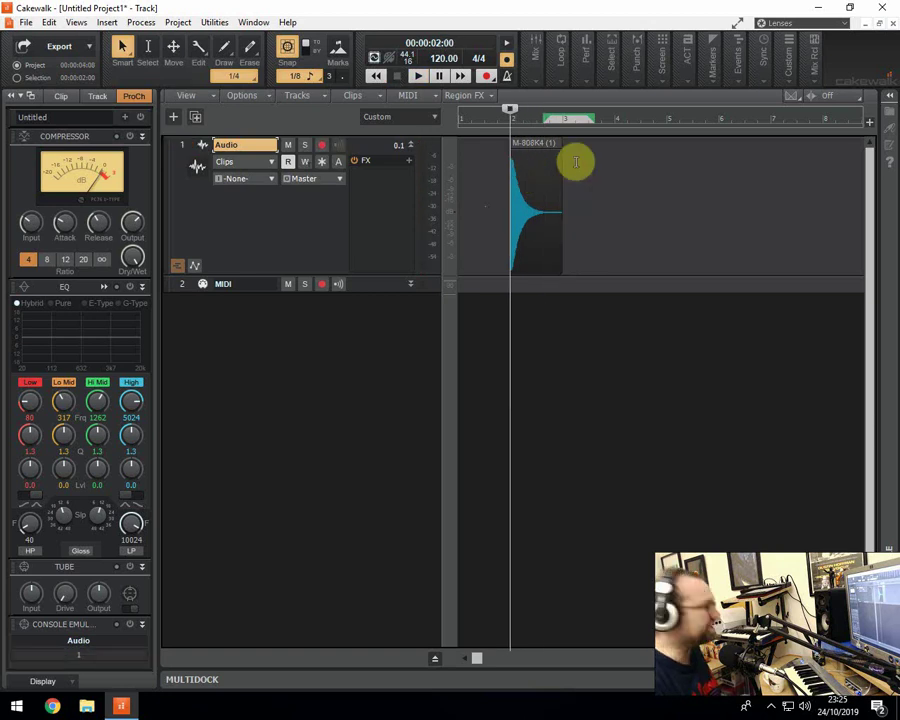
left_click_drag(558, 181, 540, 186)
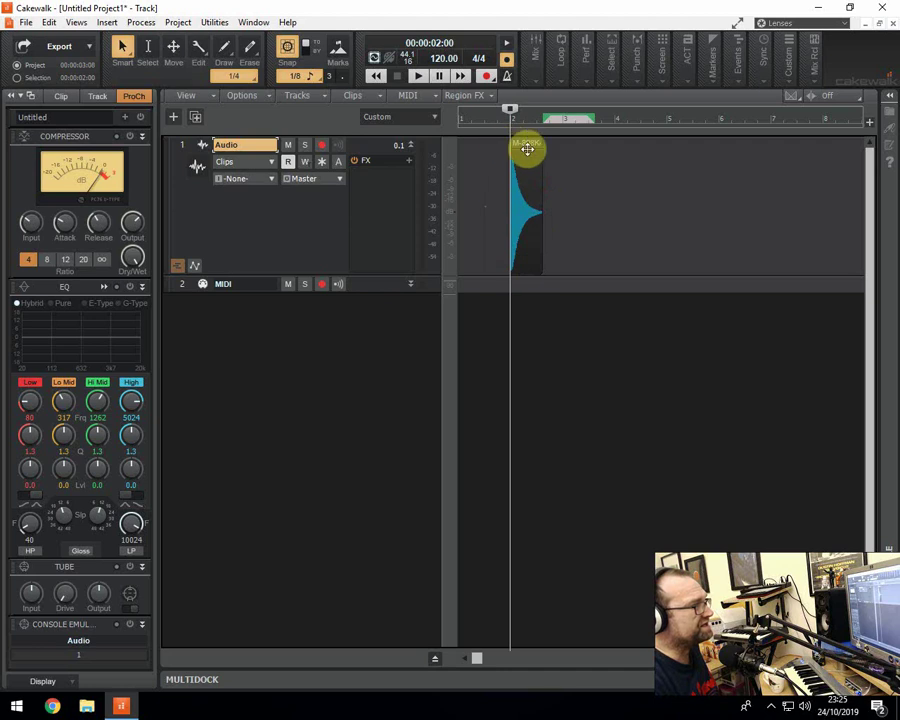
left_click_drag(524, 141, 620, 143)
key("space")
key("space")
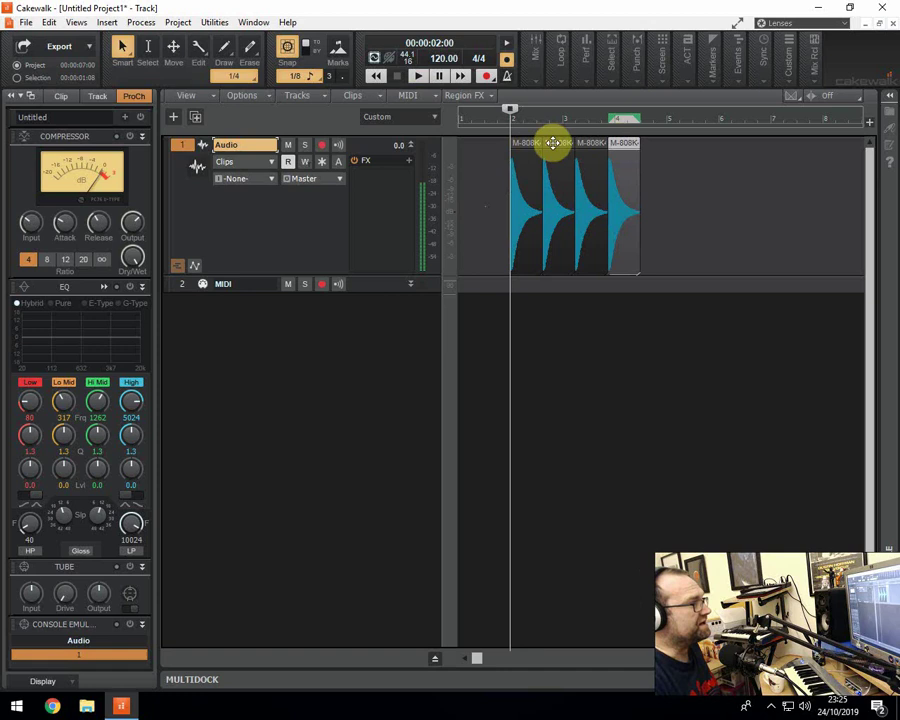
key("ctrl+z")
key("ctrl+z")
key("ctrl+z")
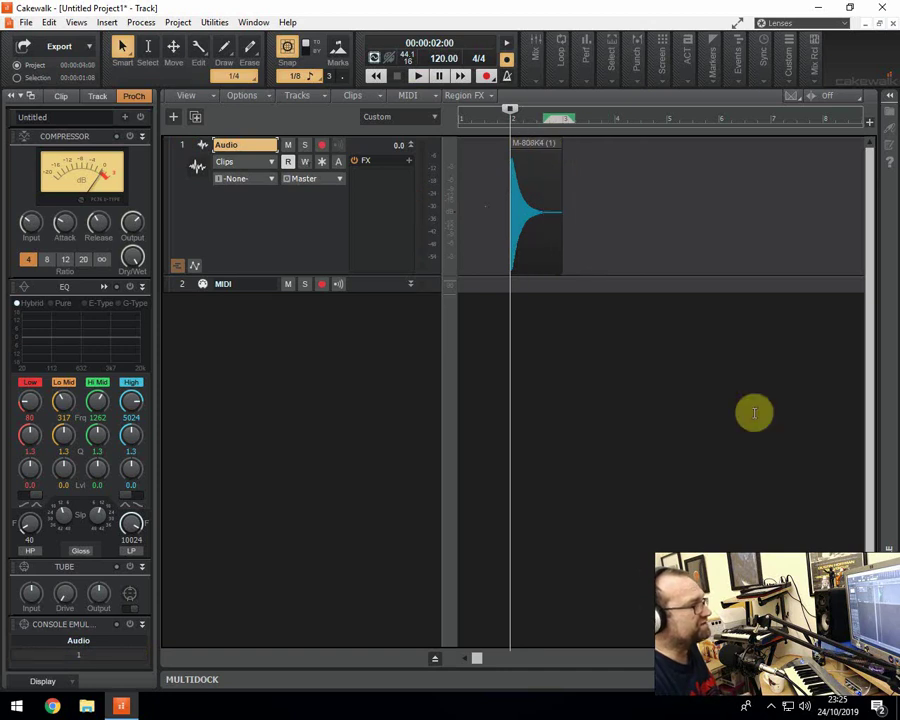
- Trim the kick's tail much shorter, copy it into four back-to-back hits, and play them
scroll(661, 203, "up", 2)
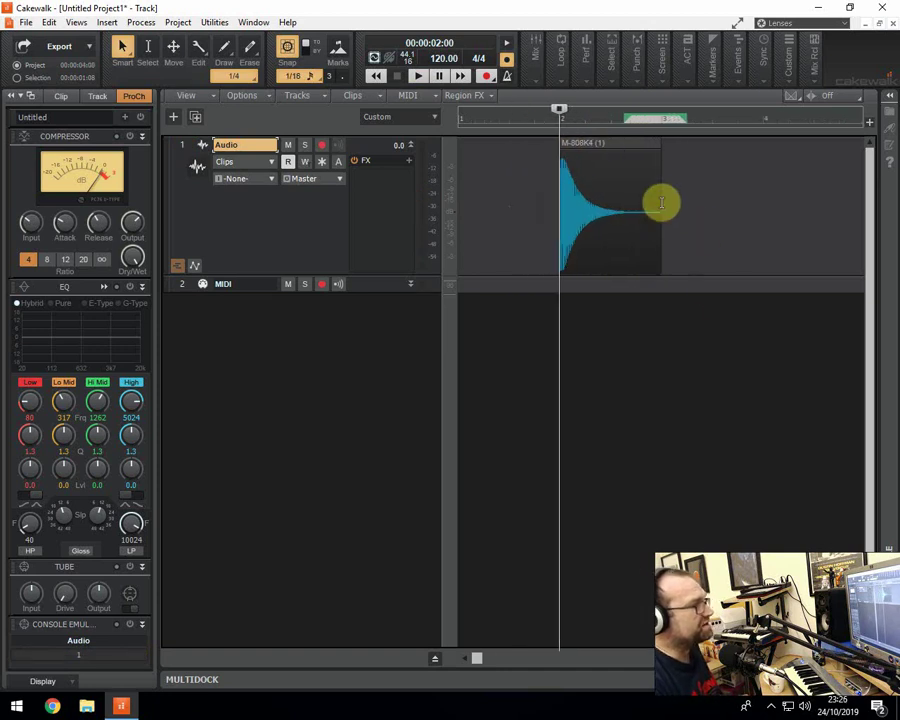
left_click_drag(657, 204, 584, 203)
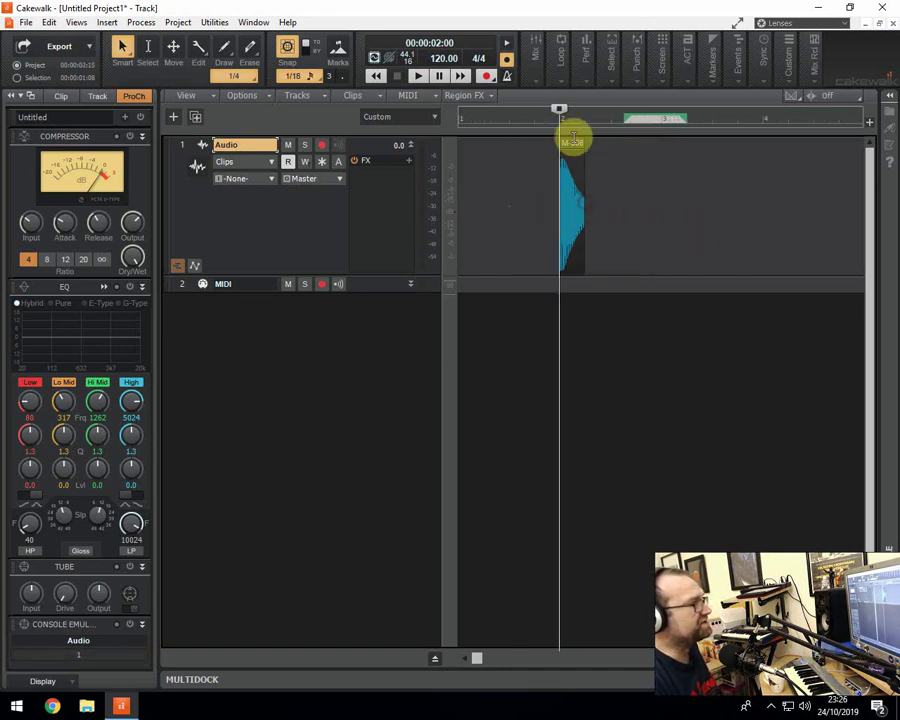
left_click_drag(572, 143, 647, 143)
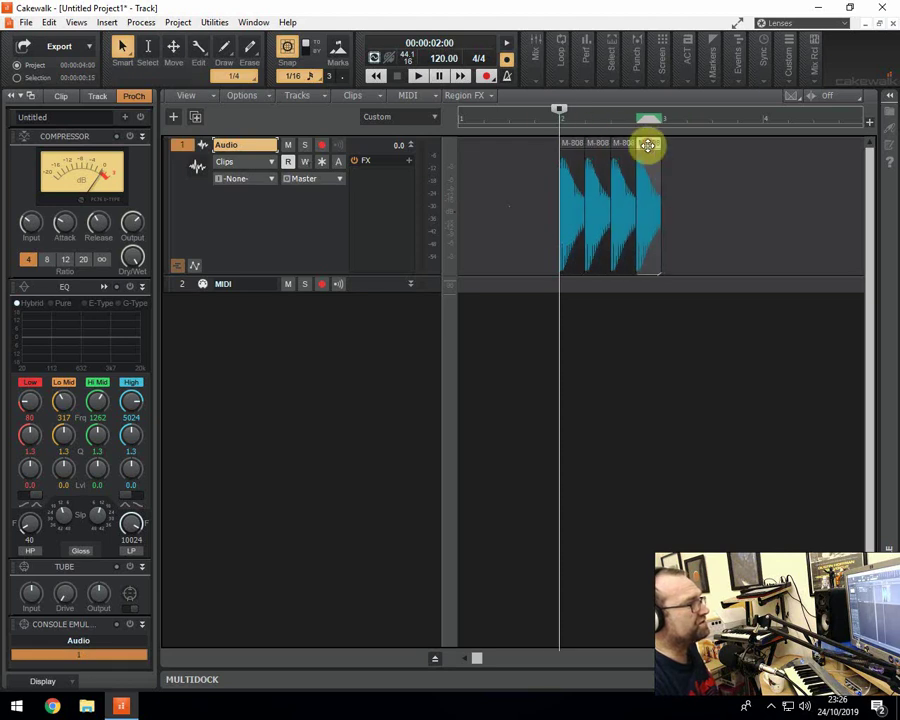
left_click(549, 119)
key("space")
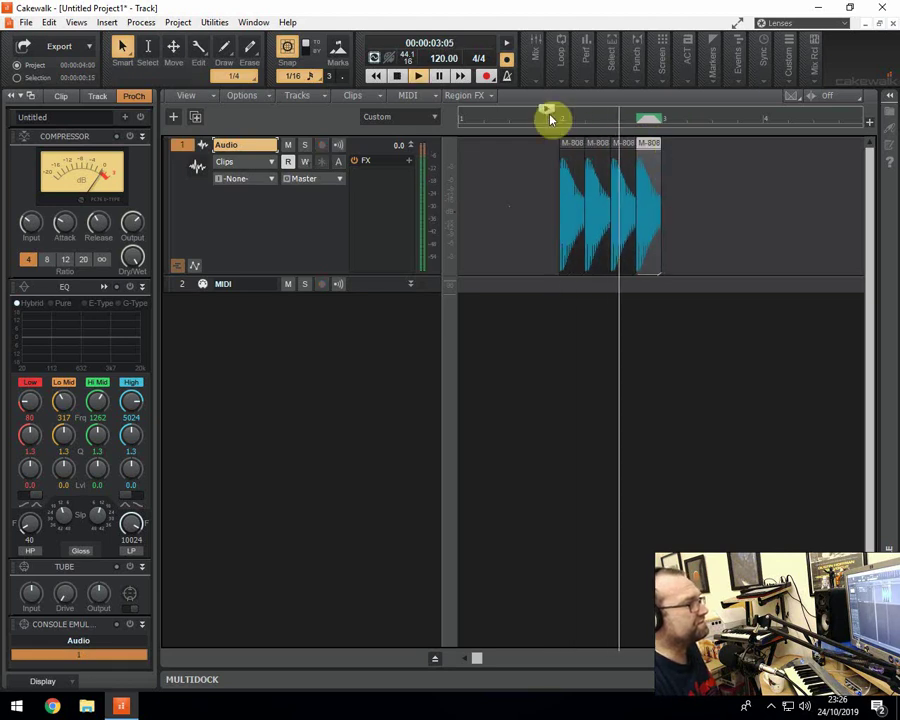
key("space")
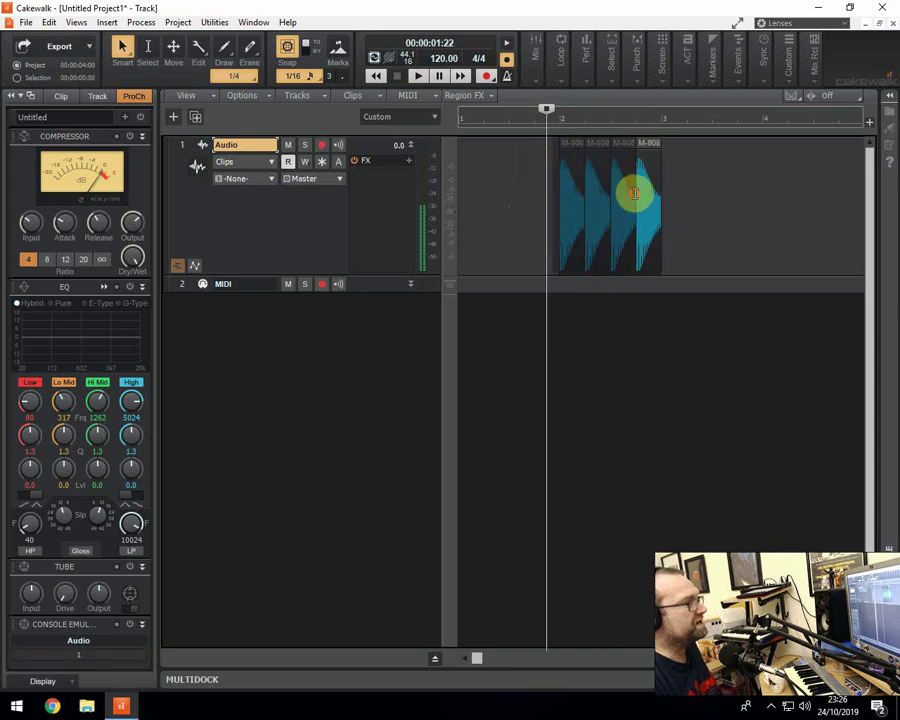
- Select the four kick hits and copy them repeatedly to fill bars 2 through 5
left_click(552, 190)
left_click_drag(558, 176, 657, 181)
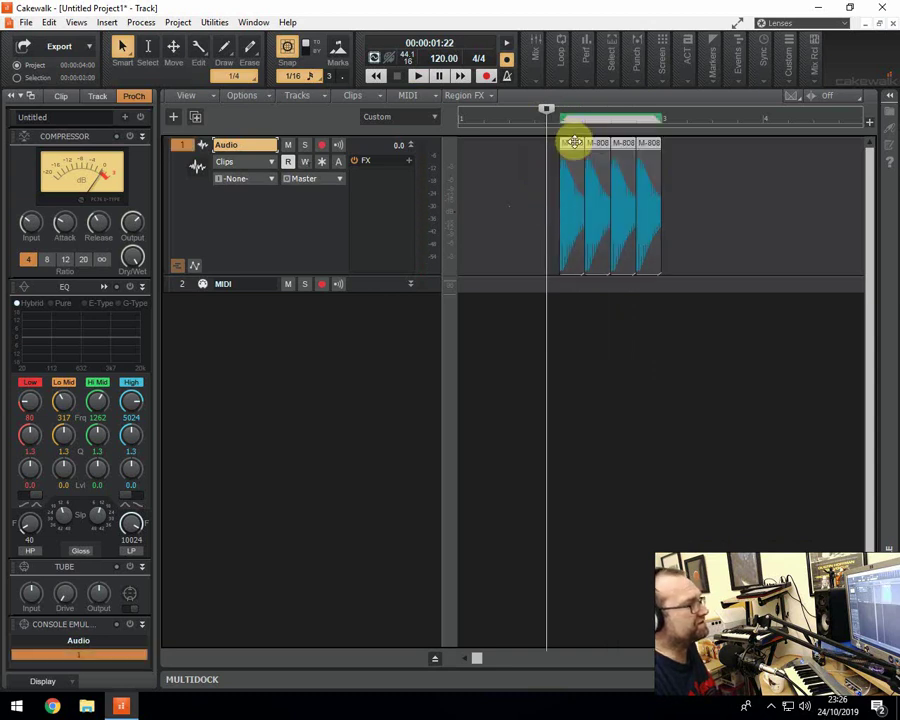
left_click_drag(575, 143, 673, 141)
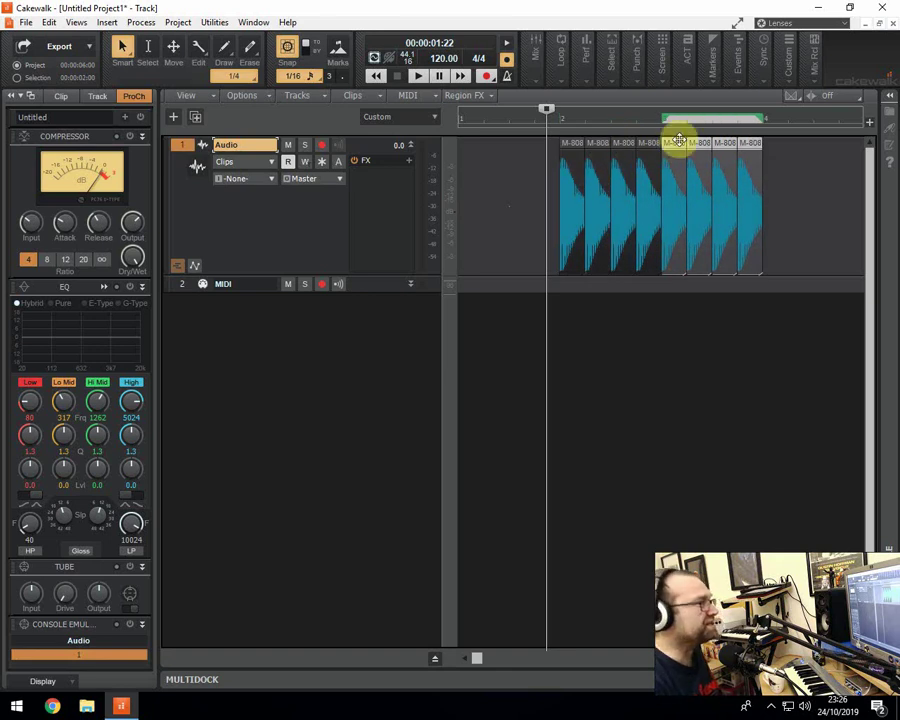
left_click_drag(675, 143, 777, 147)
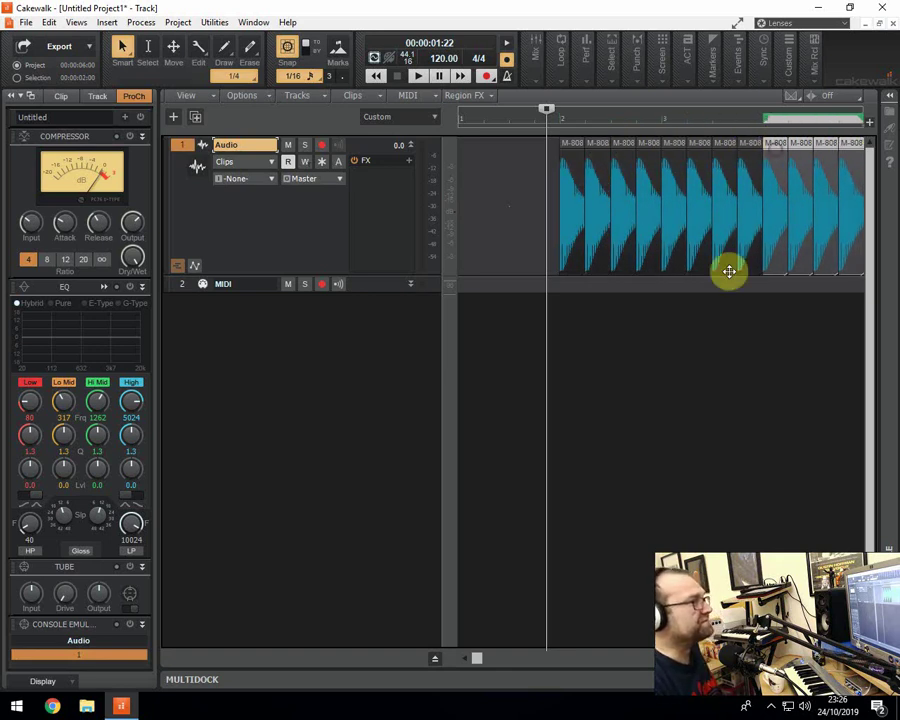
left_click_drag(478, 662, 567, 659)
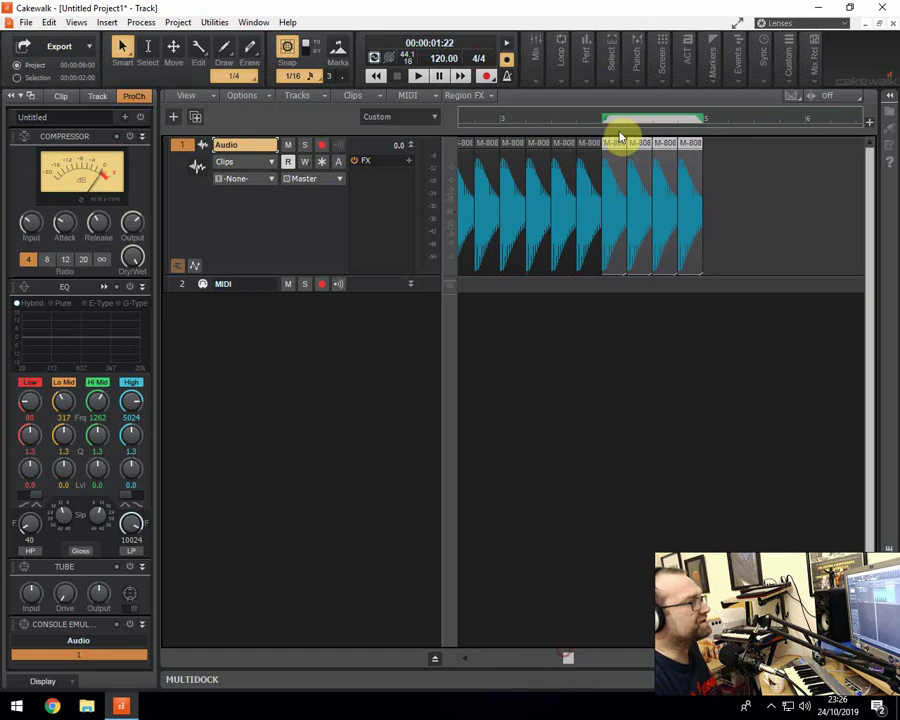
left_click_drag(619, 142, 719, 146)
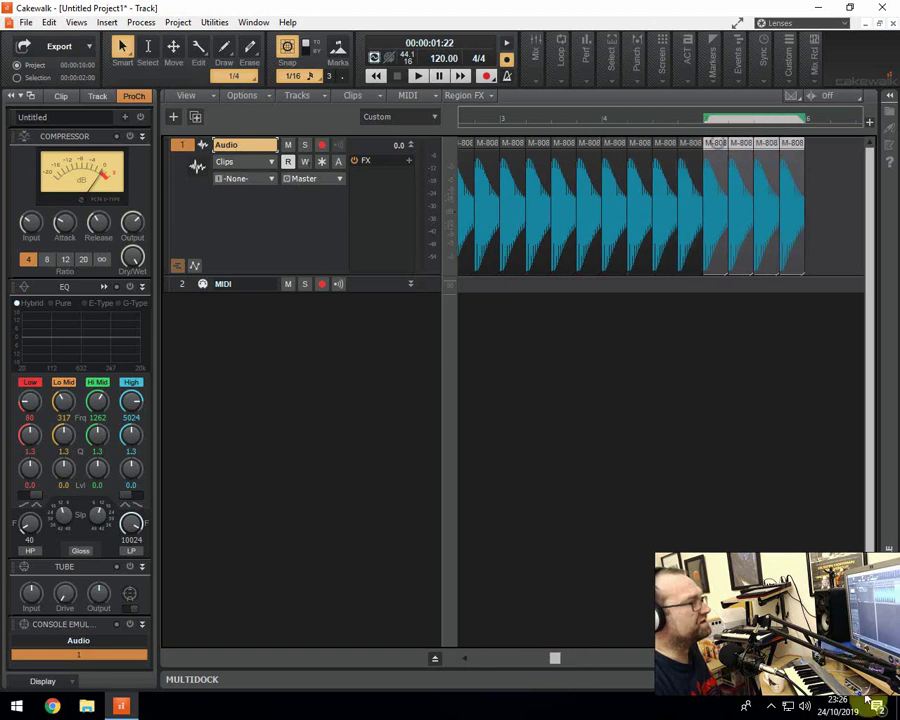
key("ctrl+Left")
left_click_drag(532, 658, 446, 519)
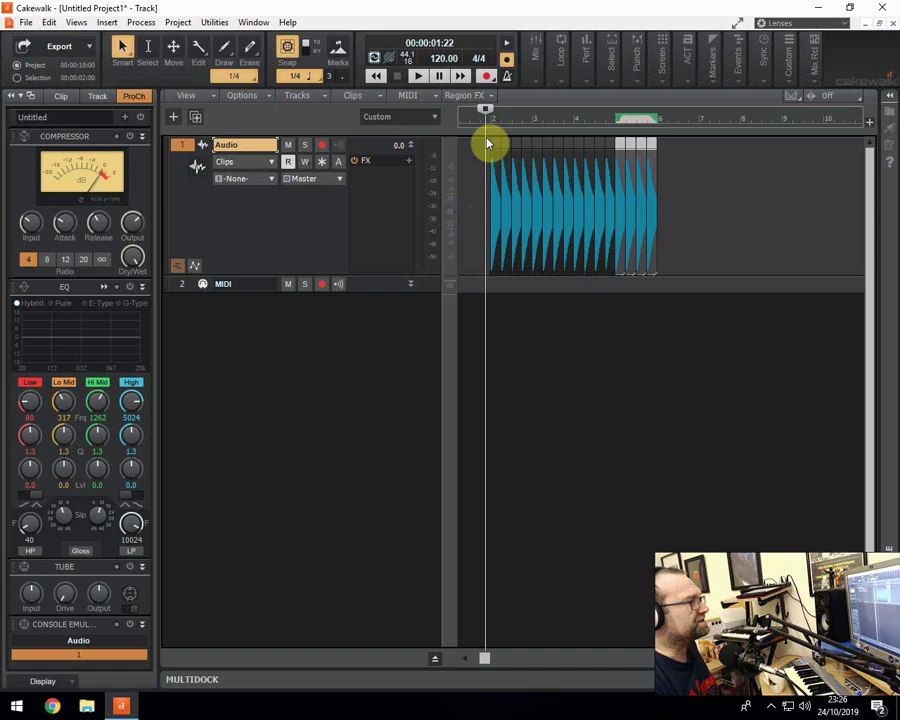
- Select all kick clips, enable looping from 1:01:000 to 5:01:000, and play the loop
left_click(481, 180)
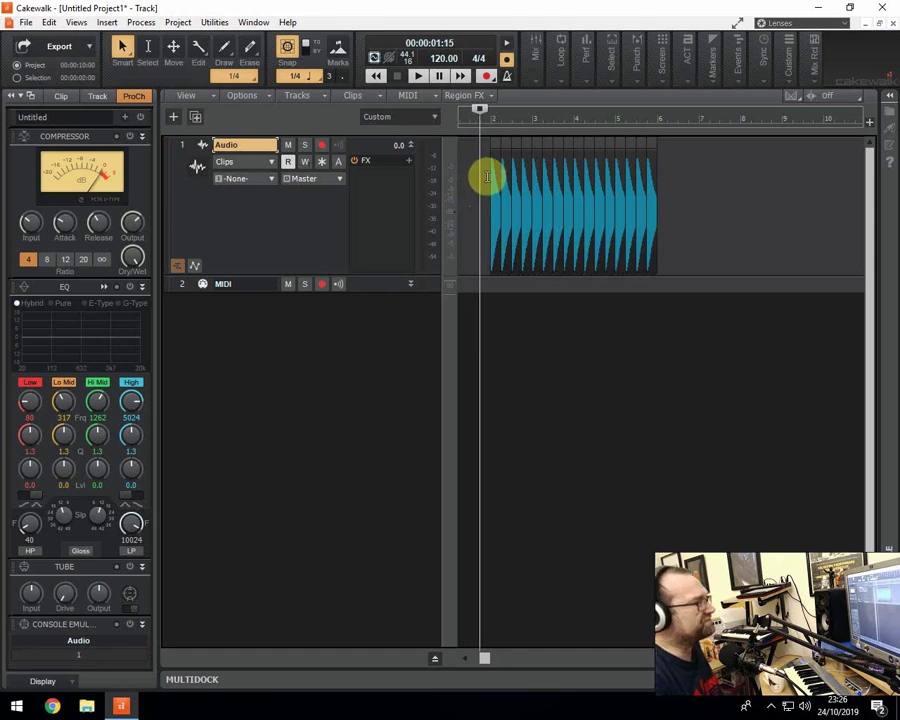
left_click_drag(489, 175, 656, 186)
left_click(562, 54)
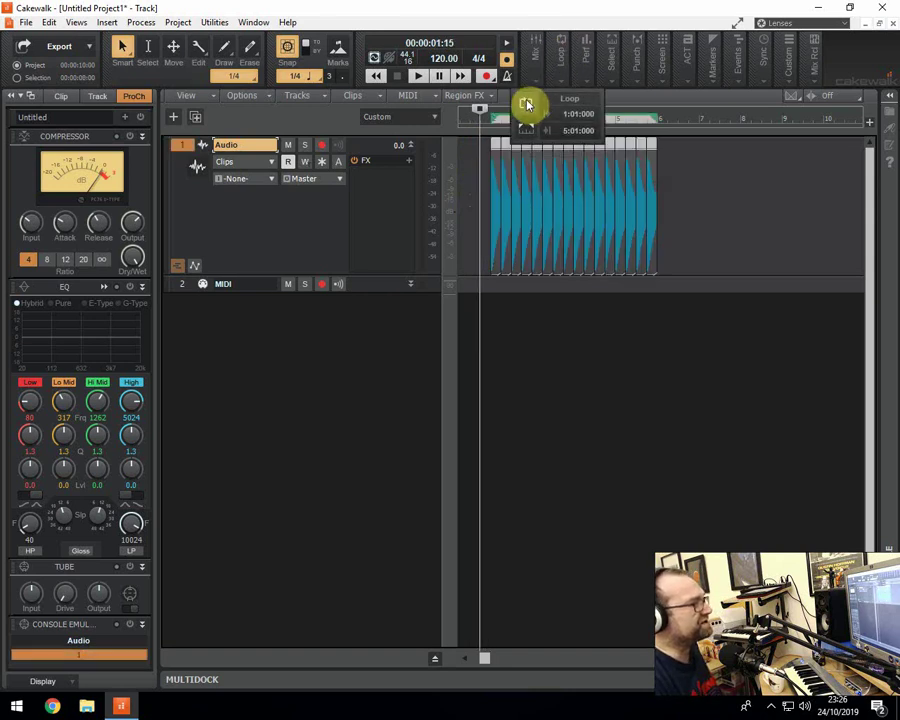
left_click(525, 106)
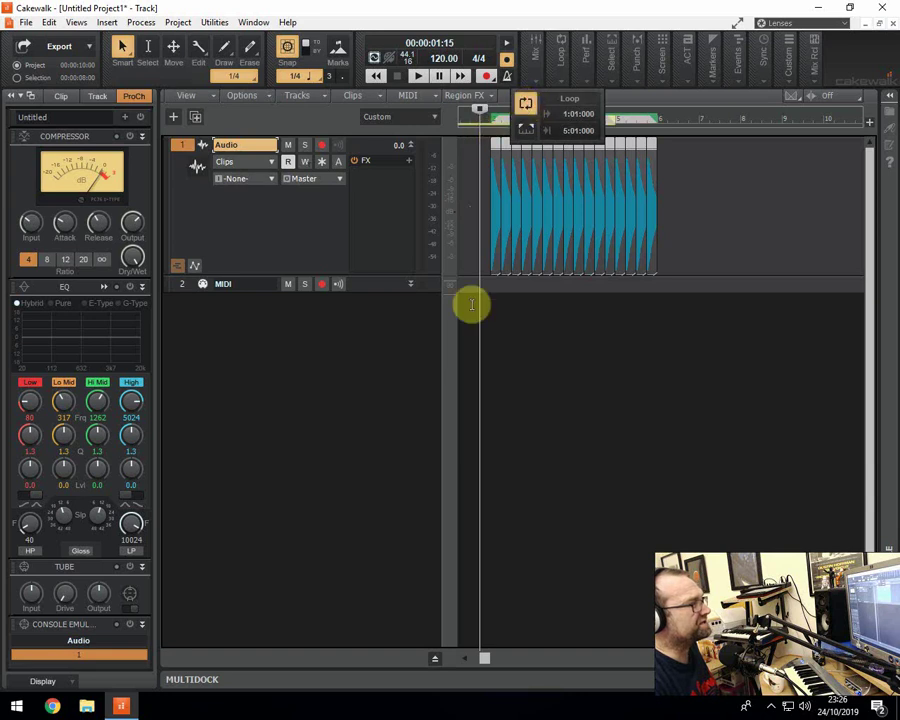
left_click_drag(483, 659, 476, 659)
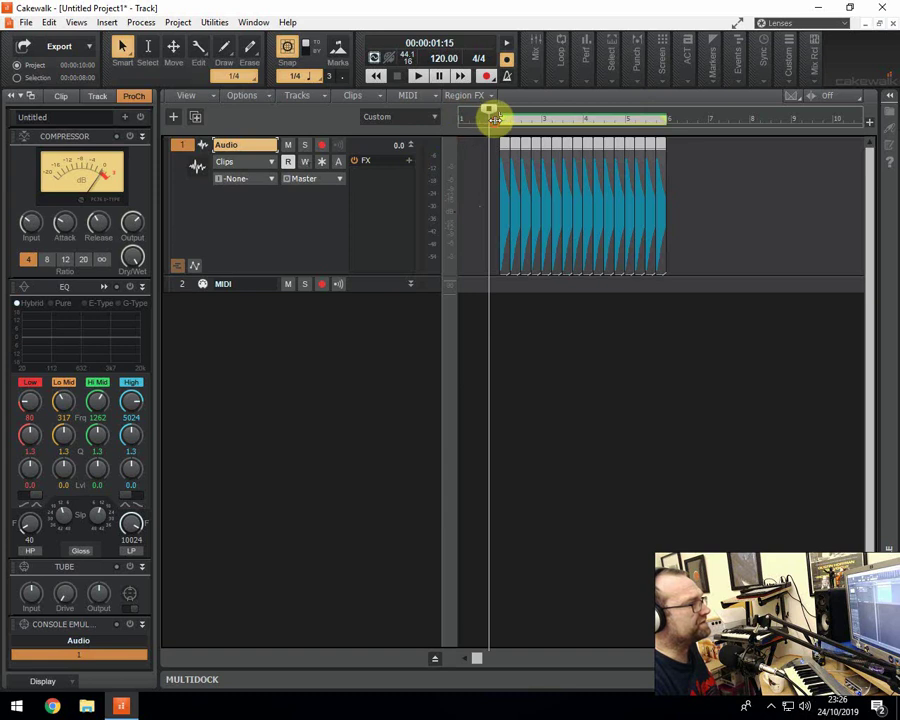
key("space")
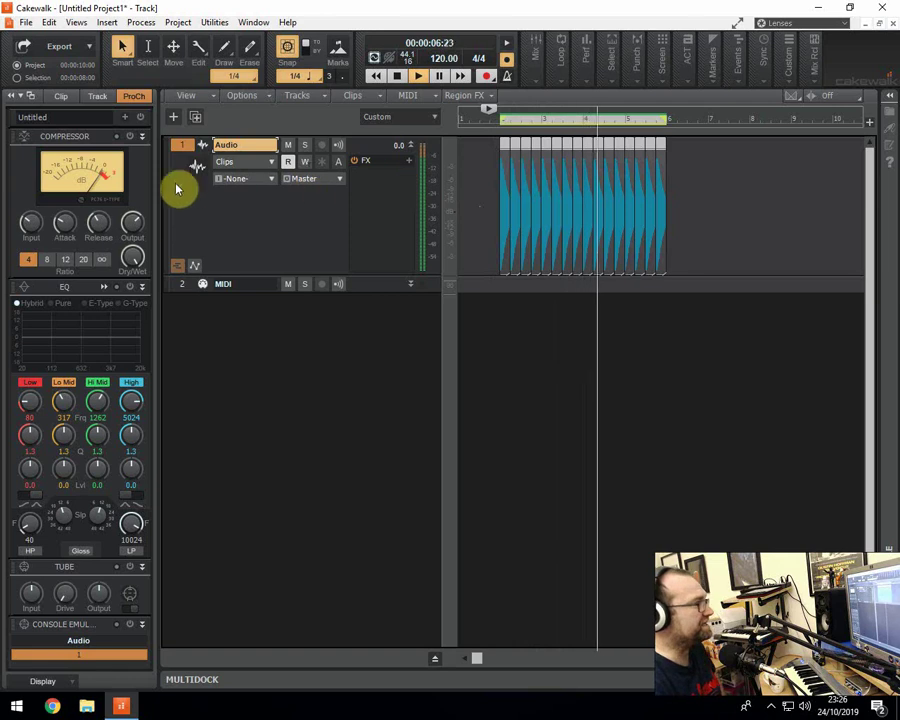
- Check the drum clip's properties, then return to the ProChannel strip during playback
key("space")
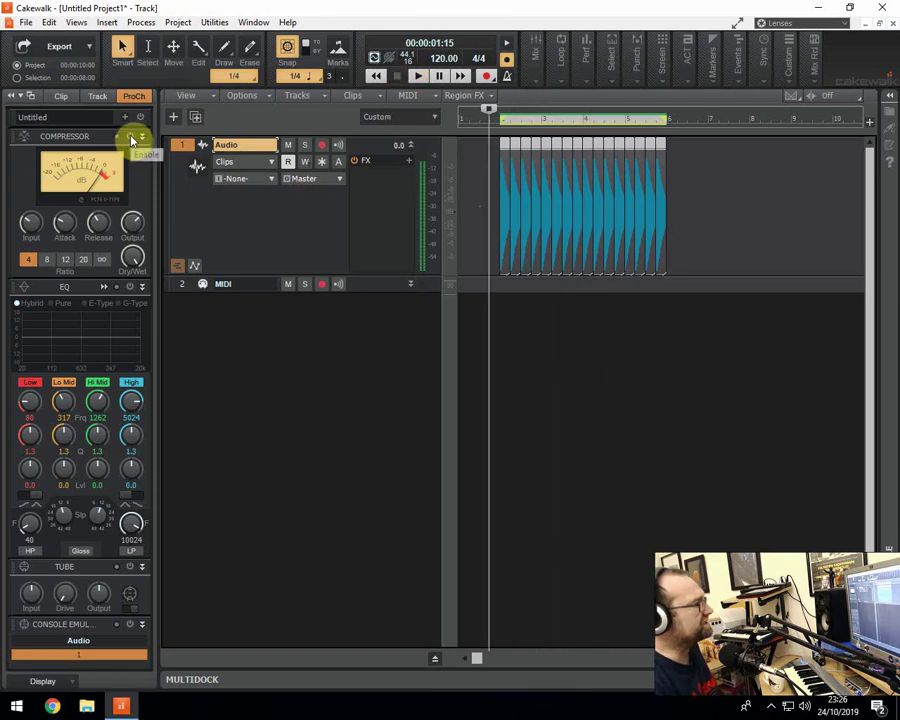
left_click(52, 97)
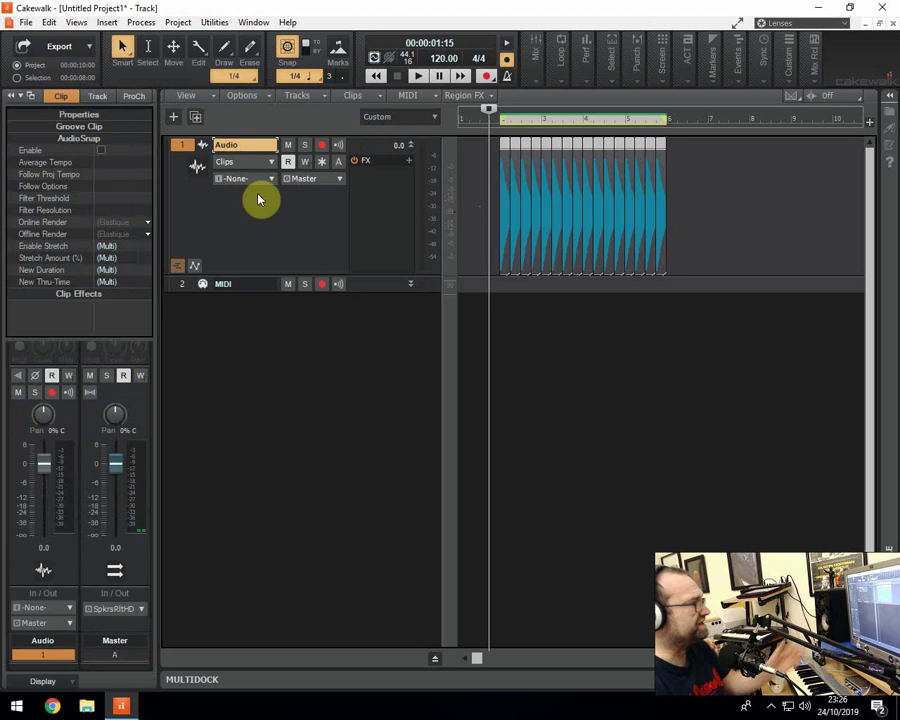
key("space")
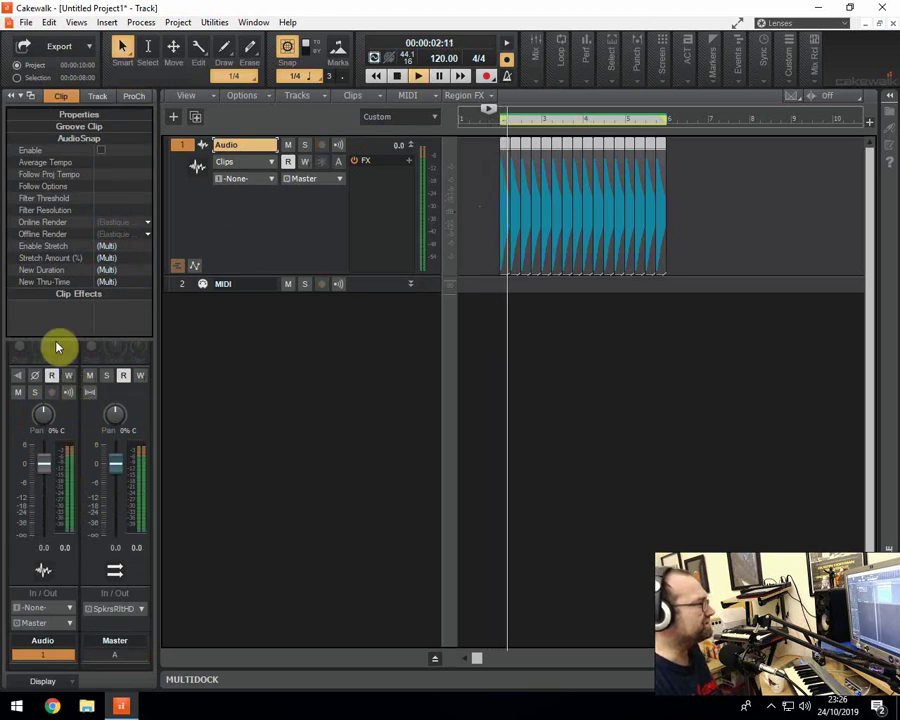
left_click(134, 97)
scroll(80, 205, "up", 2)
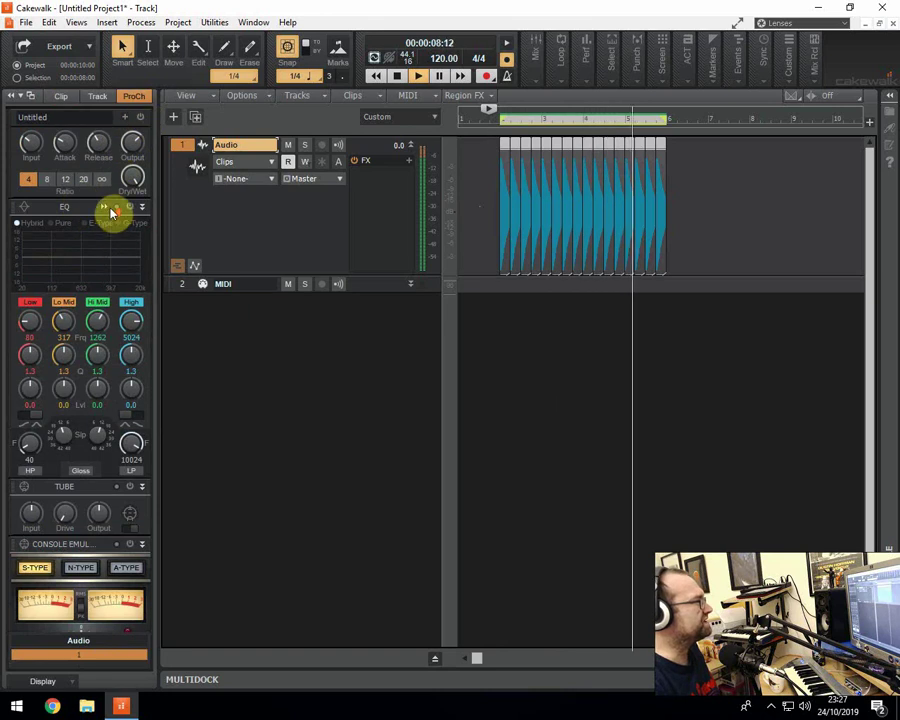
scroll(112, 205, "up", 2)
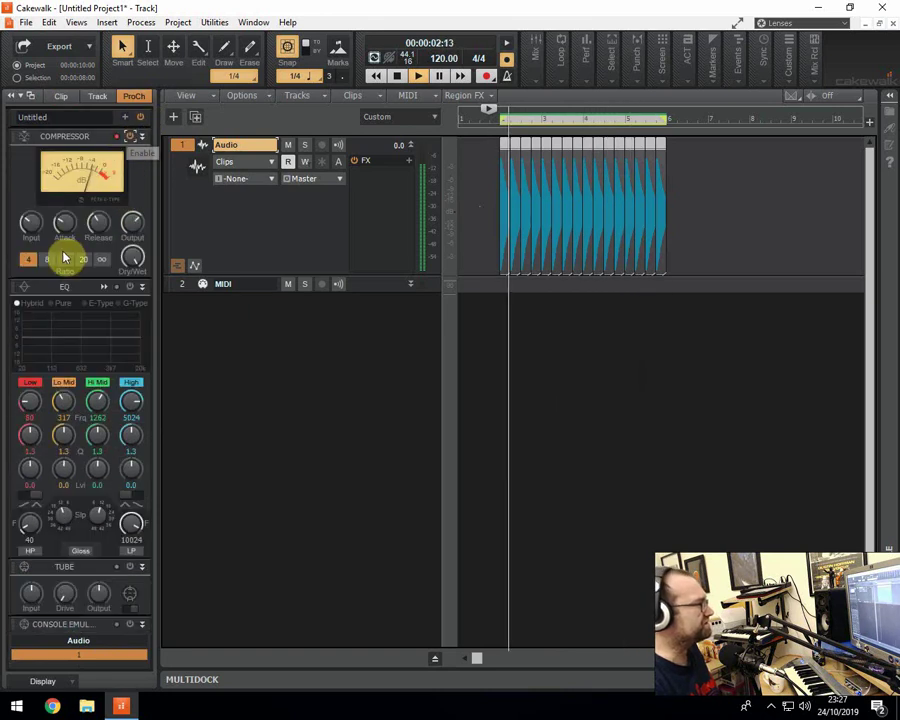
- Set the ProChannel compressor's attack to 0.3 ms, also tweaking the release knob
mouse_move(31, 226)
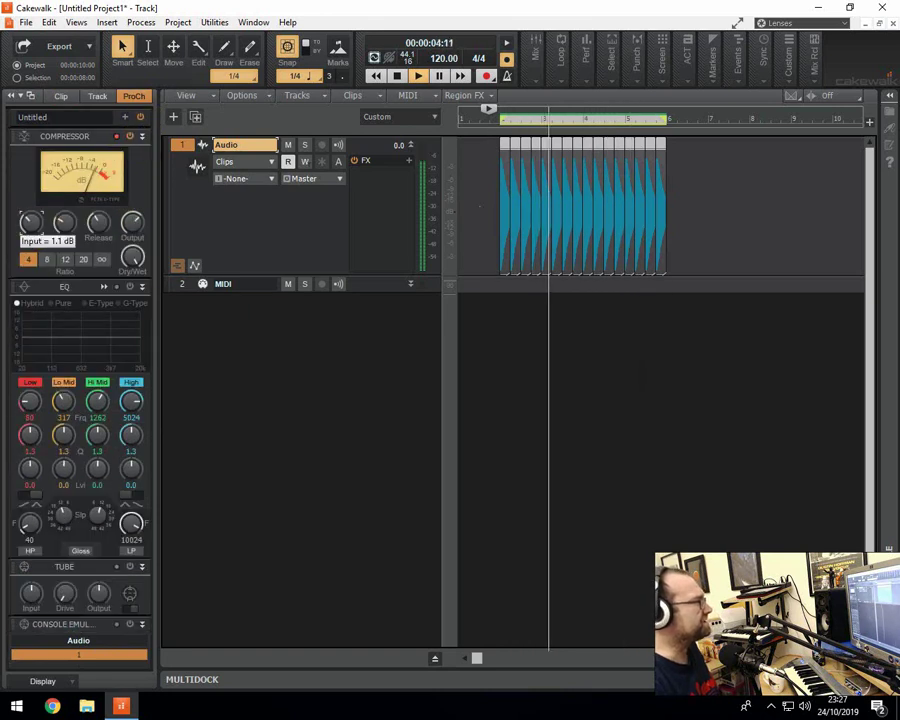
left_click(36, 228)
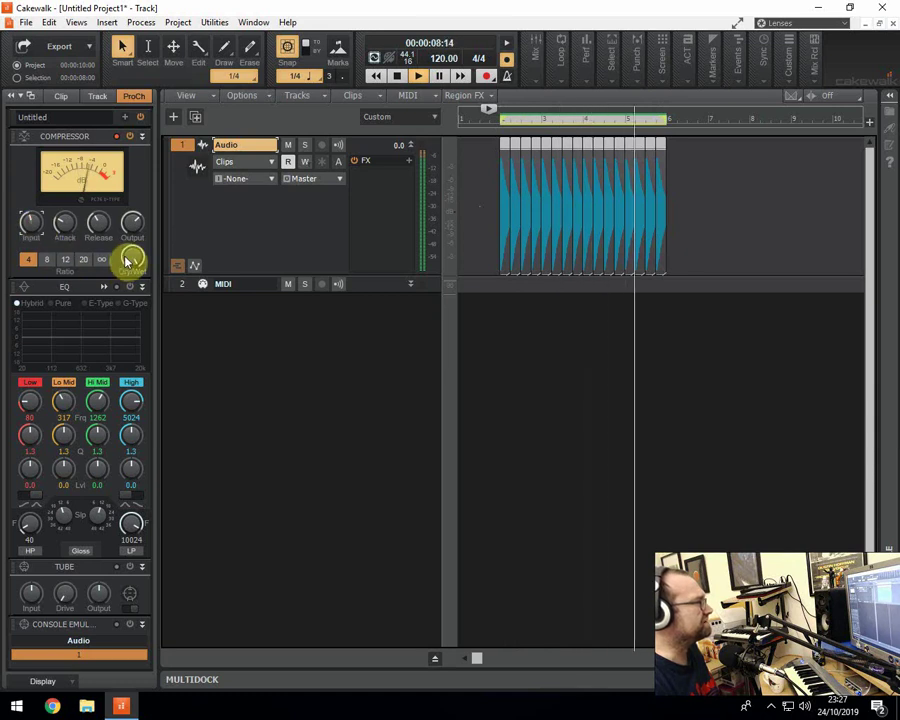
left_click(37, 225)
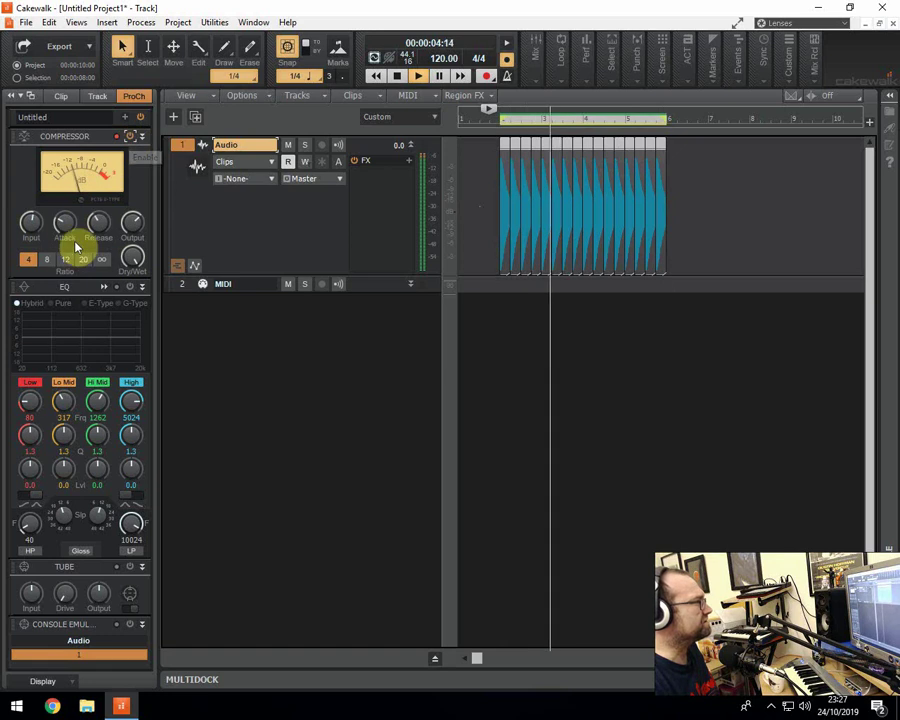
mouse_move(64, 225)
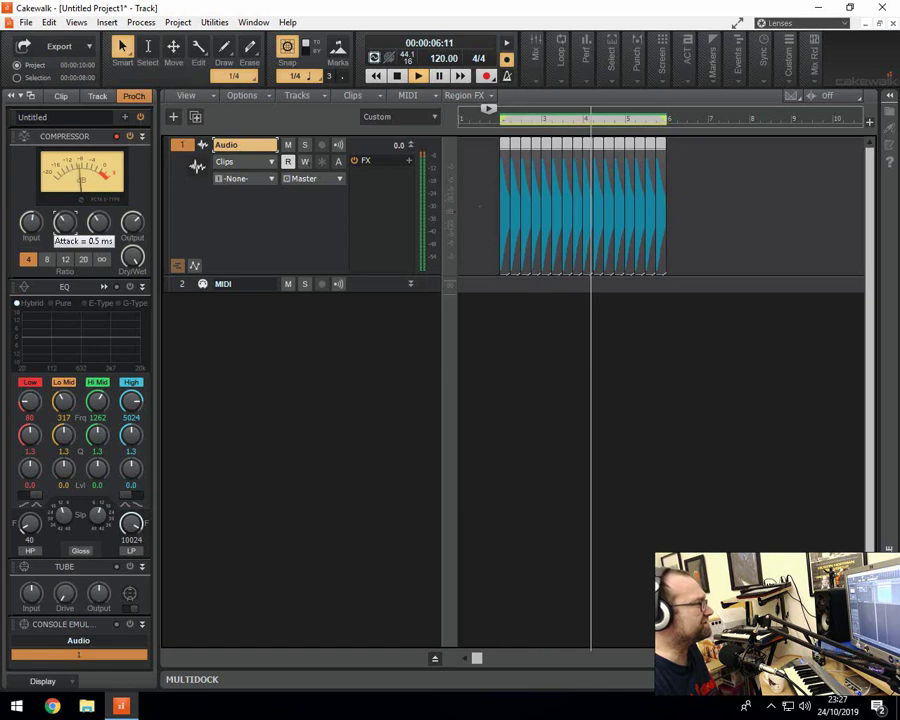
scroll(64, 225, "up", 5)
scroll(64, 225, "down", 7)
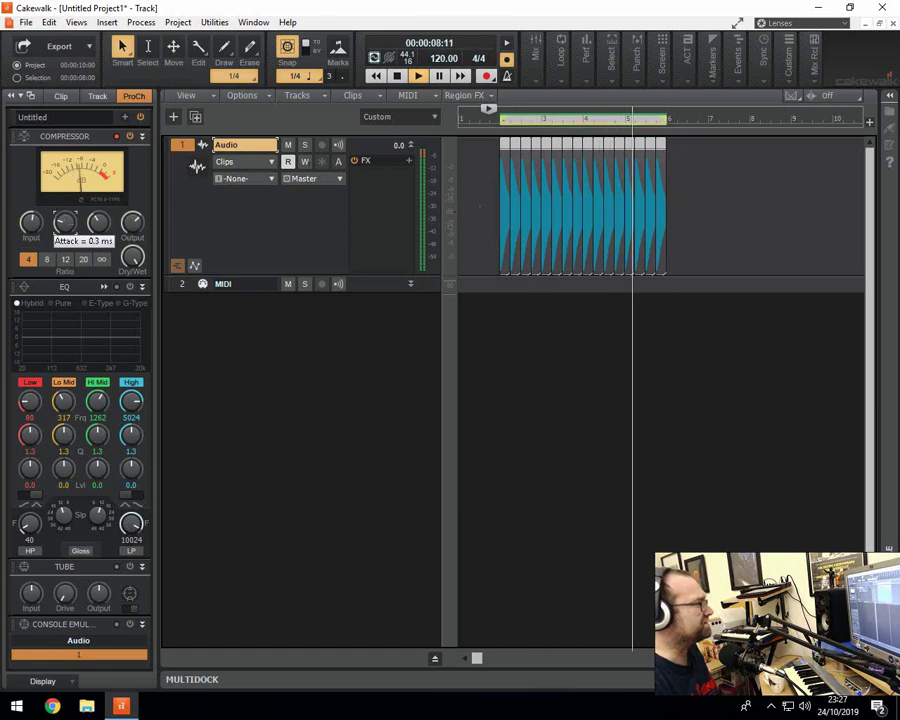
scroll(98, 224, "up", 4)
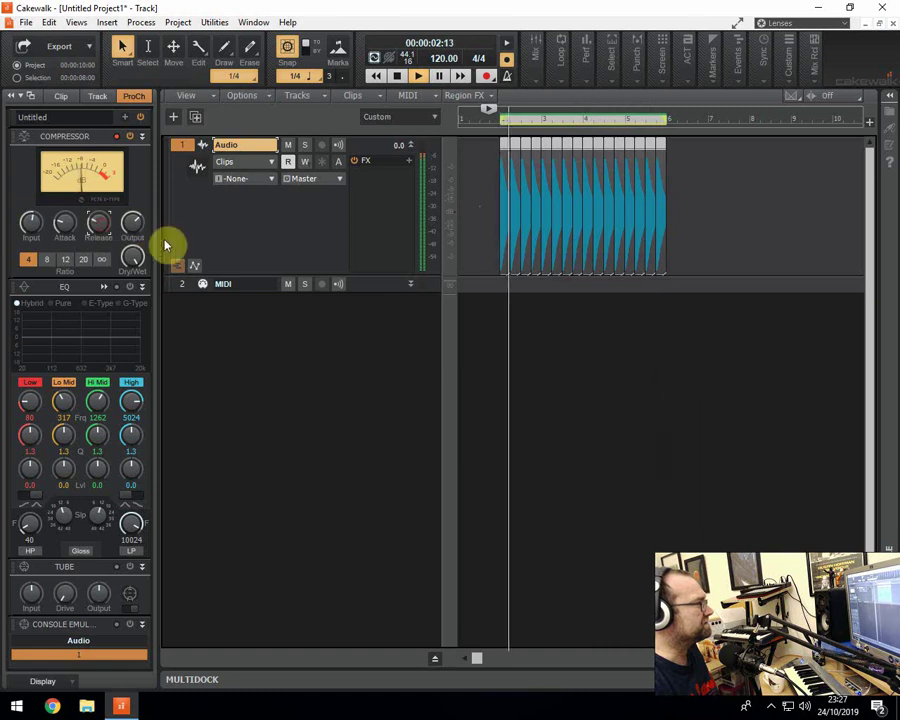
mouse_move(144, 254)
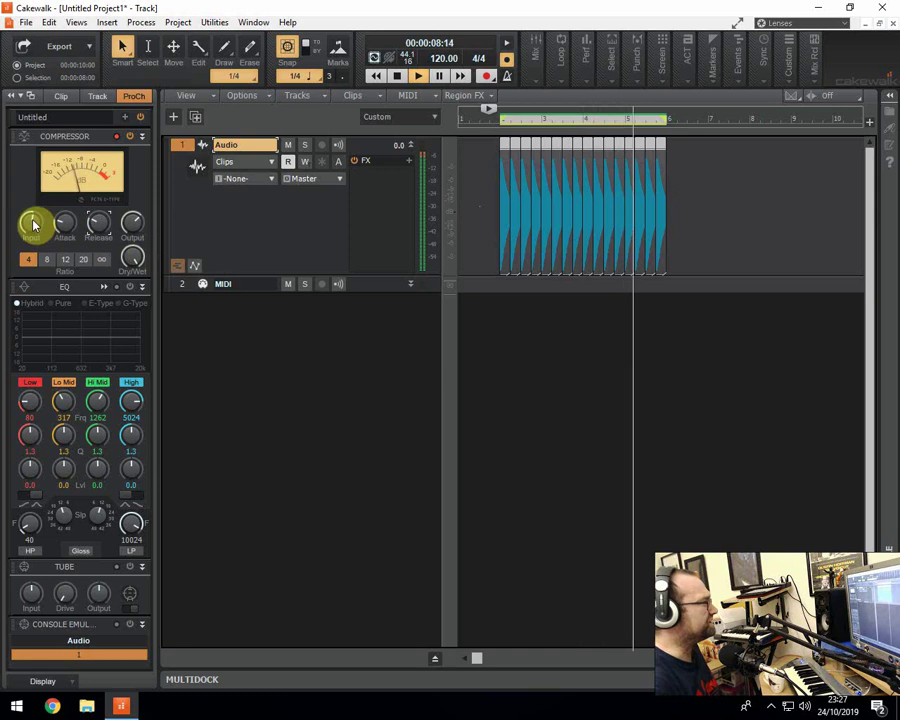
- In QuadCurve EQ, boost 52 Hz by 4.6 dB and cut 389 Hz by 10 dB and 2117 Hz by 12.4 dB
left_click(106, 289)
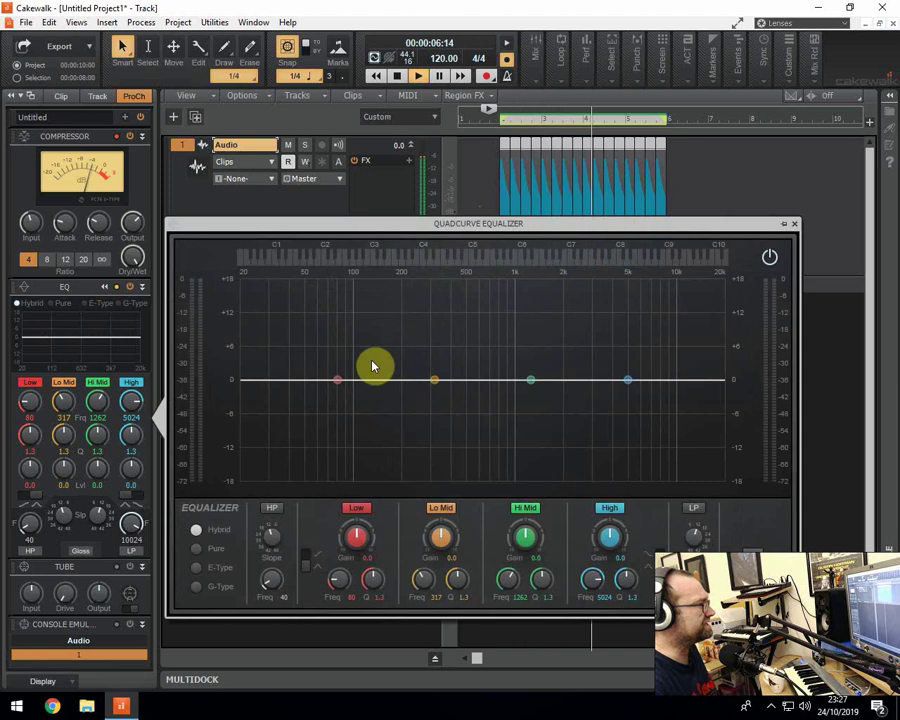
left_click_drag(343, 381, 307, 355)
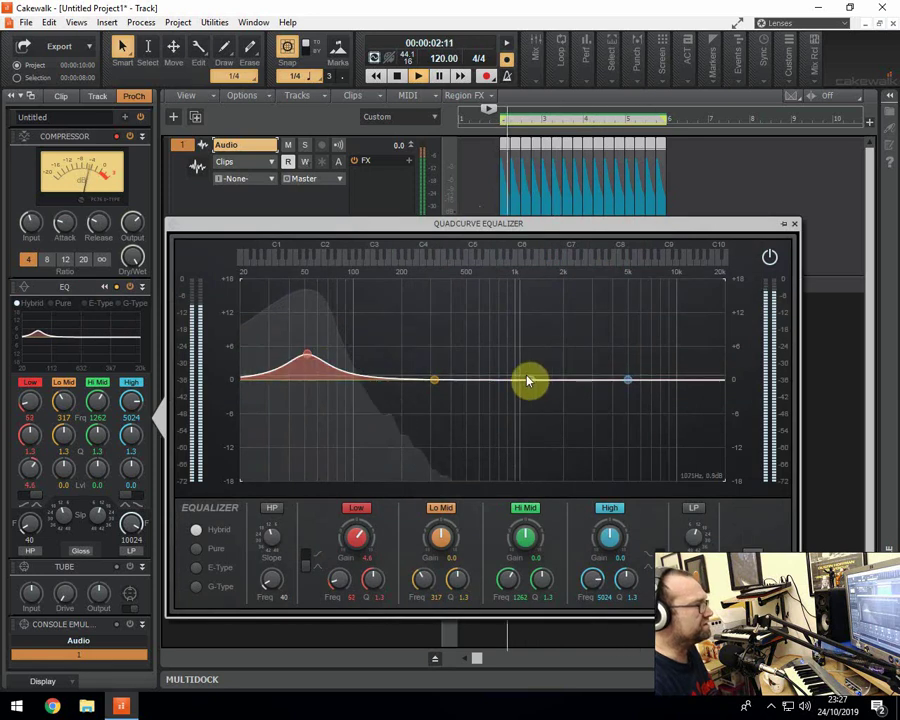
left_click_drag(529, 380, 449, 433)
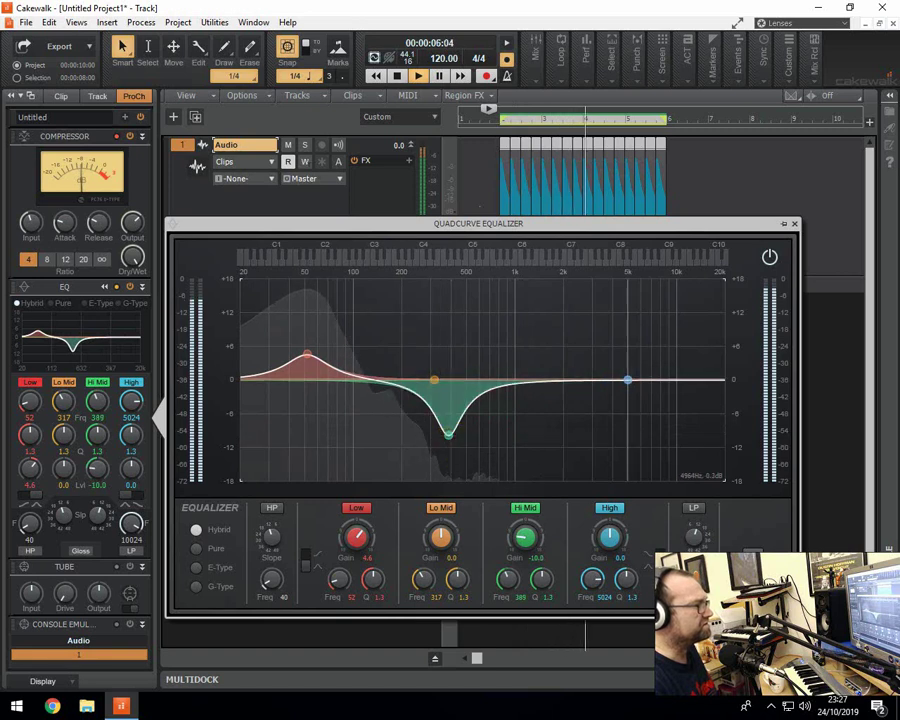
left_click_drag(627, 380, 567, 447)
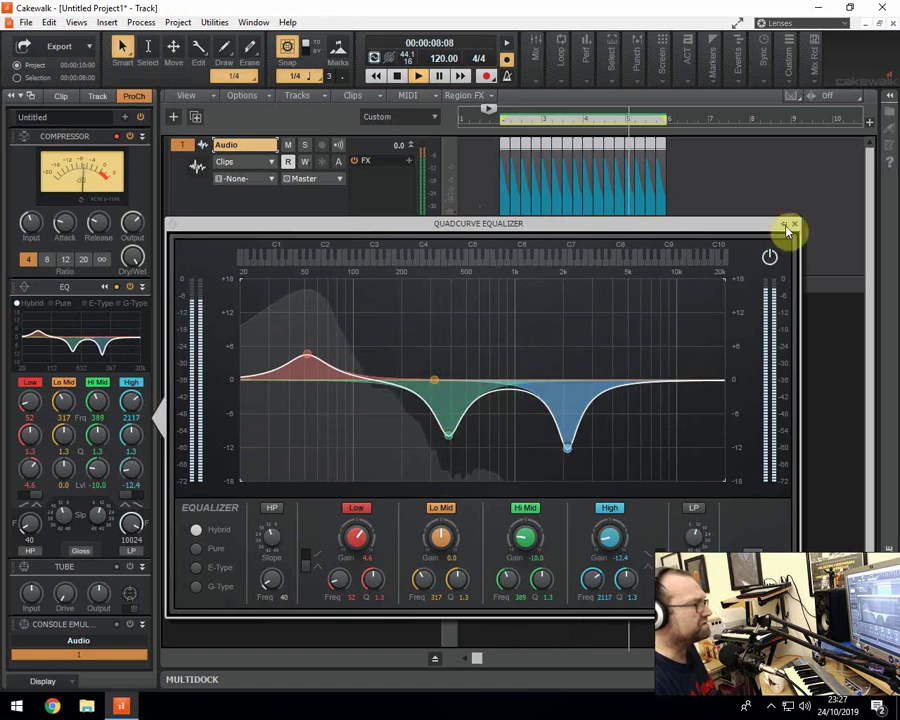
left_click(768, 260)
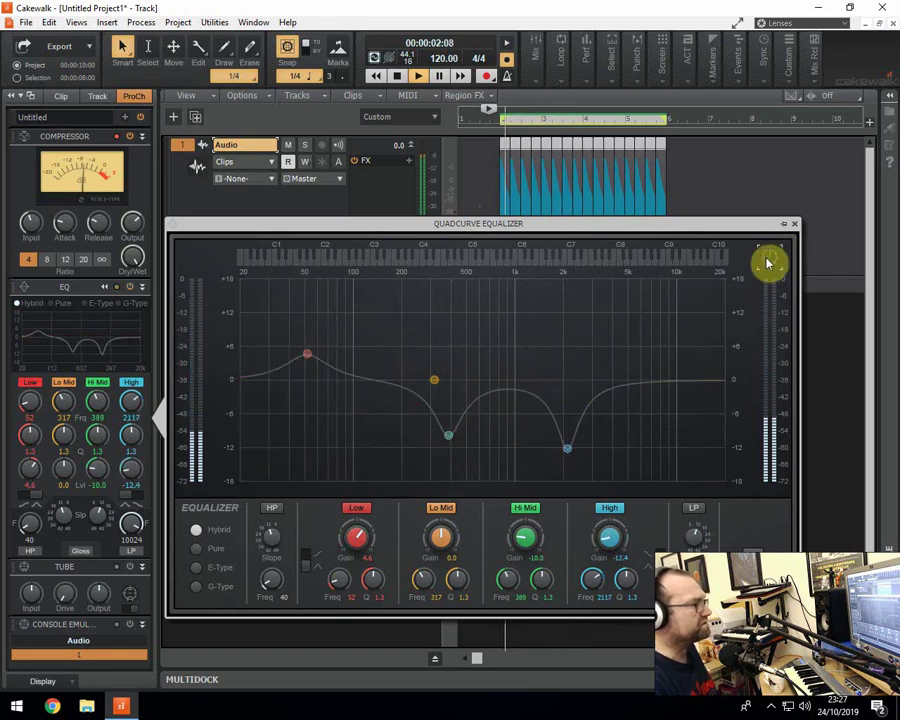
left_click(769, 258)
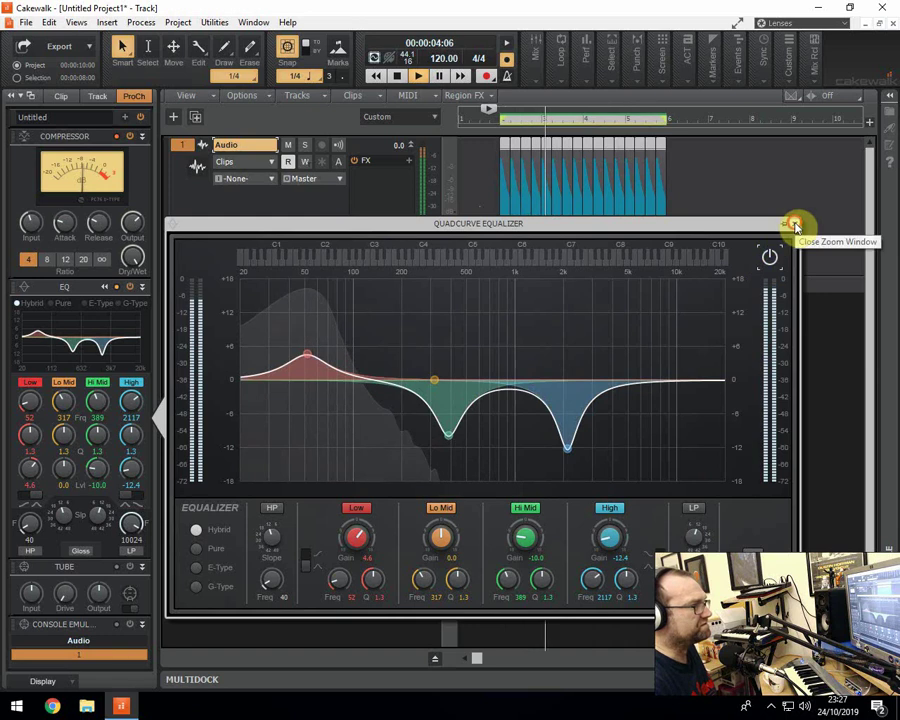
left_click(794, 224)
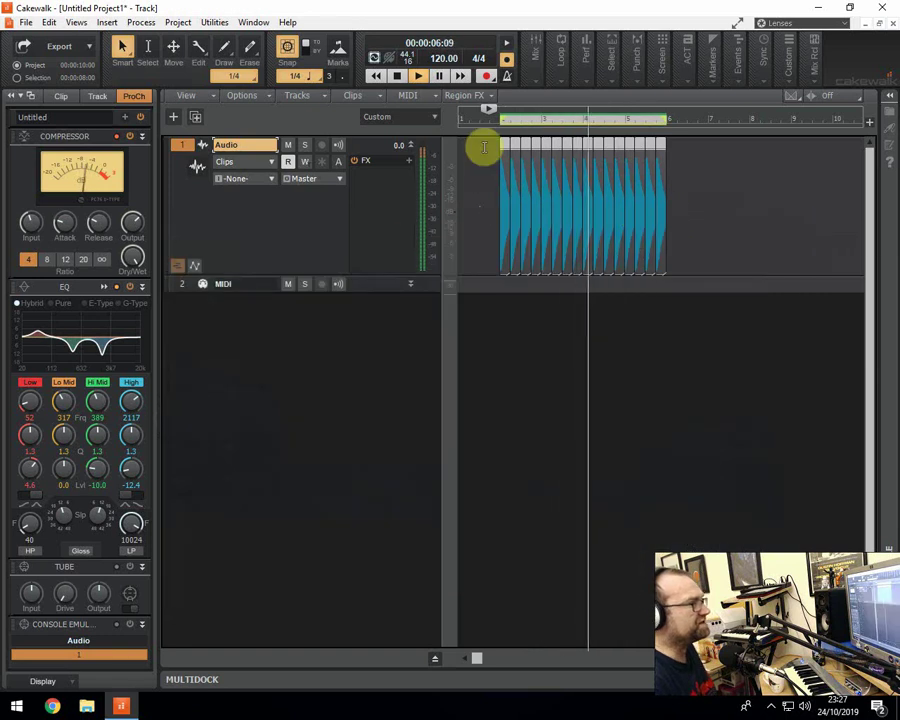
- Stop playback, collapse the Audio track, and select the MIDI track to show its settings
key("space")
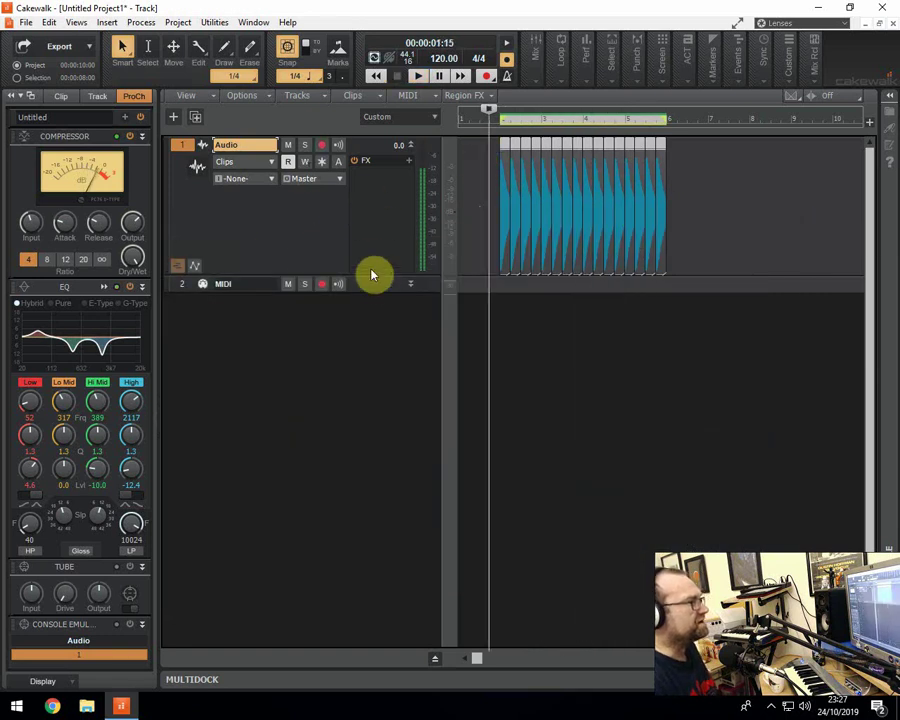
left_click_drag(376, 277, 518, 148)
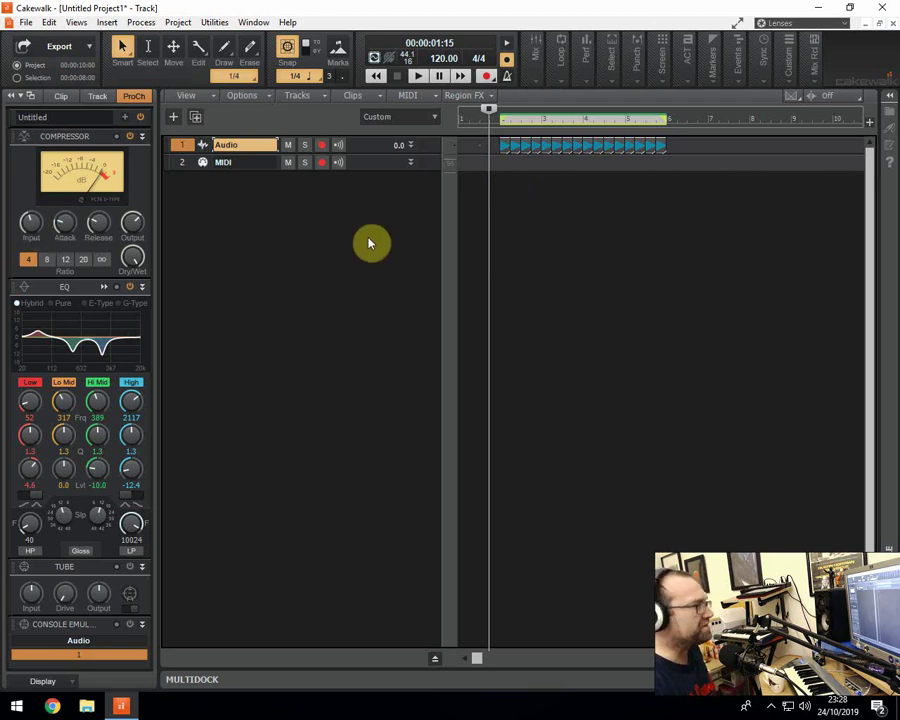
scroll(72, 480, "down", 5)
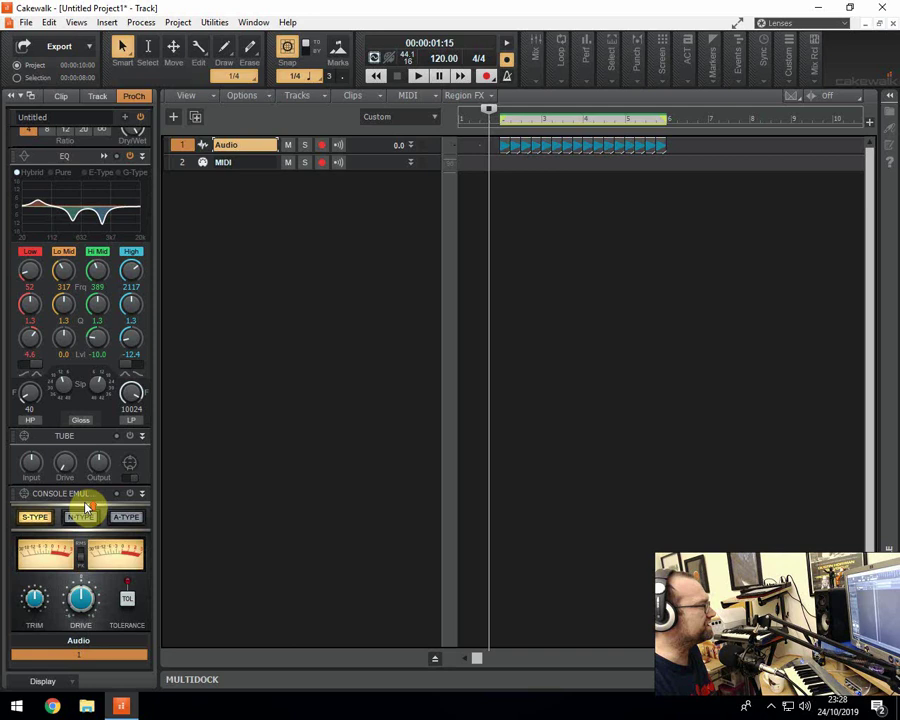
scroll(80, 250, "up", 5)
left_click(62, 96)
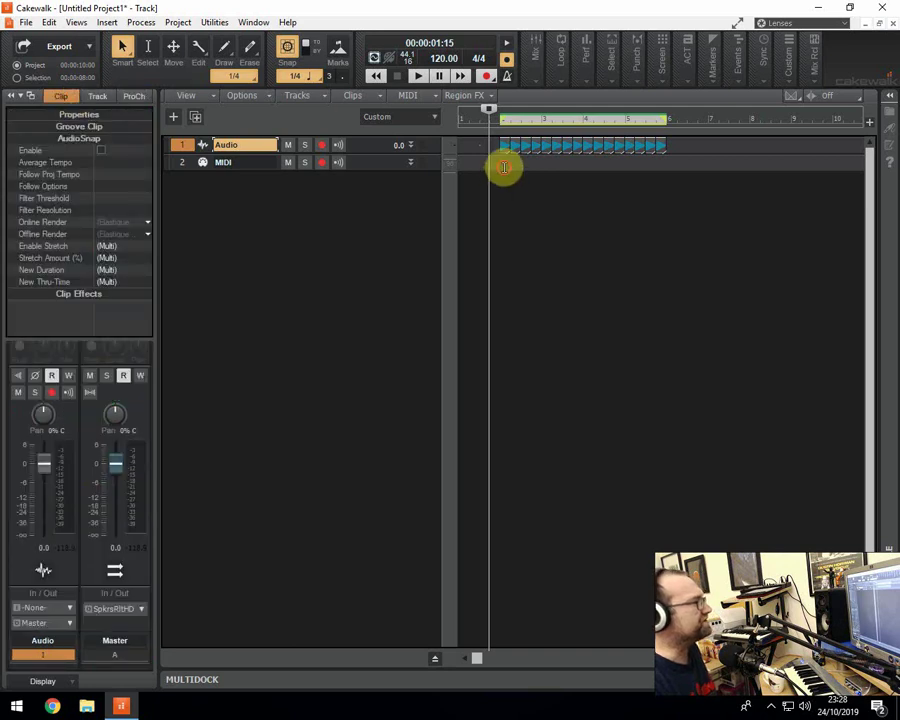
left_click(504, 167)
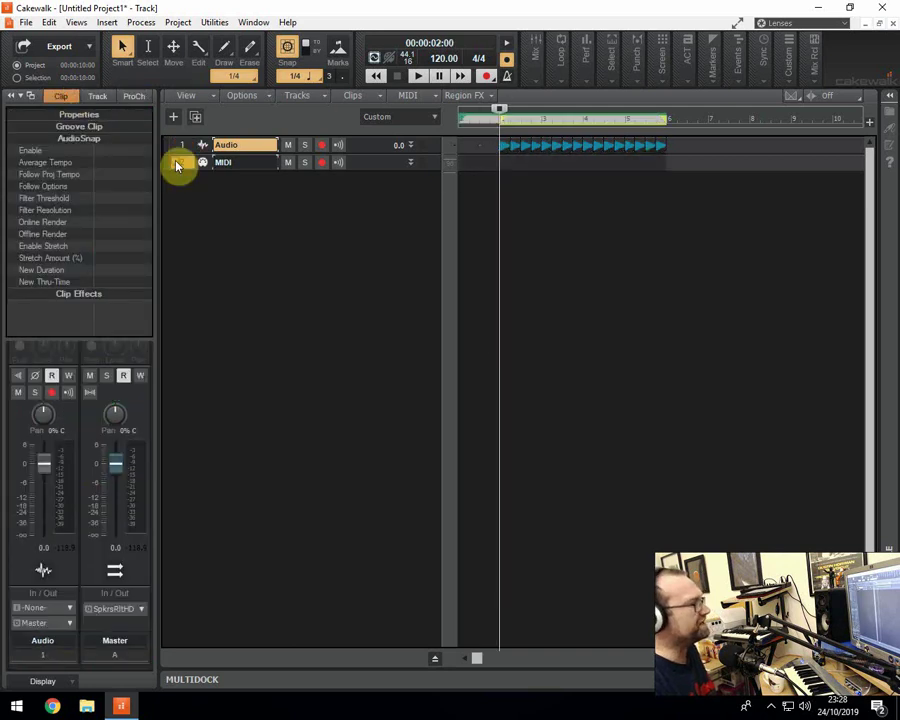
left_click(177, 164)
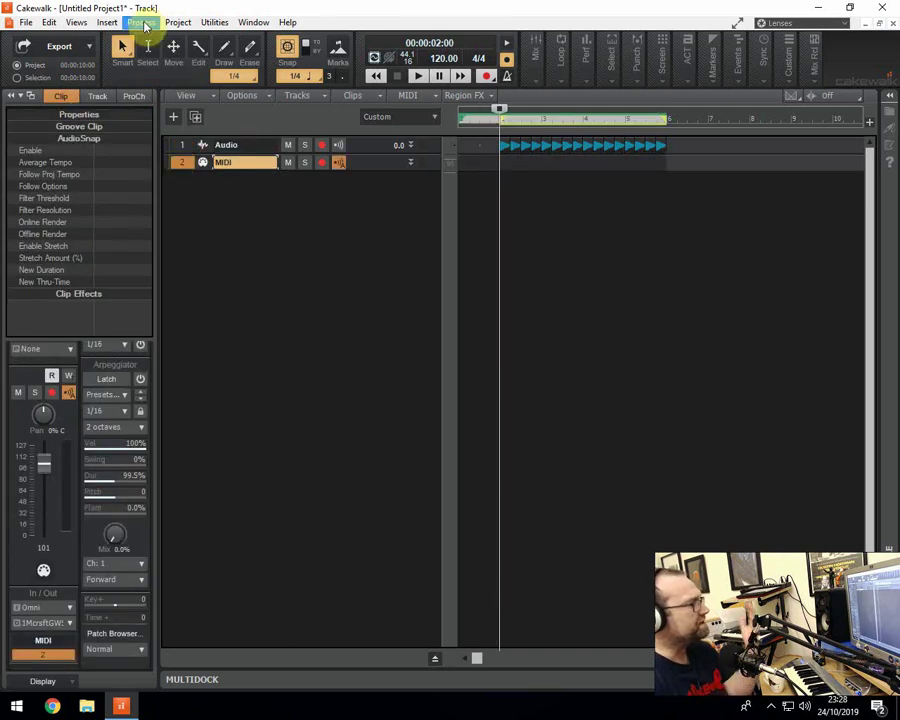
- Insert the General MIDI Cakewalk TTS-1 soft synth with its instrument track, then close its window
left_click(110, 25)
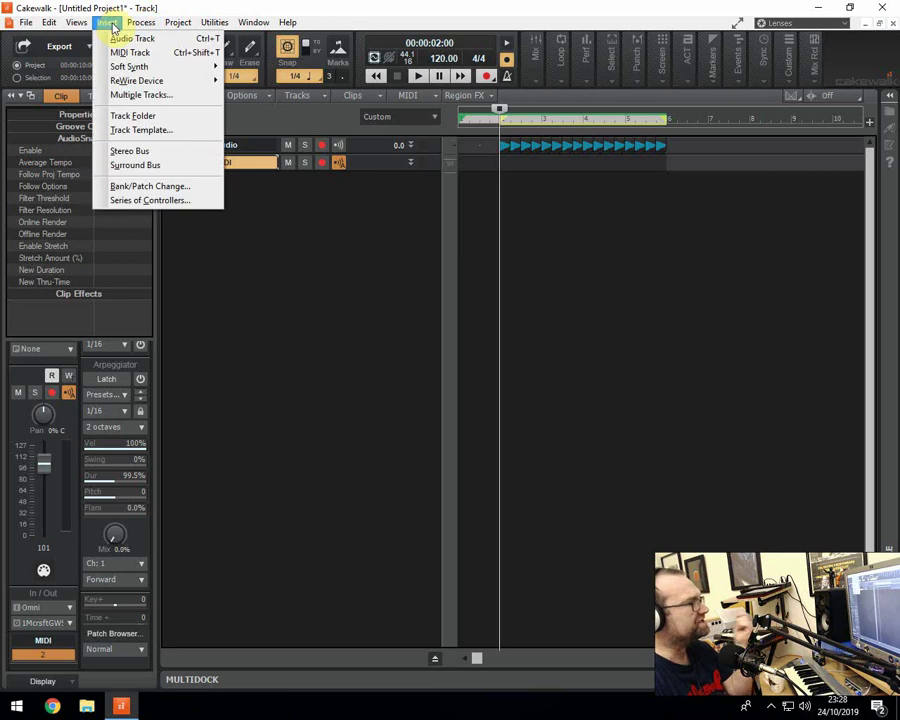
mouse_move(135, 64)
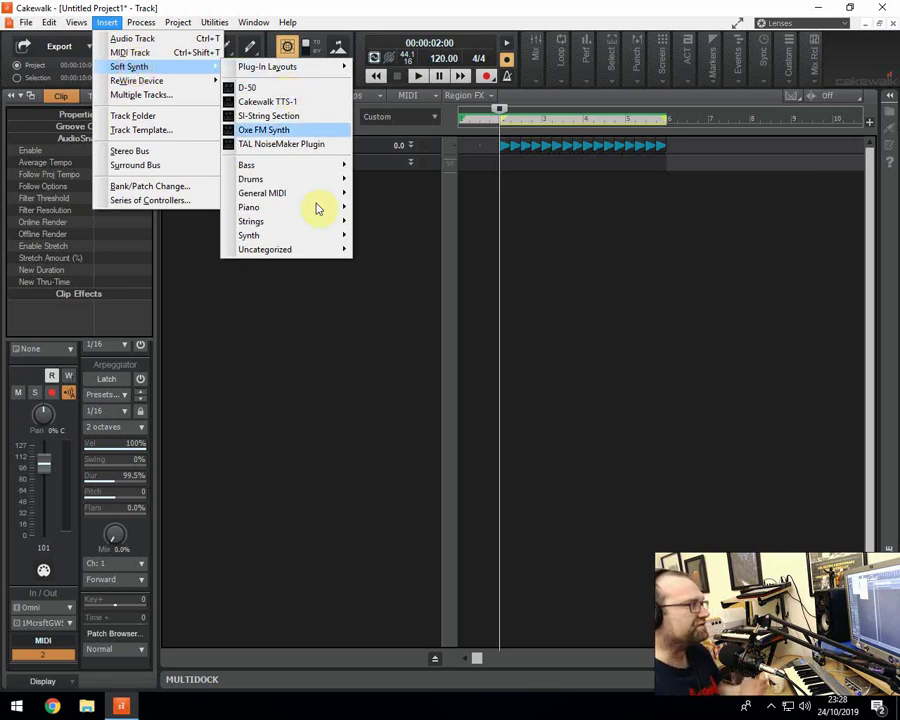
mouse_move(318, 224)
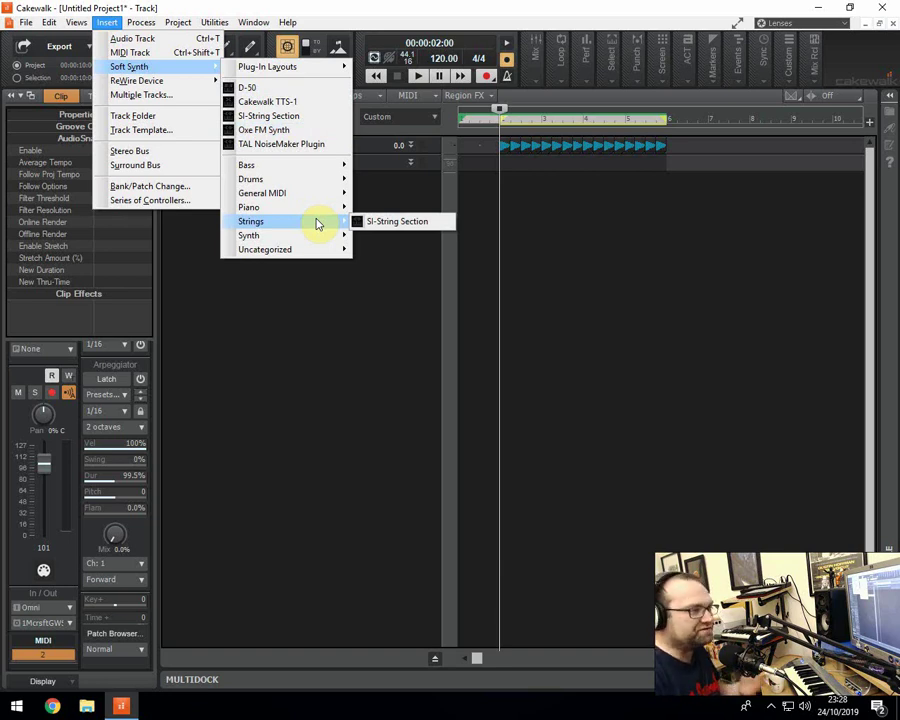
mouse_move(307, 203)
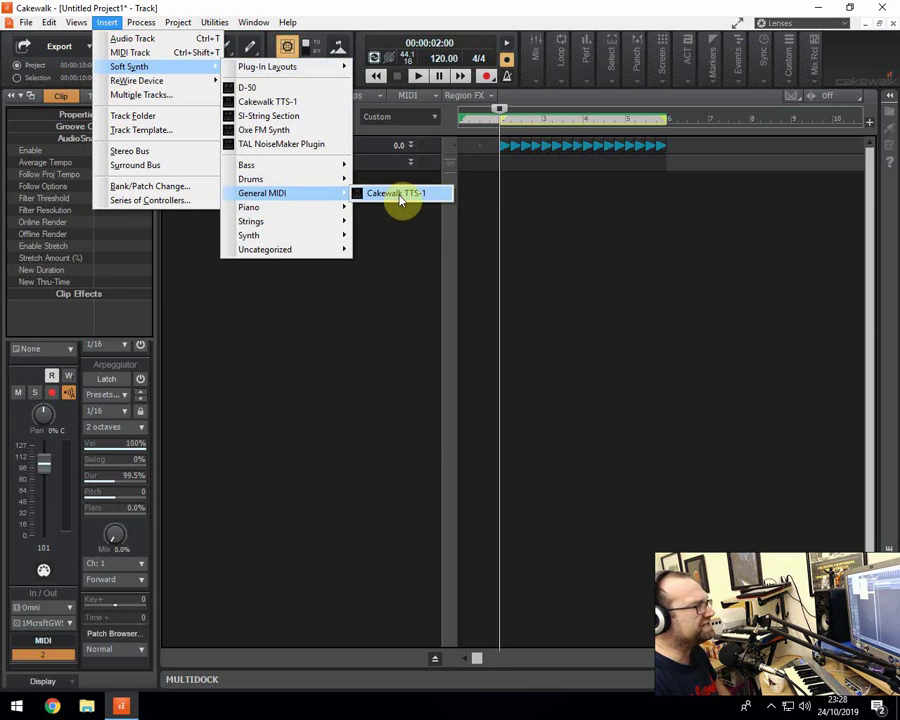
left_click(400, 196)
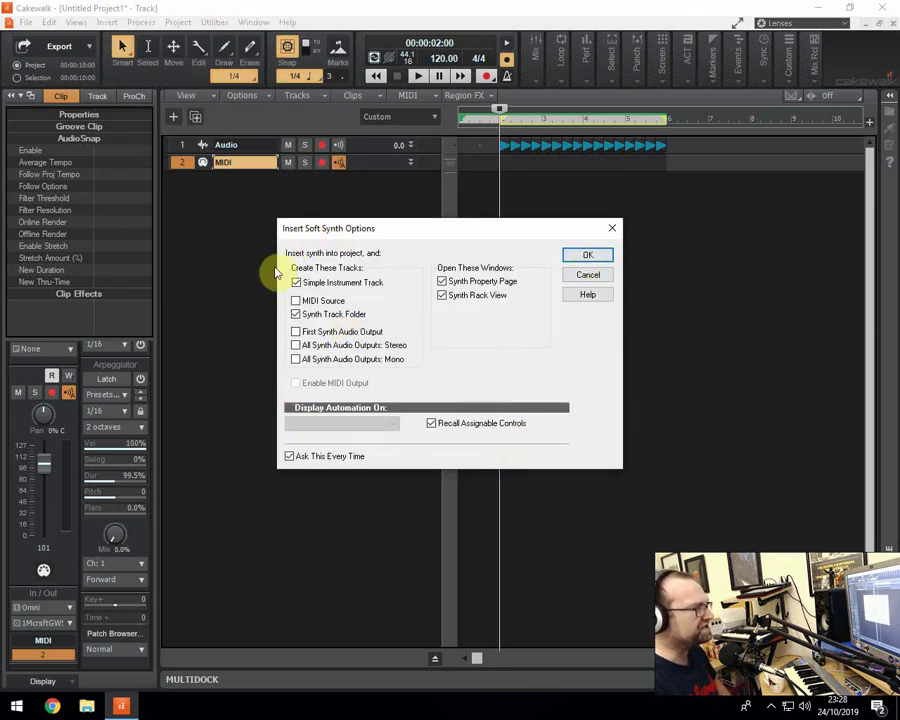
left_click(588, 255)
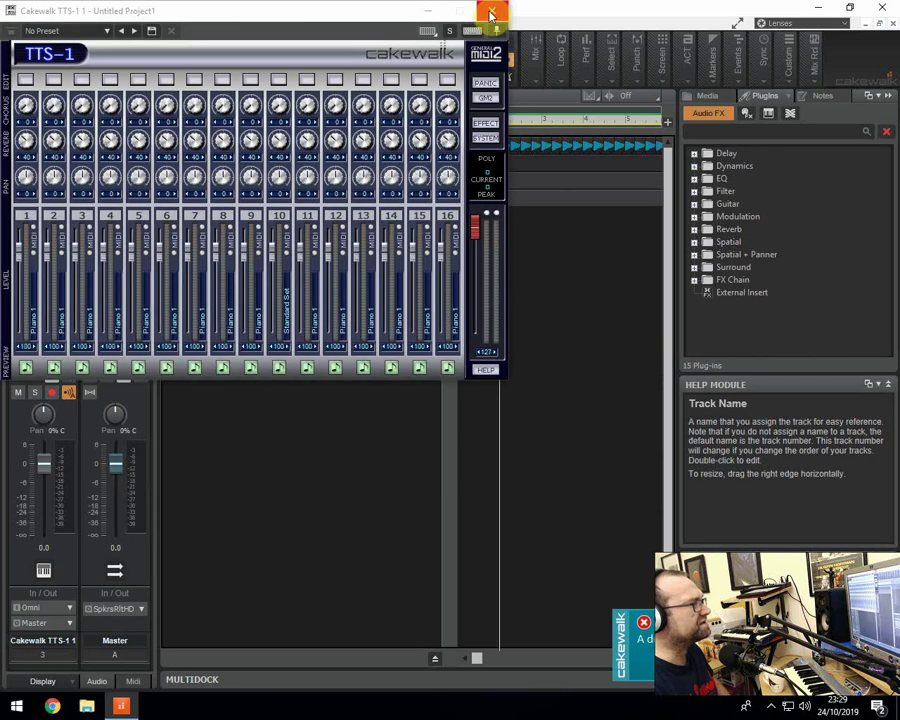
left_click(490, 14)
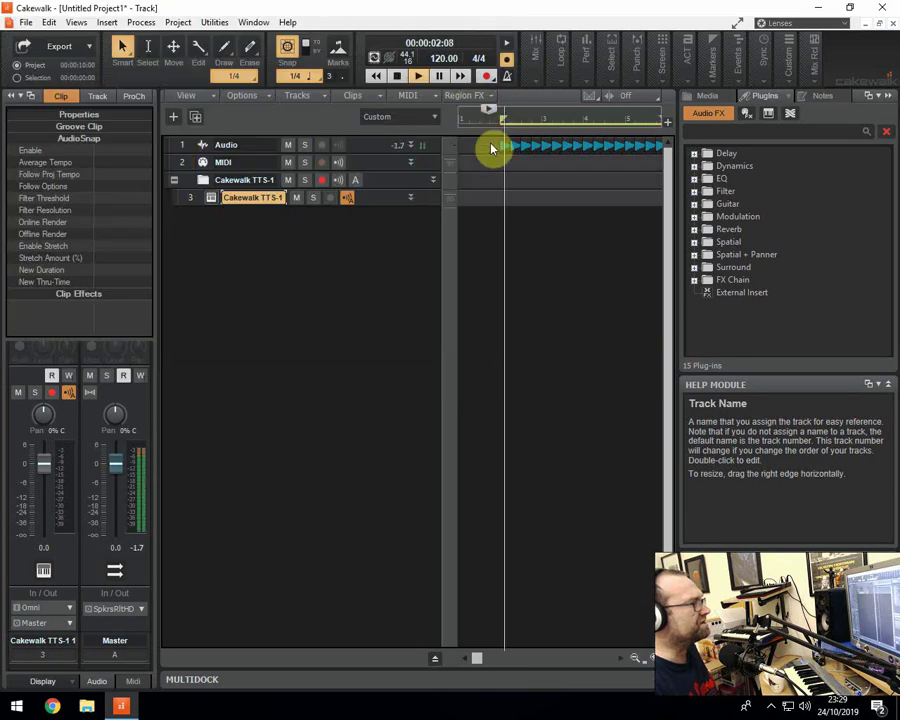
- Change TTS-1 part 1 from Piano 1 to the Synth SFX preset 098 000 Soundtrack
key("space")
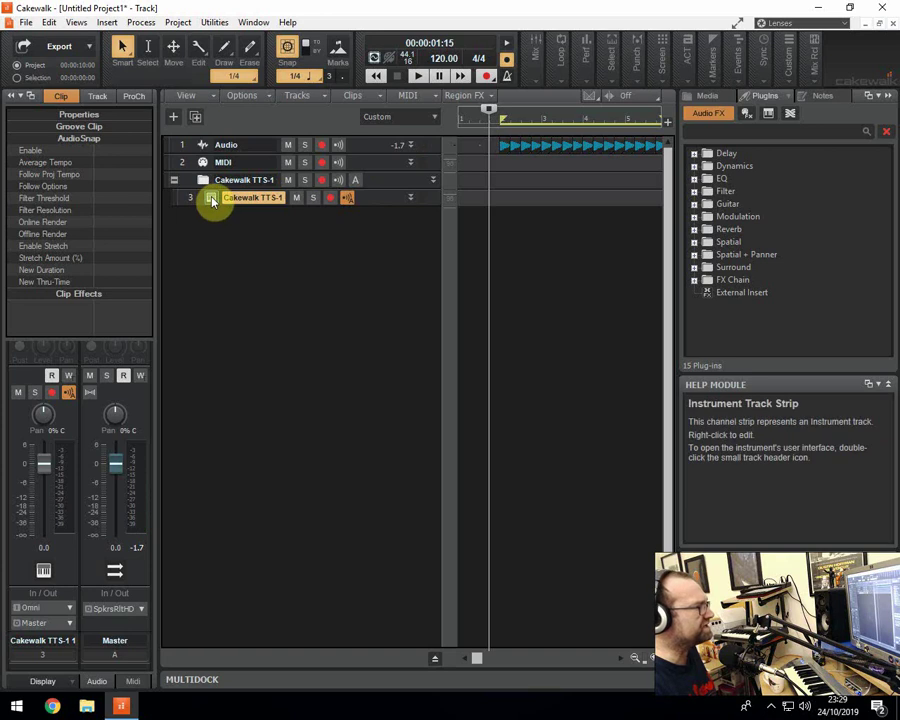
double_click(212, 200)
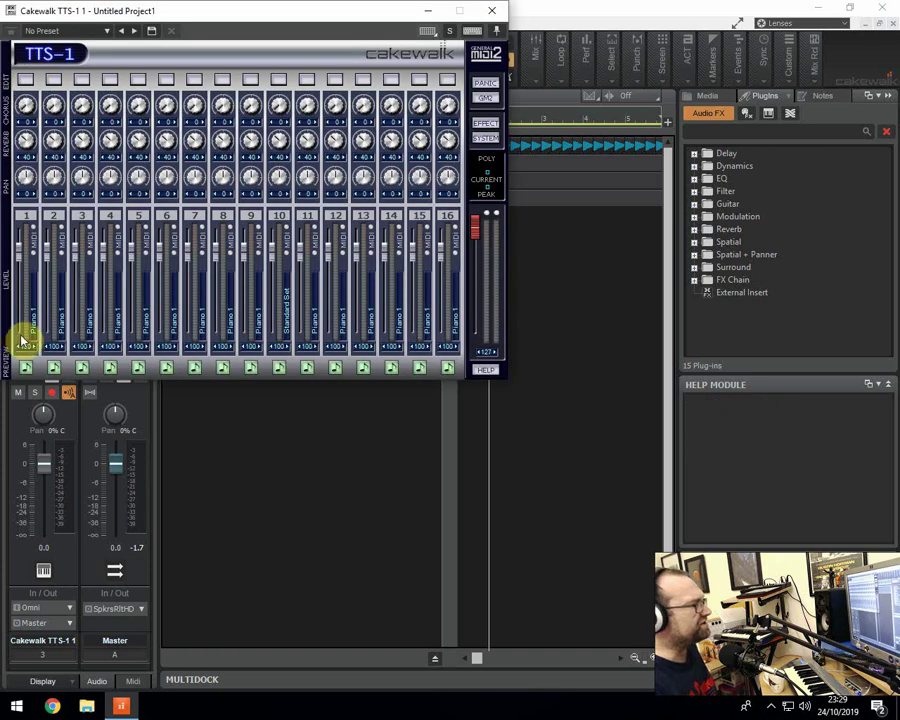
left_click(25, 80)
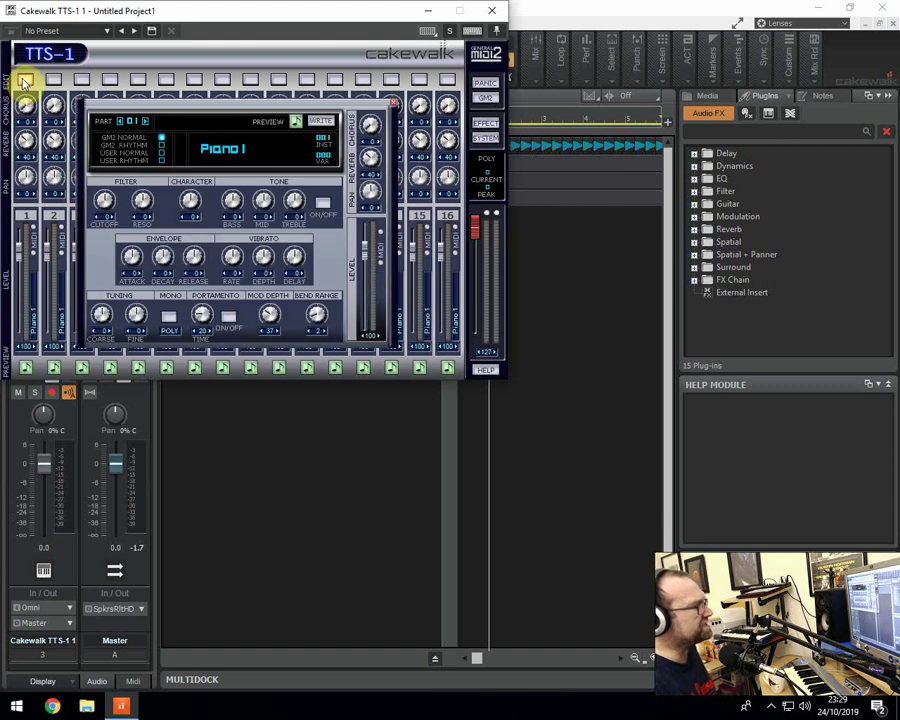
left_click(224, 154)
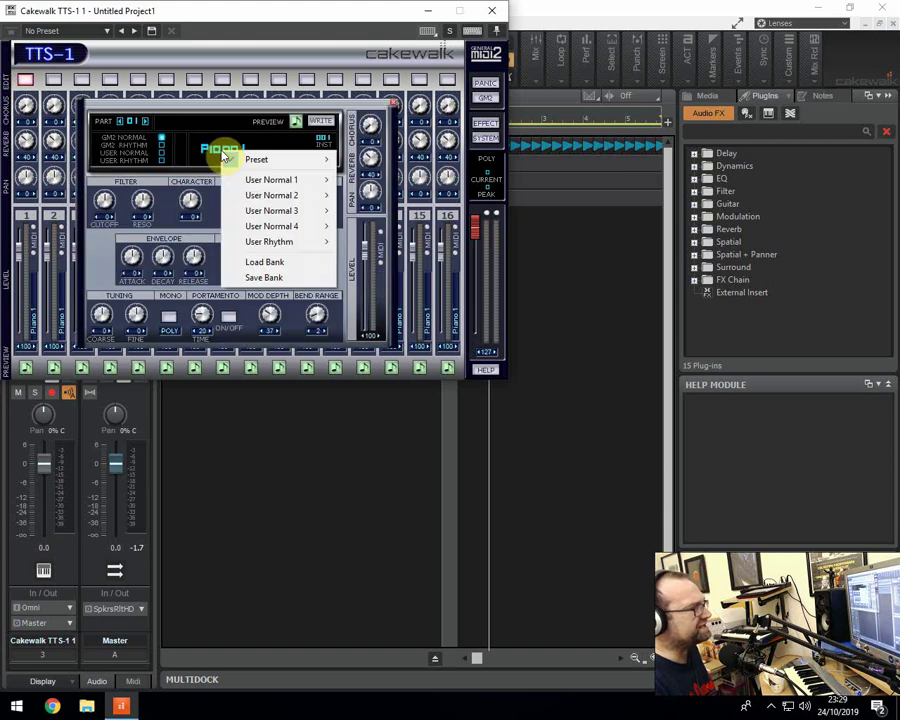
mouse_move(297, 161)
mouse_move(386, 162)
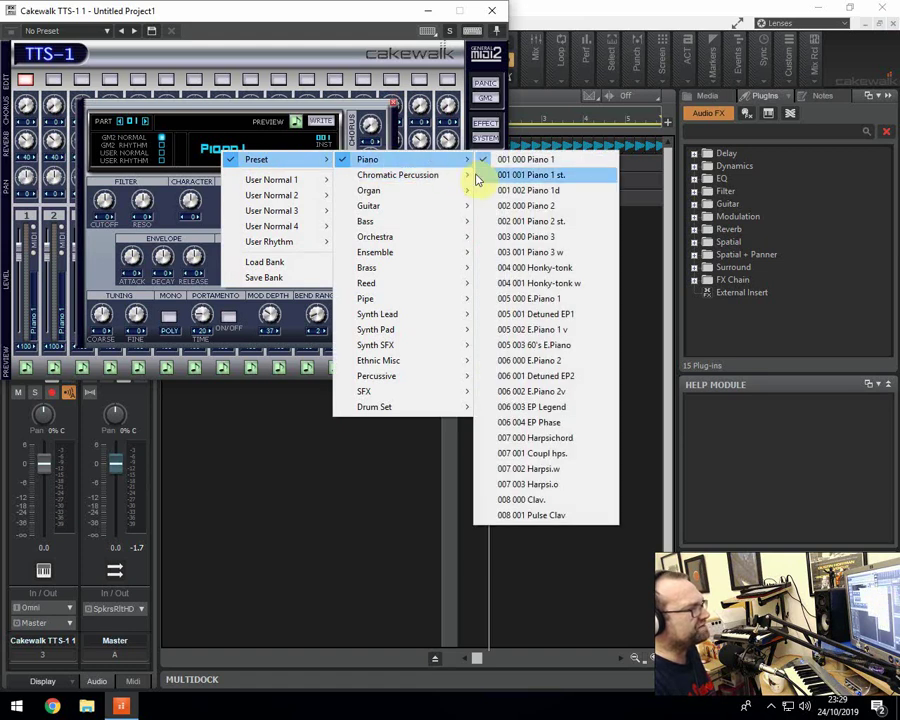
mouse_move(455, 180)
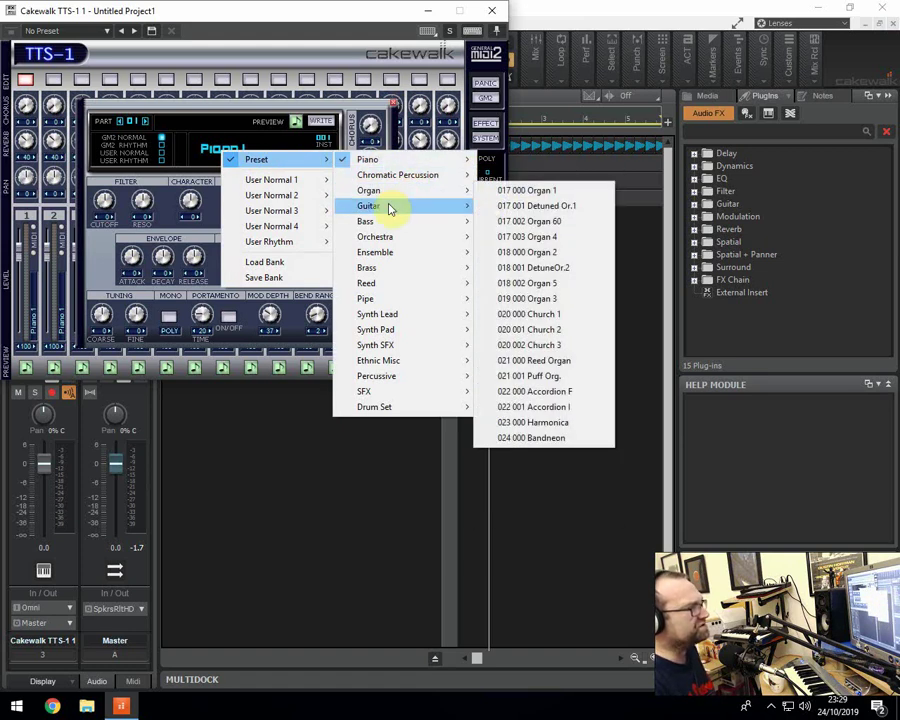
mouse_move(388, 318)
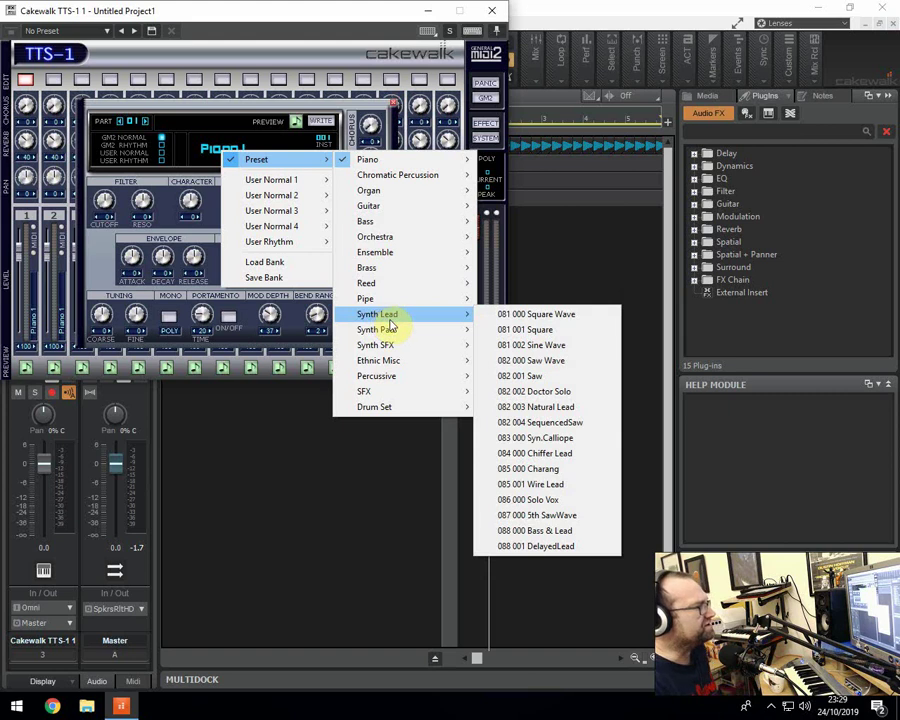
mouse_move(386, 343)
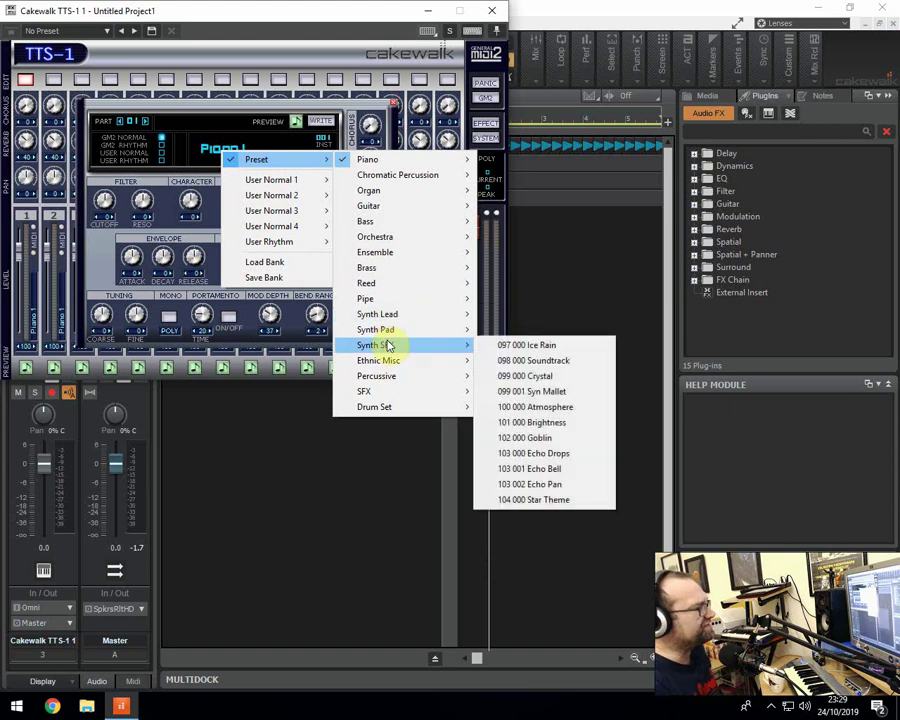
left_click(543, 361)
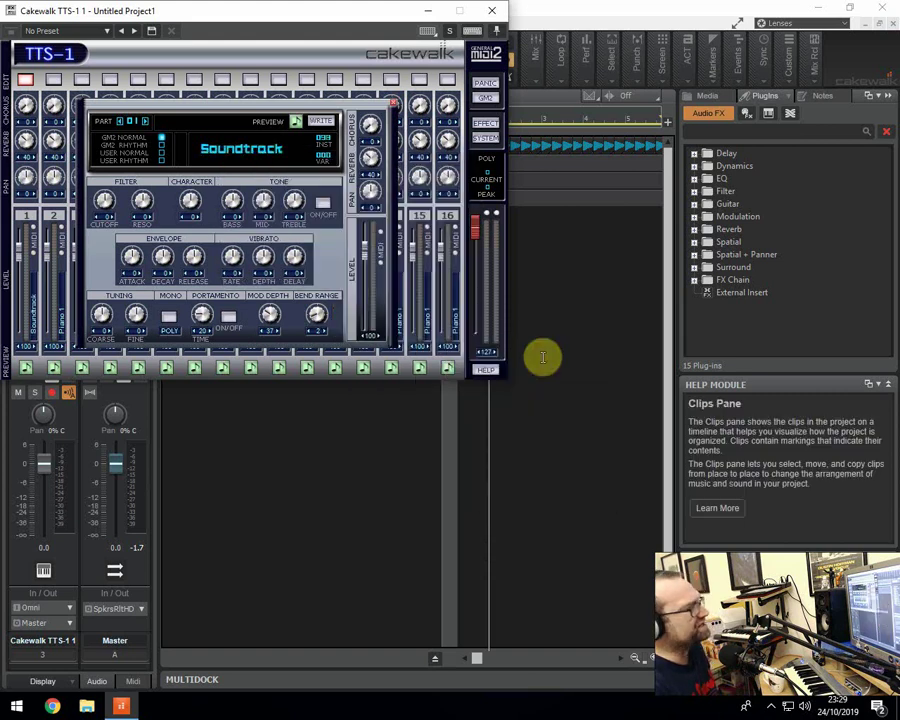
- Close the TTS-1 window, return the Now marker to the project start and record the chords
left_click(886, 96)
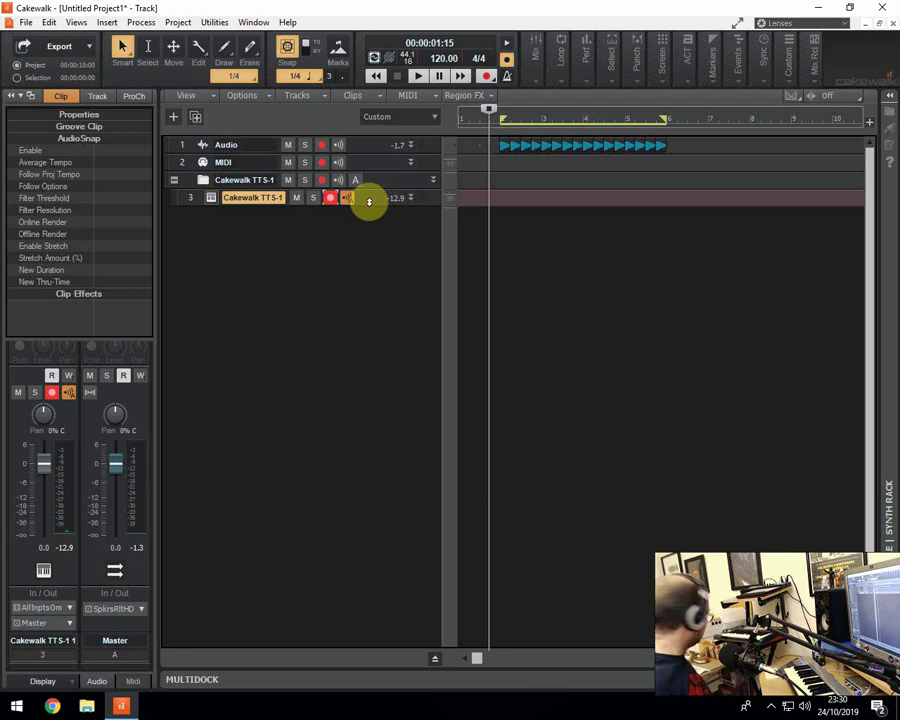
left_click_drag(486, 108, 420, 112)
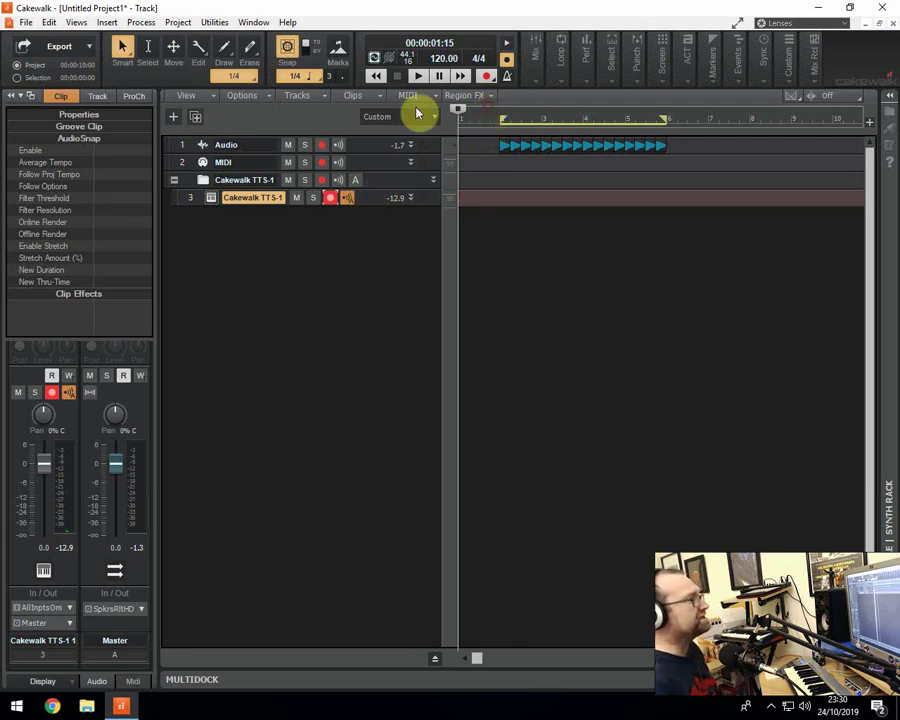
left_click(484, 78)
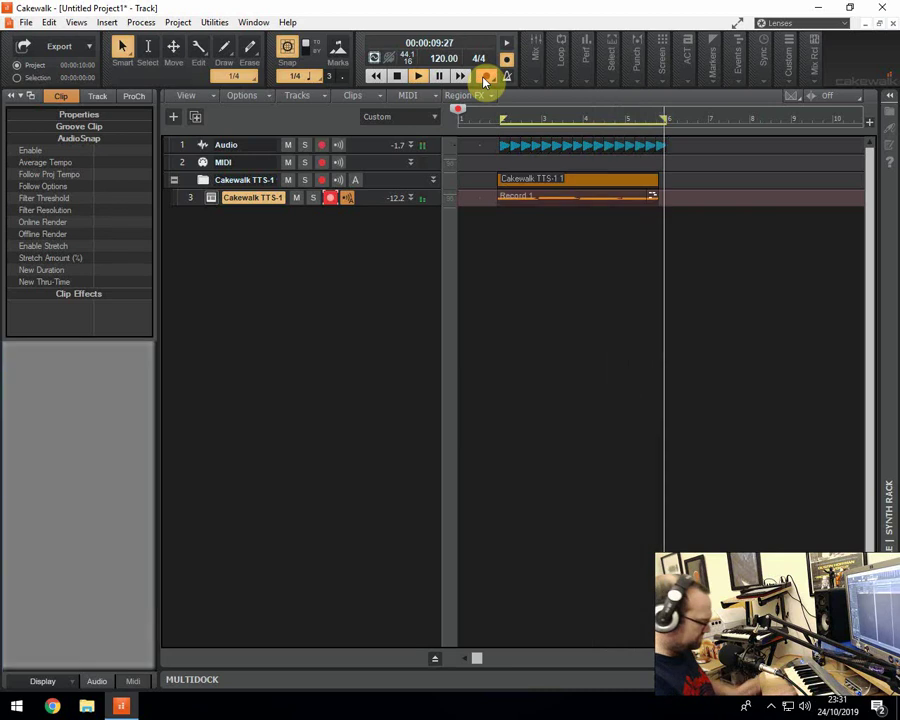
- Stop recording and open the Record 1 clip in the Piano Roll at bar 2
left_click(484, 77)
double_click(560, 180)
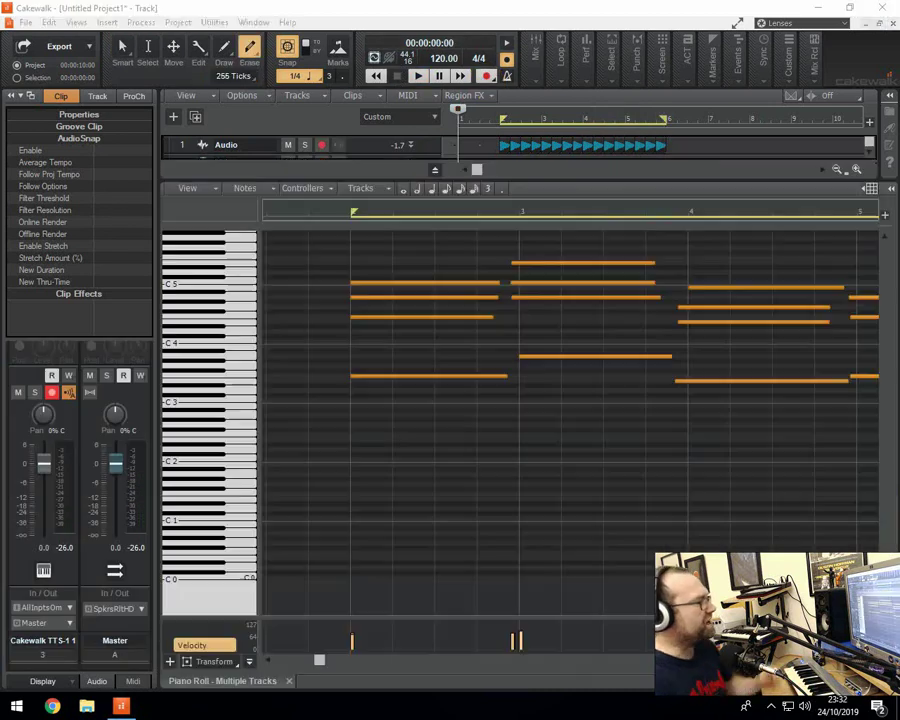
left_click(350, 213)
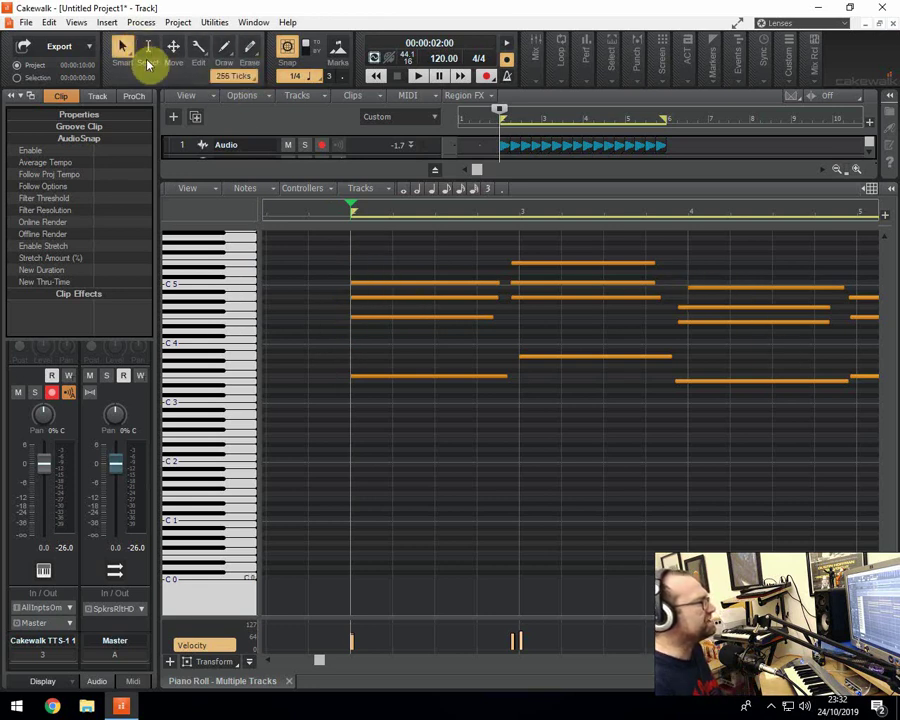
- Select all the recorded chord notes and quantize them to the grid
left_click(148, 47)
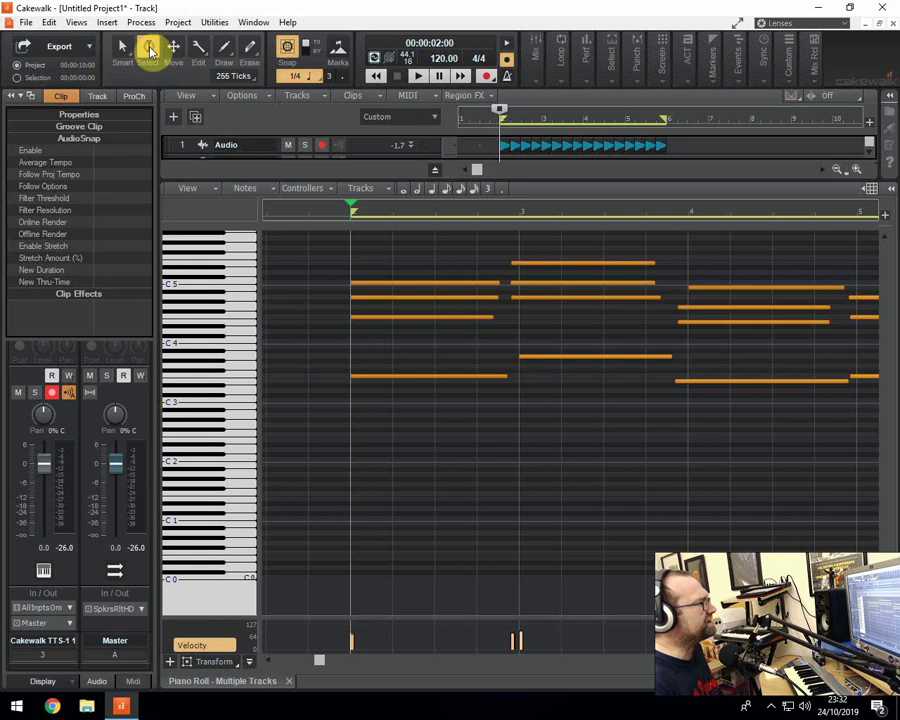
scroll(342, 473, "up", 1)
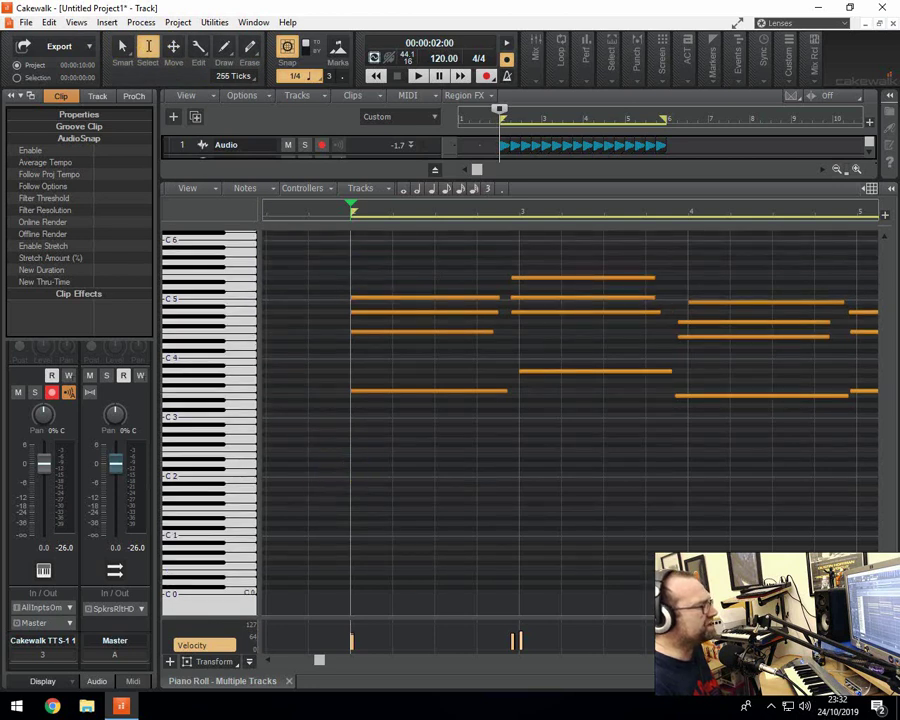
key("ctrl+Left")
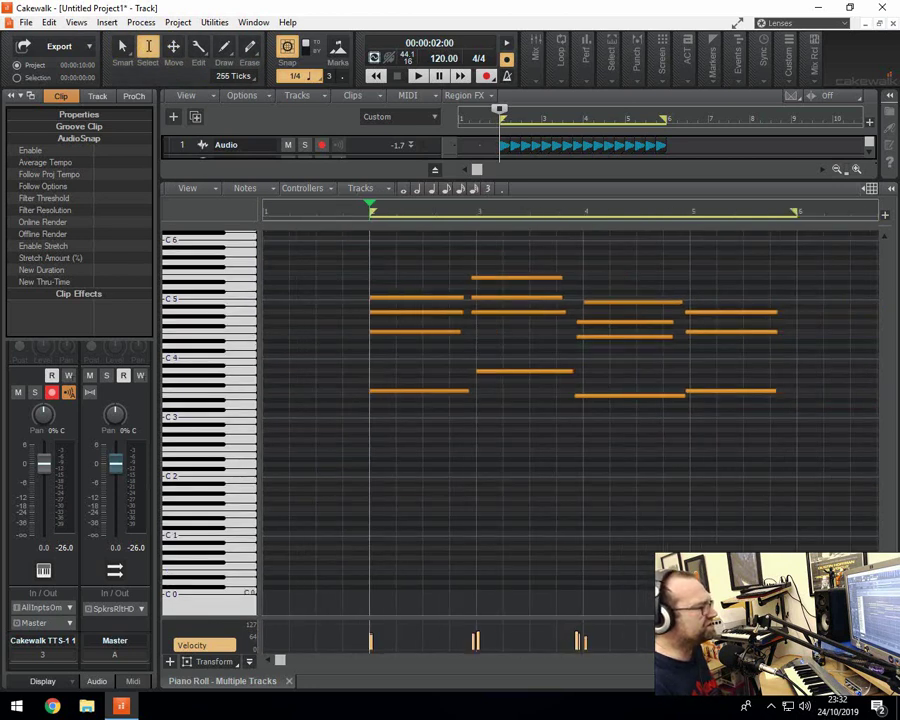
left_click_drag(363, 466, 800, 243)
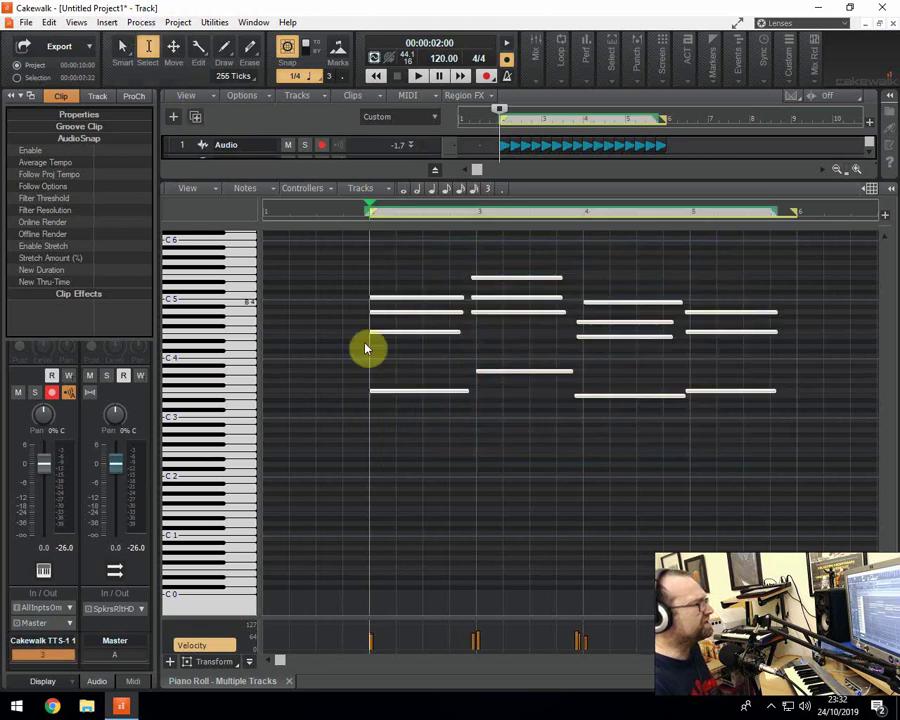
left_click_drag(345, 512, 805, 259)
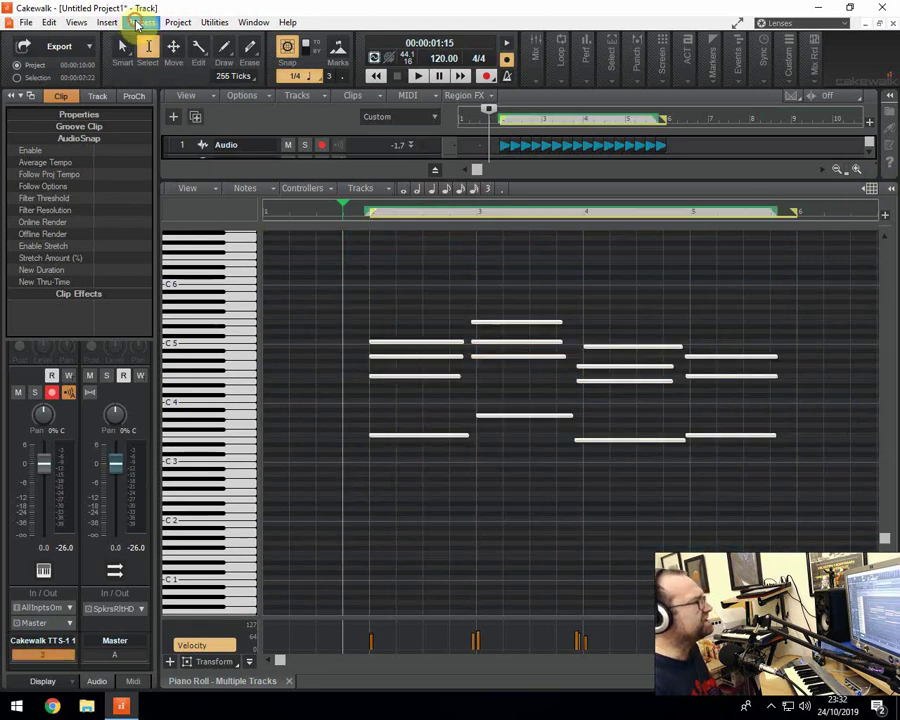
left_click(140, 22)
left_click(160, 54)
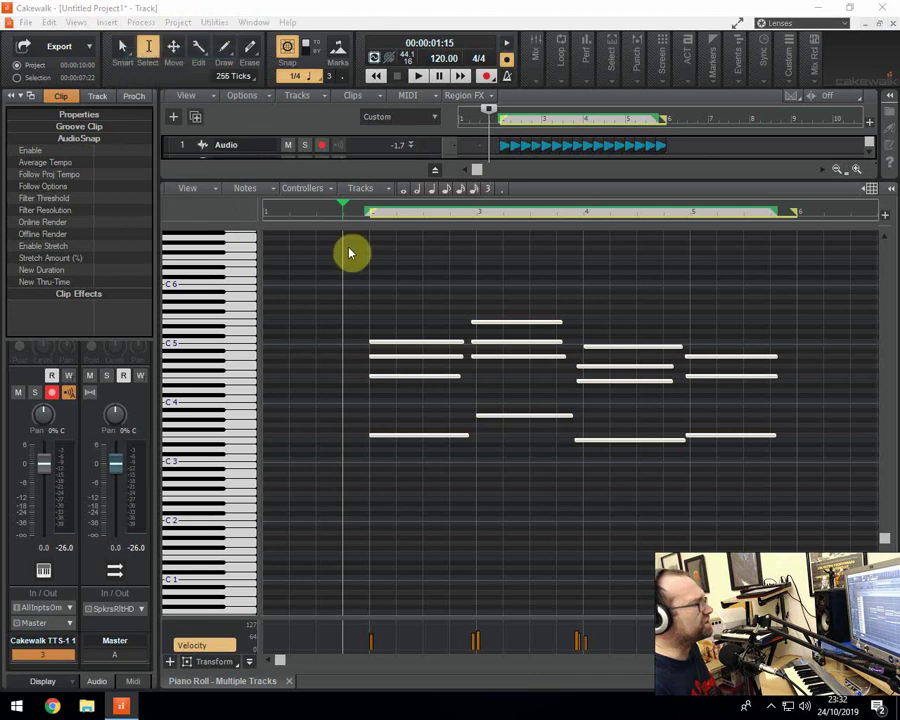
left_click(586, 235)
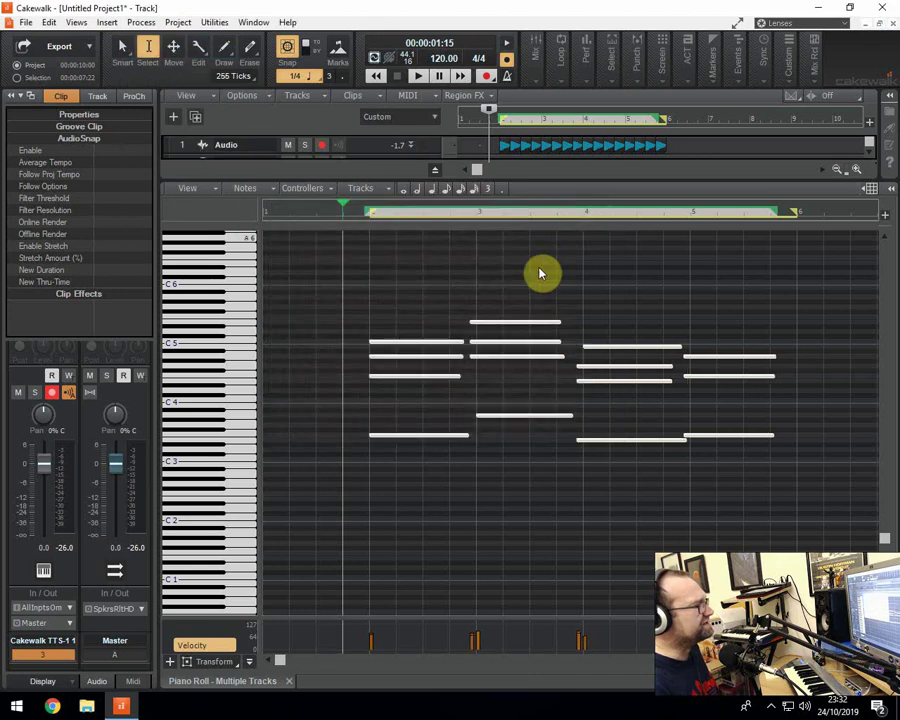
left_click(556, 410)
- With the Smart tool, trim the starts of the chord notes near beat 3 and audition
left_click(578, 380)
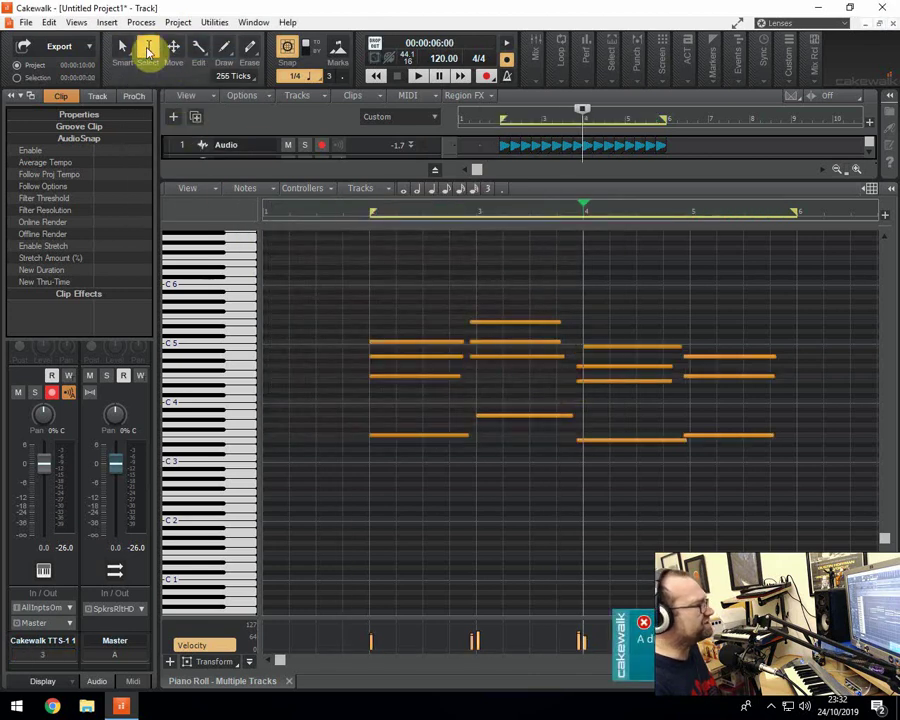
left_click(122, 50)
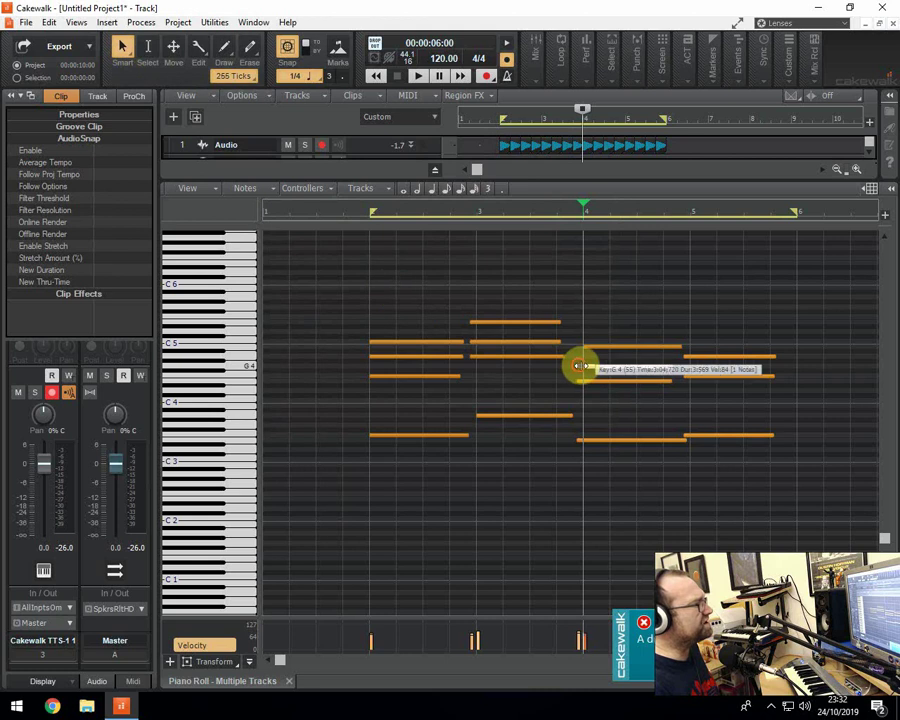
key("space")
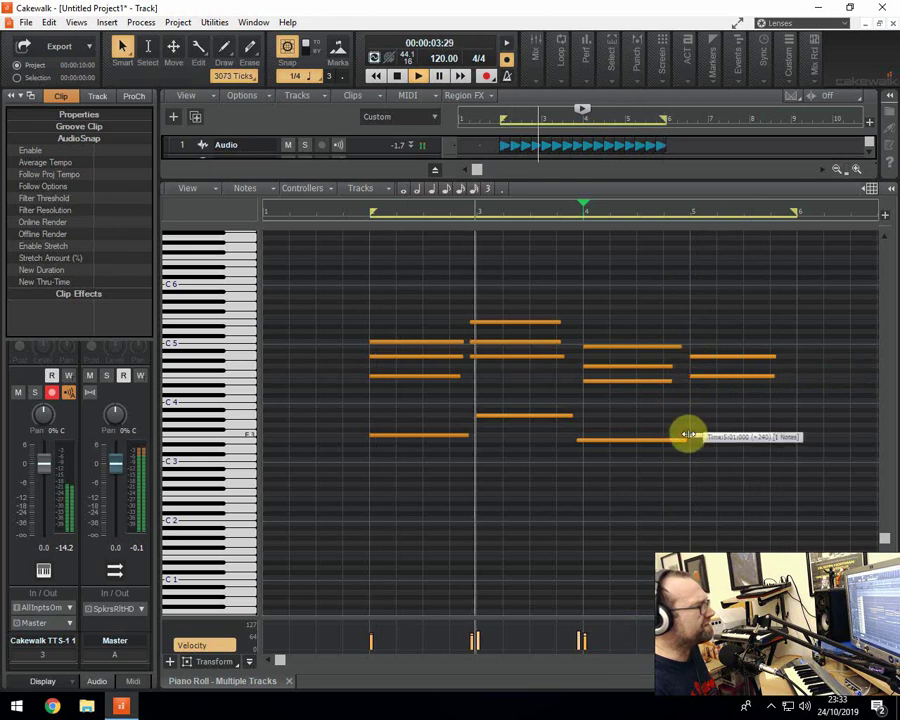
key("space")
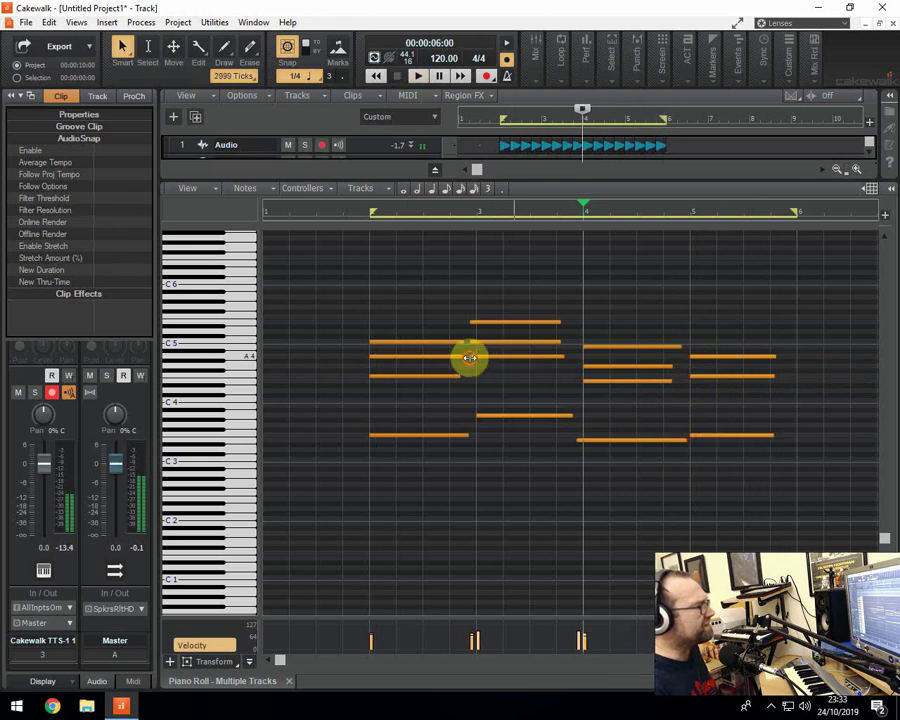
left_click_drag(470, 357, 475, 321)
key("space")
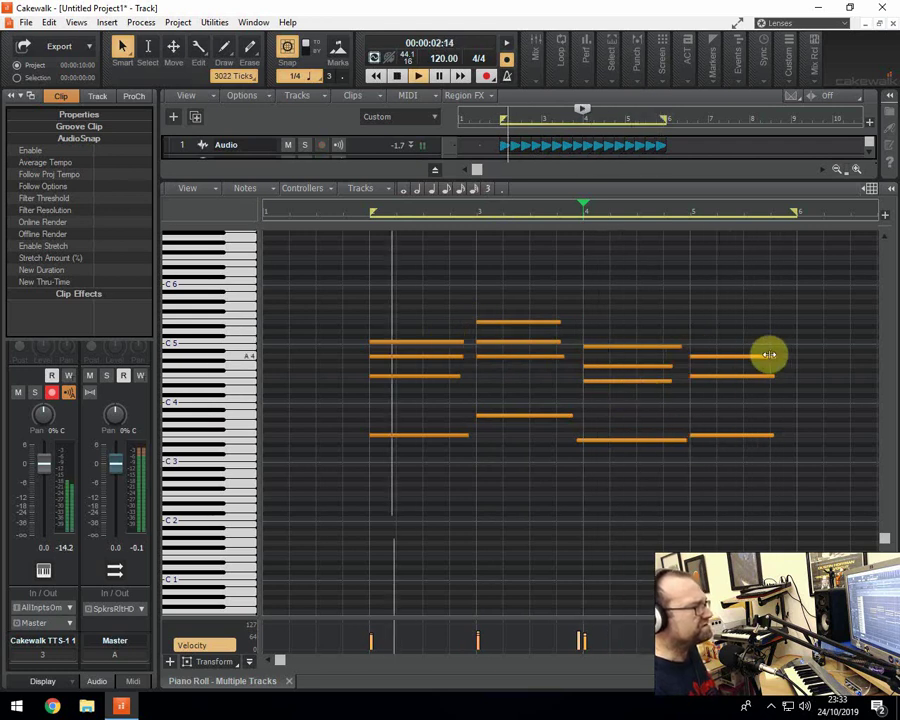
- Stretch the last chord's notes to end at bar 6 and lengthen a beat-4 note
left_click_drag(772, 355, 796, 376)
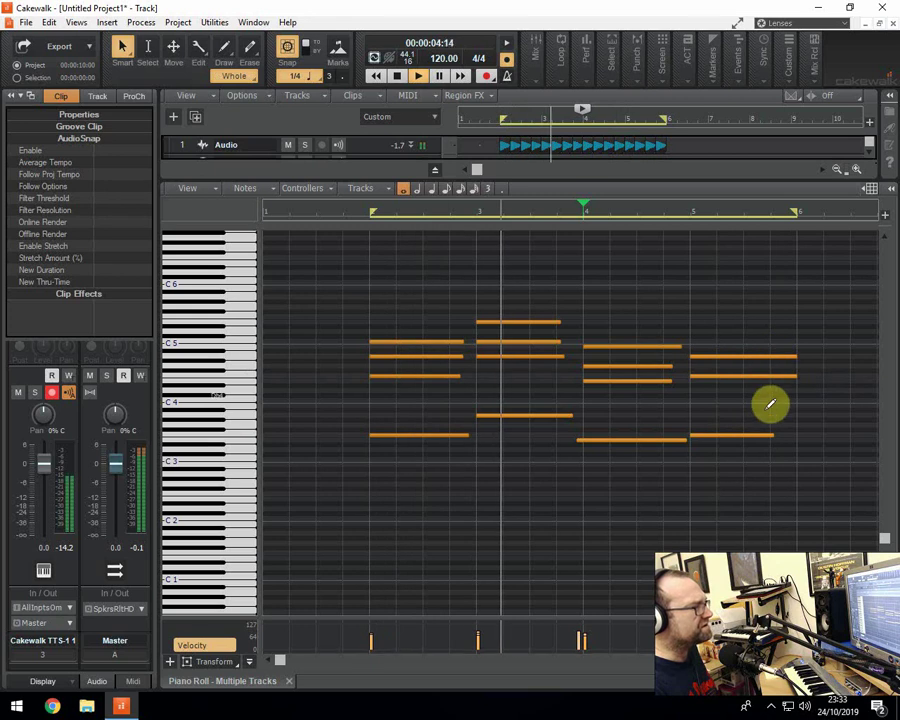
left_click_drag(772, 434, 789, 437)
left_click_drag(684, 440, 681, 442)
left_click_drag(666, 378, 690, 352)
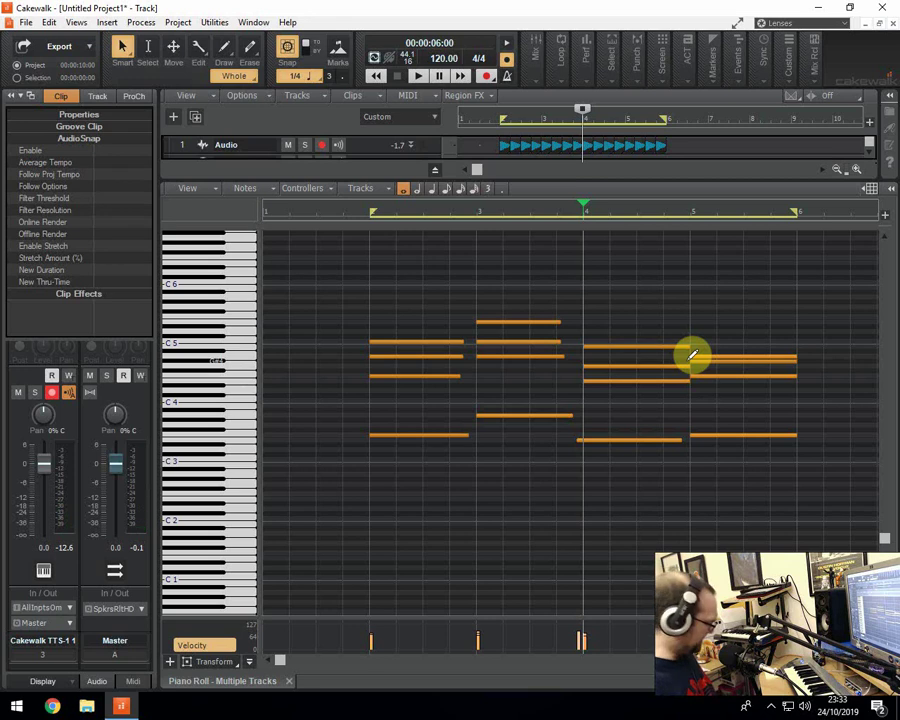
- Move the starts of the E5 and low beat-3 notes earlier so the chords join
scroll(570, 420, "up", 2)
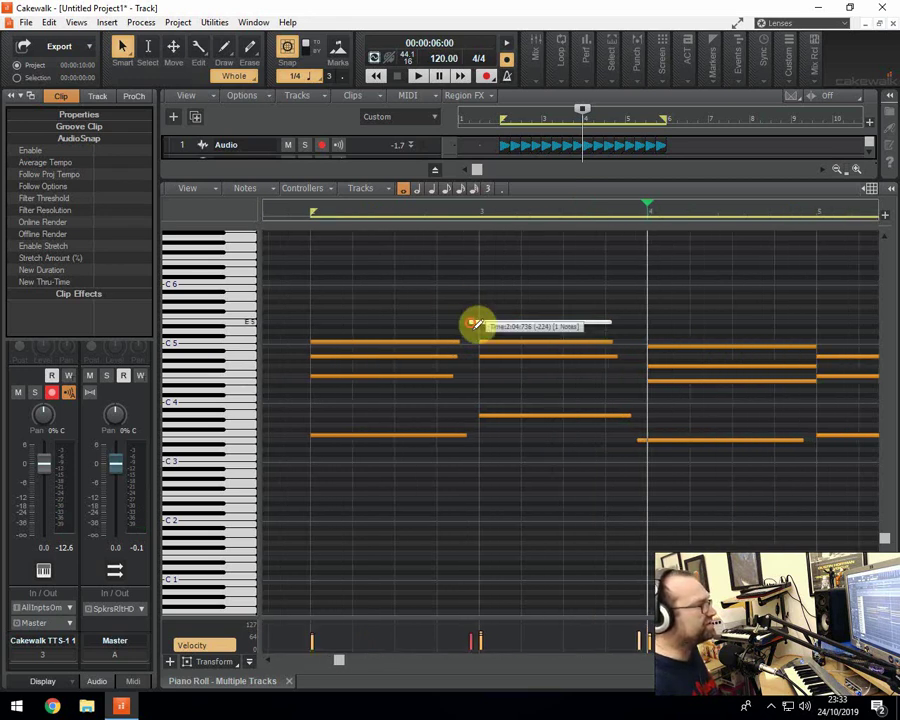
left_click_drag(474, 322, 472, 352)
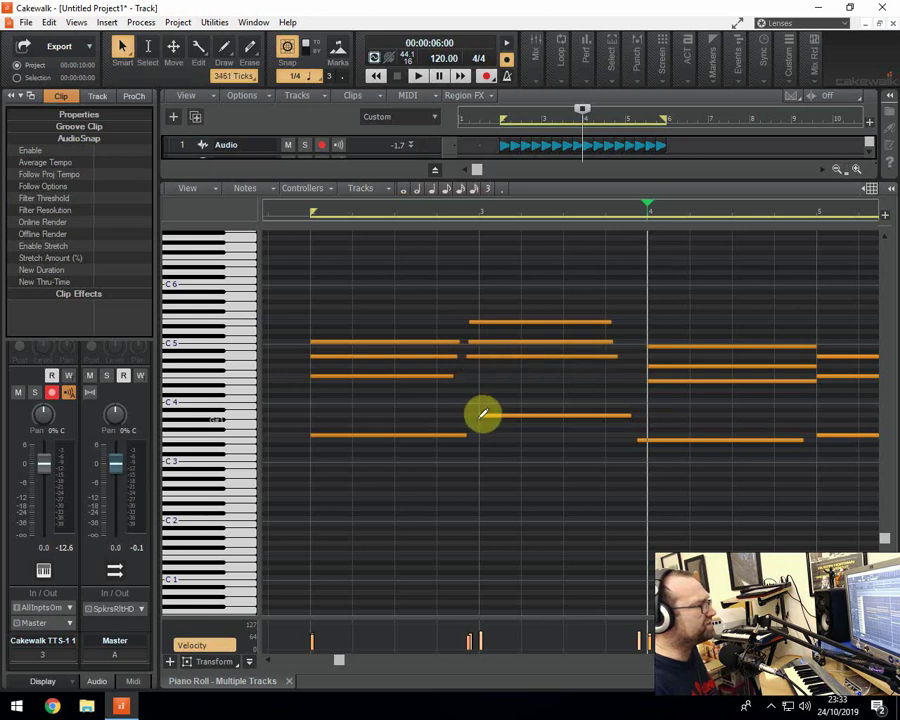
left_click_drag(479, 414, 467, 416)
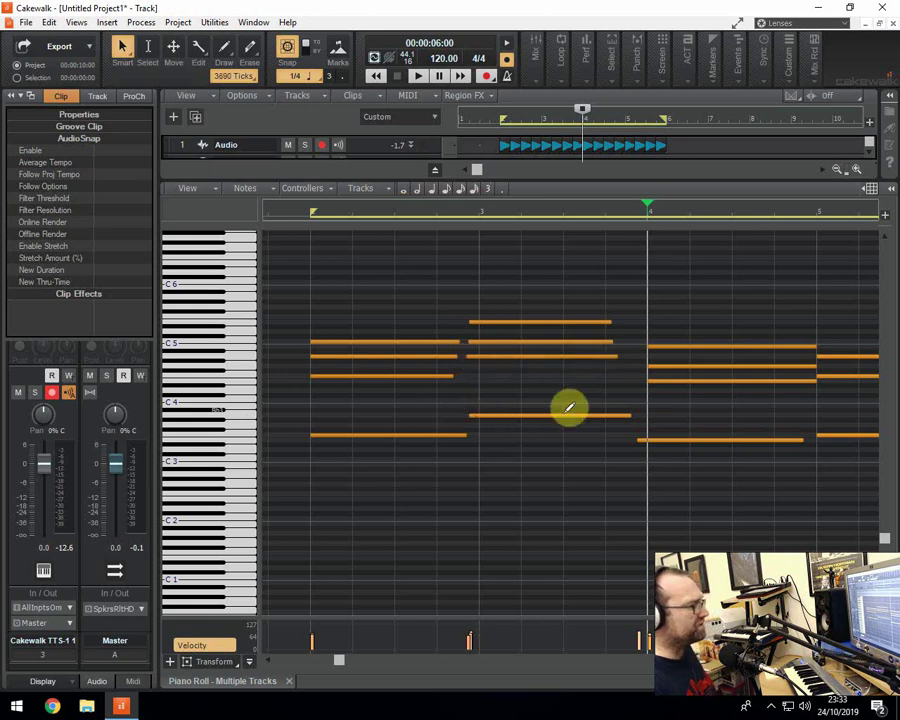
key("space")
- Align the beat-4 chord notes with the next chord using Whole snap, then close the Piano Roll
left_click_drag(646, 347, 635, 382)
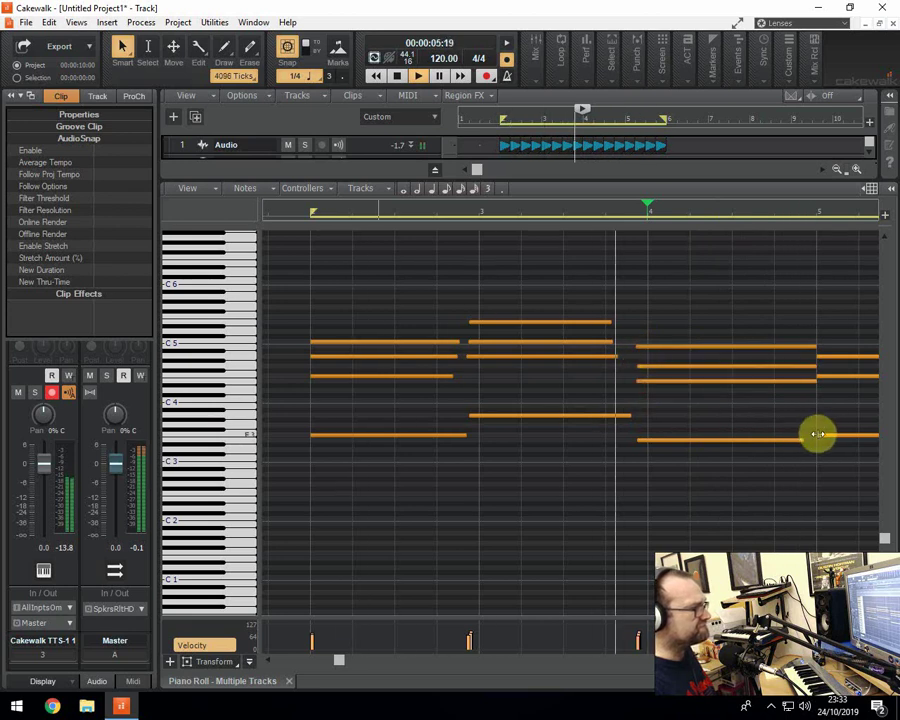
left_click_drag(806, 438, 806, 438)
key("n")
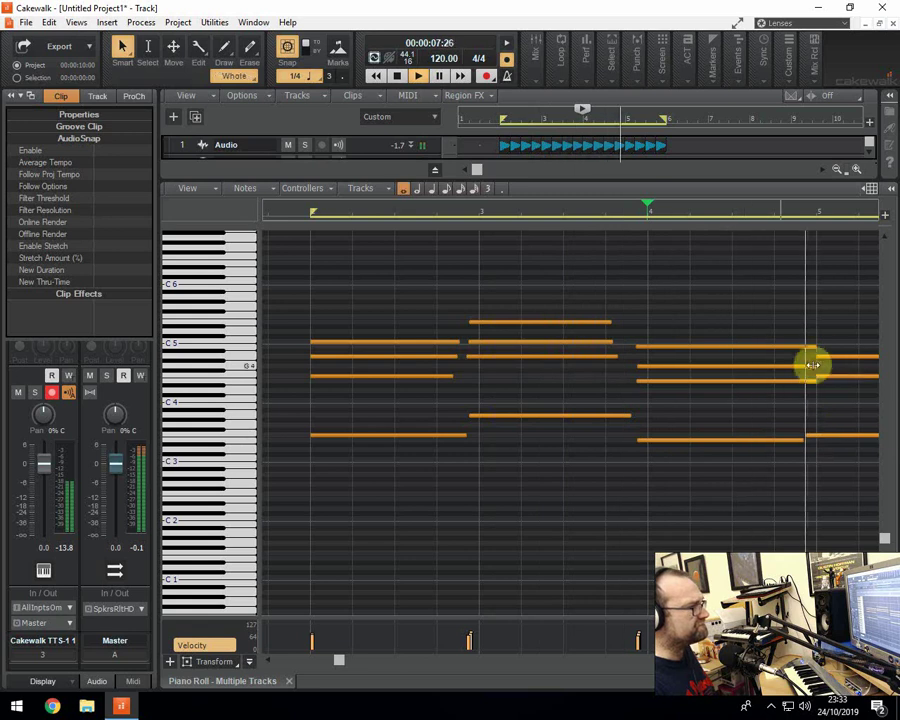
mouse_move(806, 361)
left_mouse_down()
mouse_move(813, 375)
mouse_move(804, 374)
left_mouse_up()
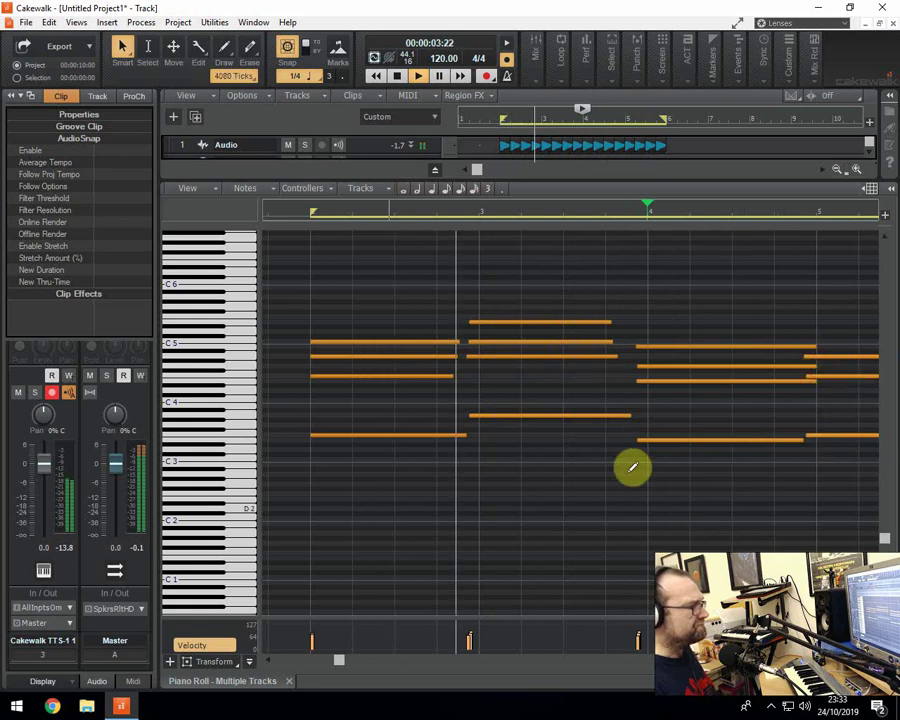
key("ctrl+Left")
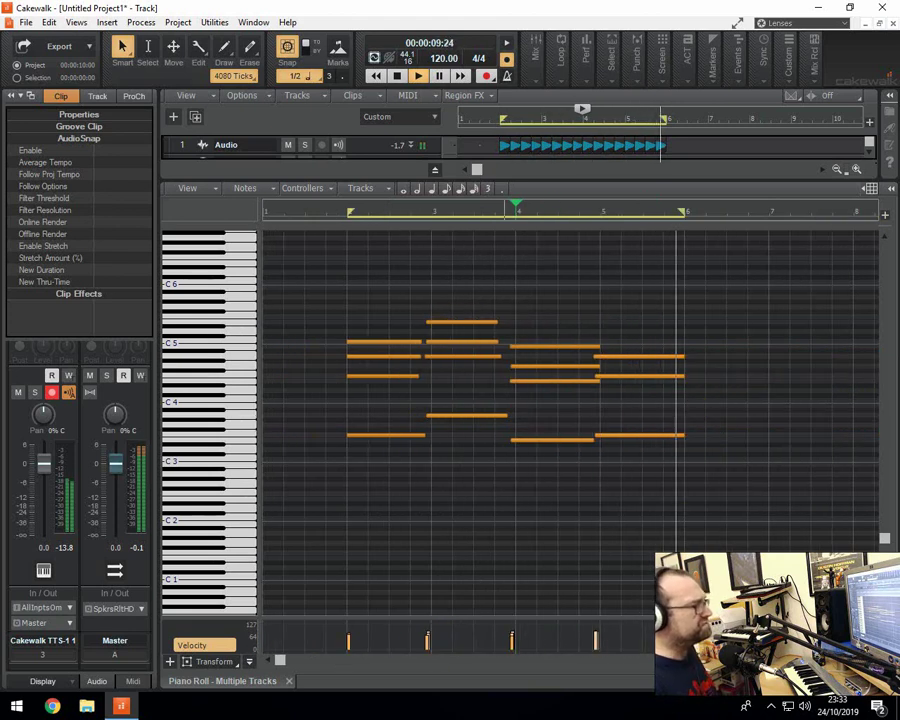
key("space")
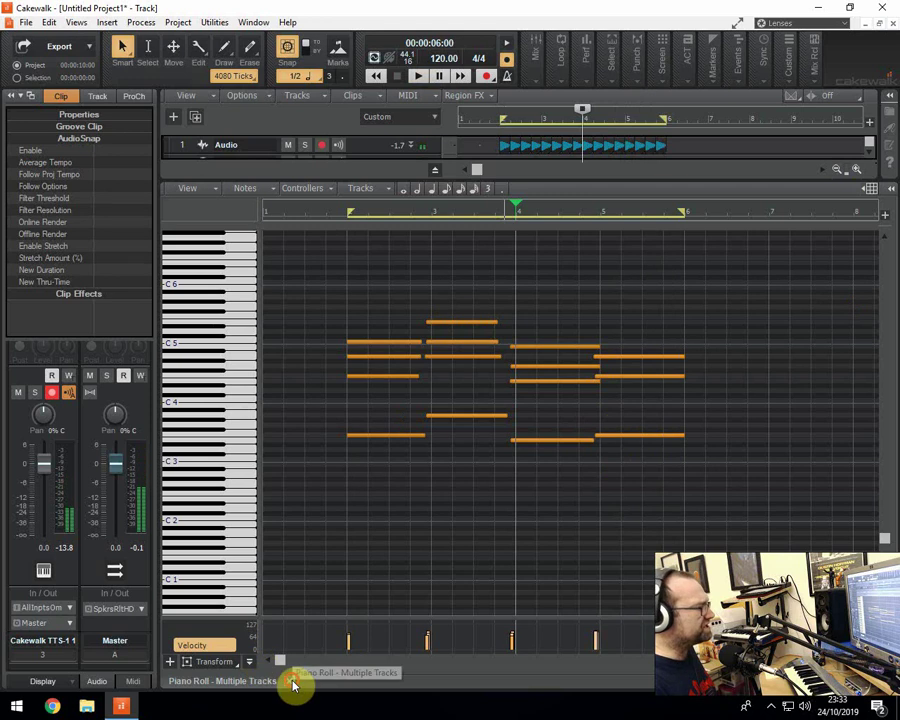
left_click(292, 683)
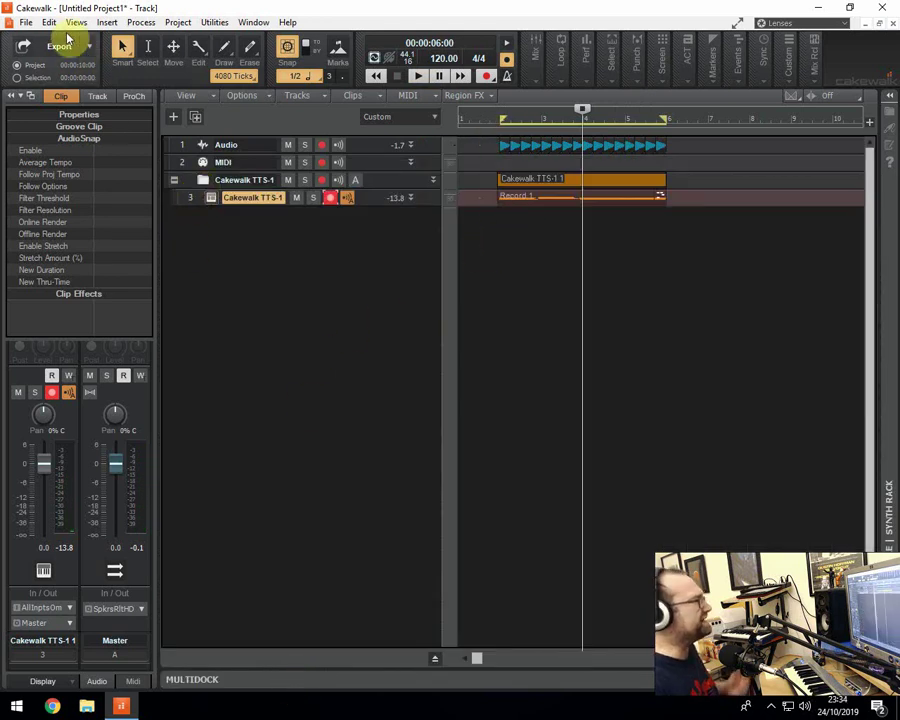
- Add a new empty audio track, Track 4
left_click(107, 23)
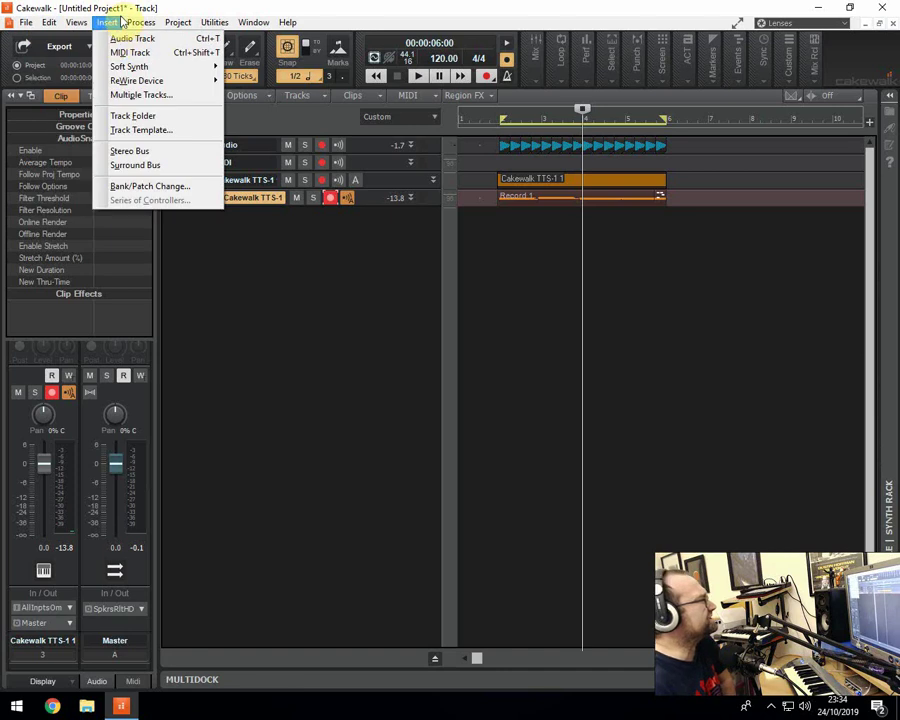
left_click(485, 165)
double_click(446, 186)
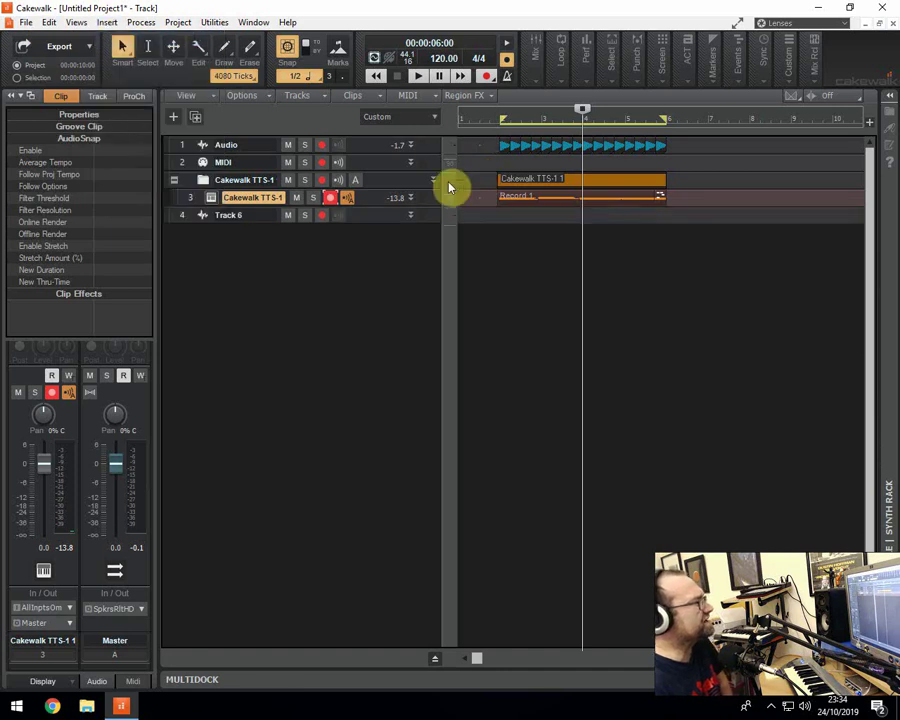
- Start an audio import and select Hhopen1 in the Roland TR909 Samples (Wavs) folder
left_click(27, 22)
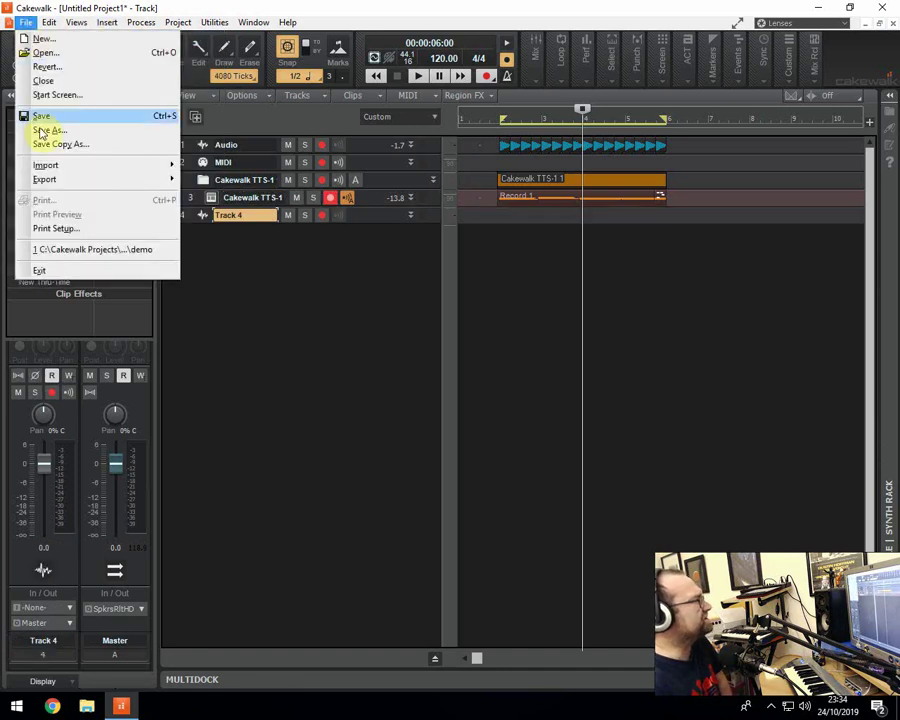
mouse_move(44, 168)
left_click(203, 166)
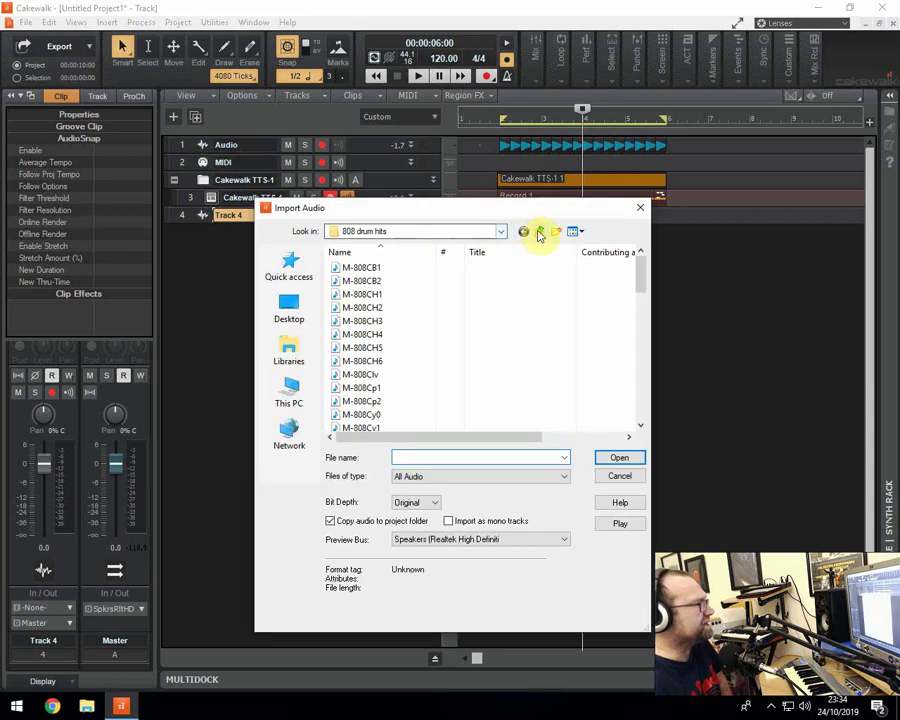
left_click(539, 233)
scroll(436, 360, "down", 5)
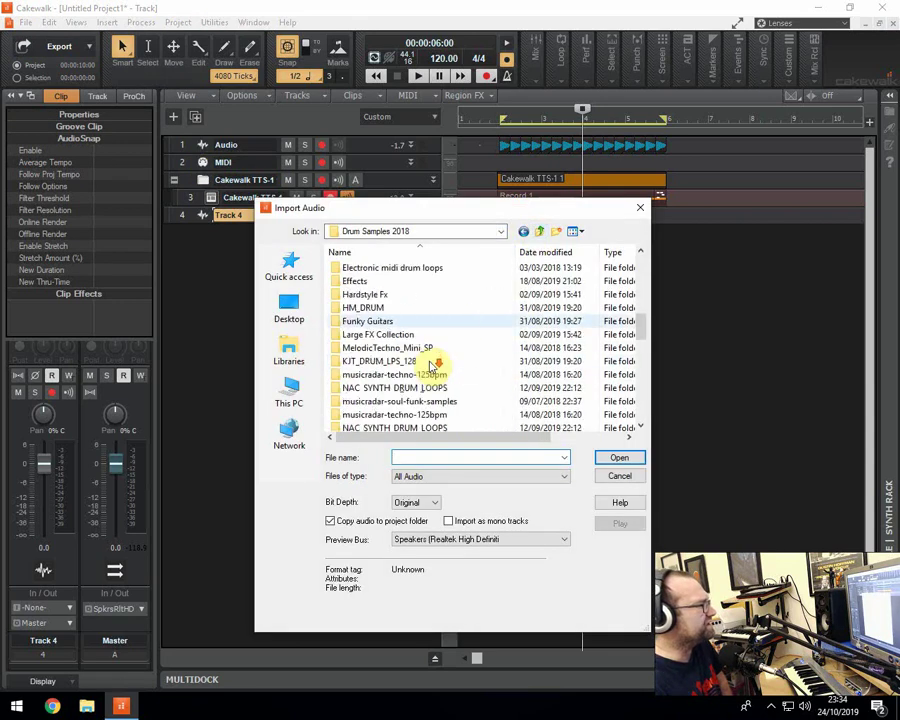
scroll(436, 366, "down", 1)
double_click(362, 402)
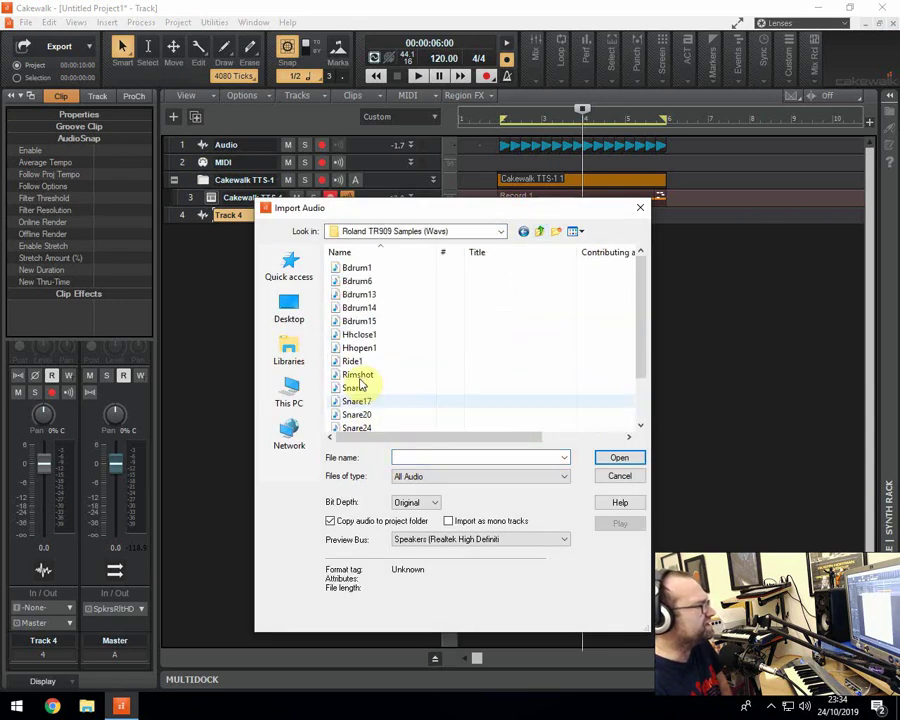
left_click(362, 347)
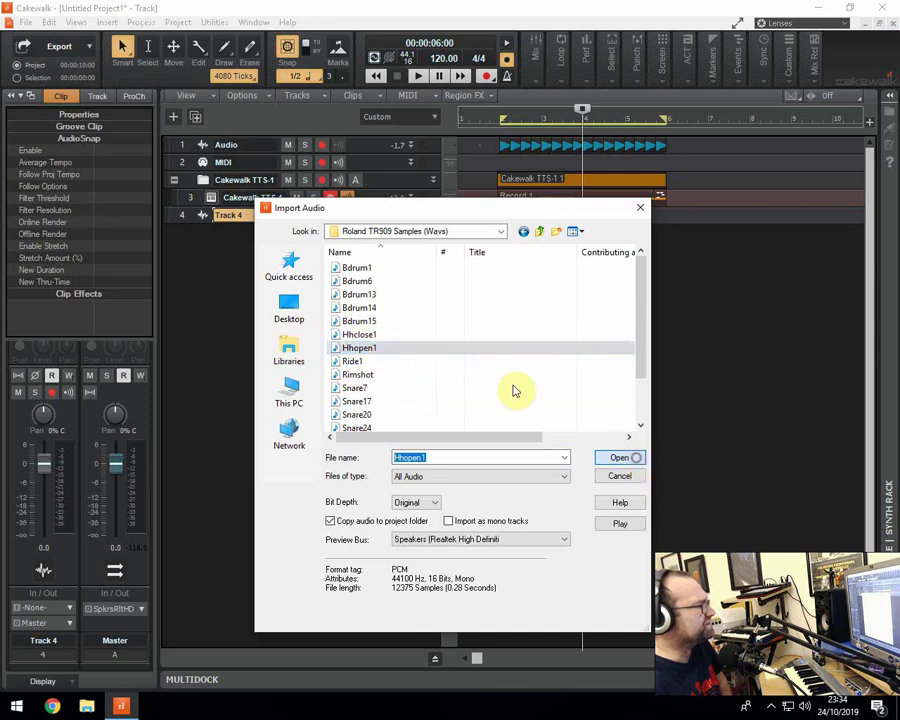
- Import the Hhopen1 sample onto Track 4 and play it back
key("Return")
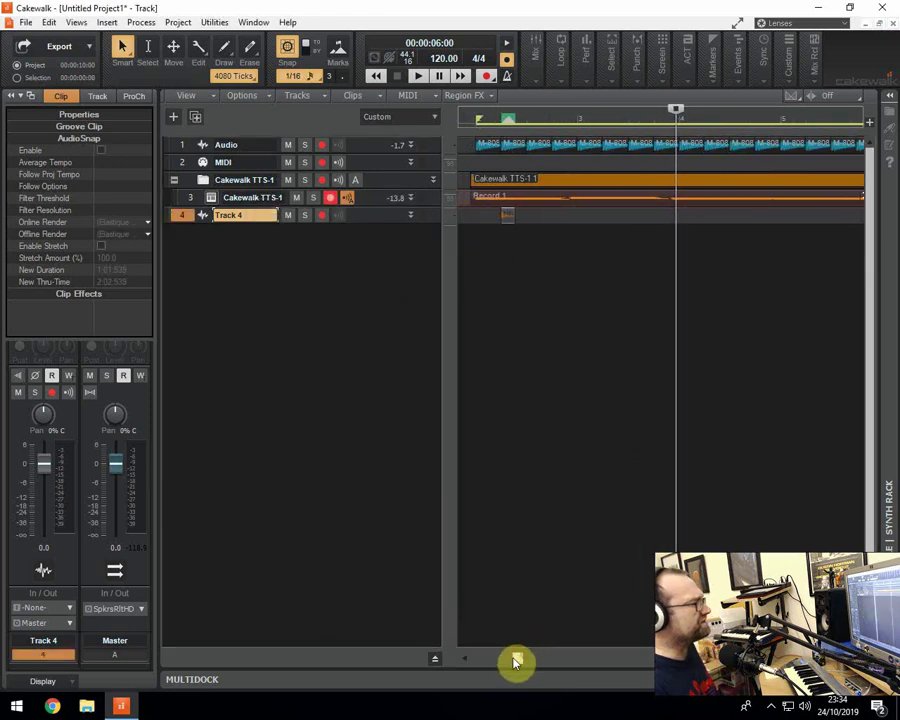
left_click_drag(516, 661, 486, 660)
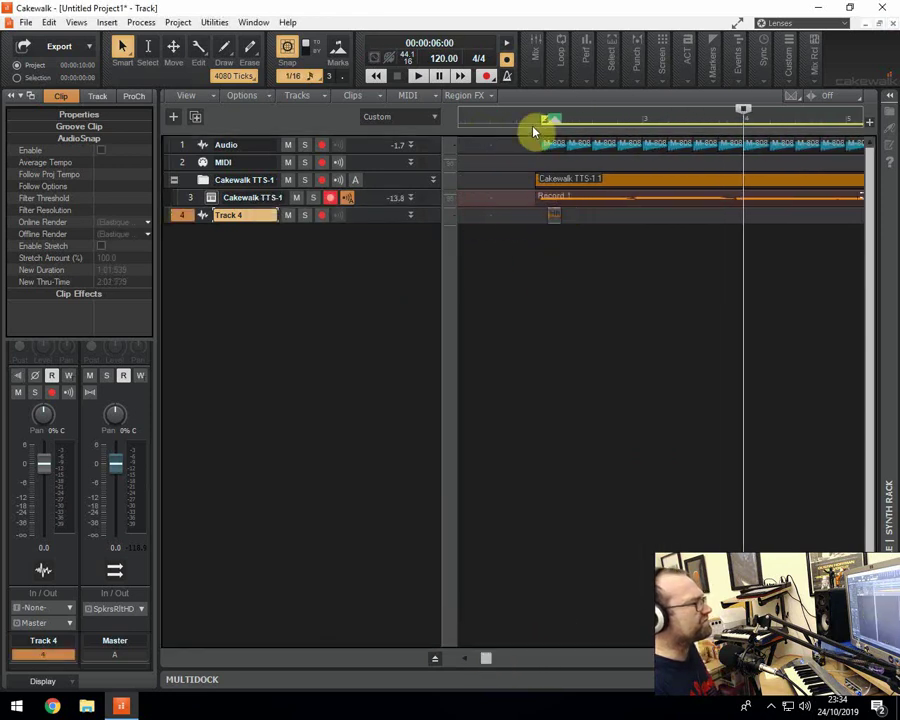
left_click(536, 122)
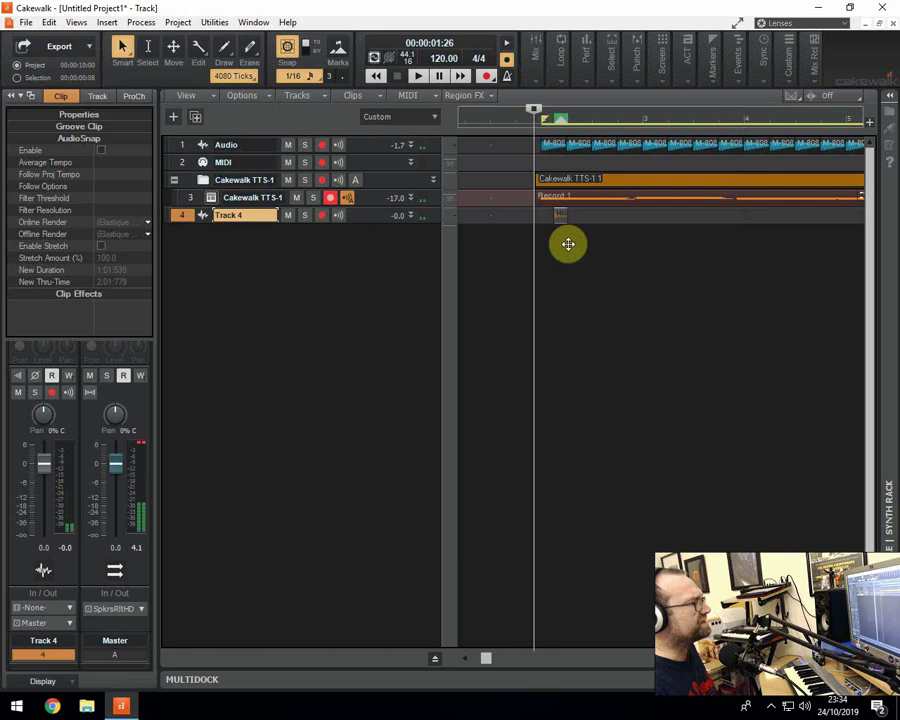
key("space")
key("space")
scroll(743, 542, "left", 2)
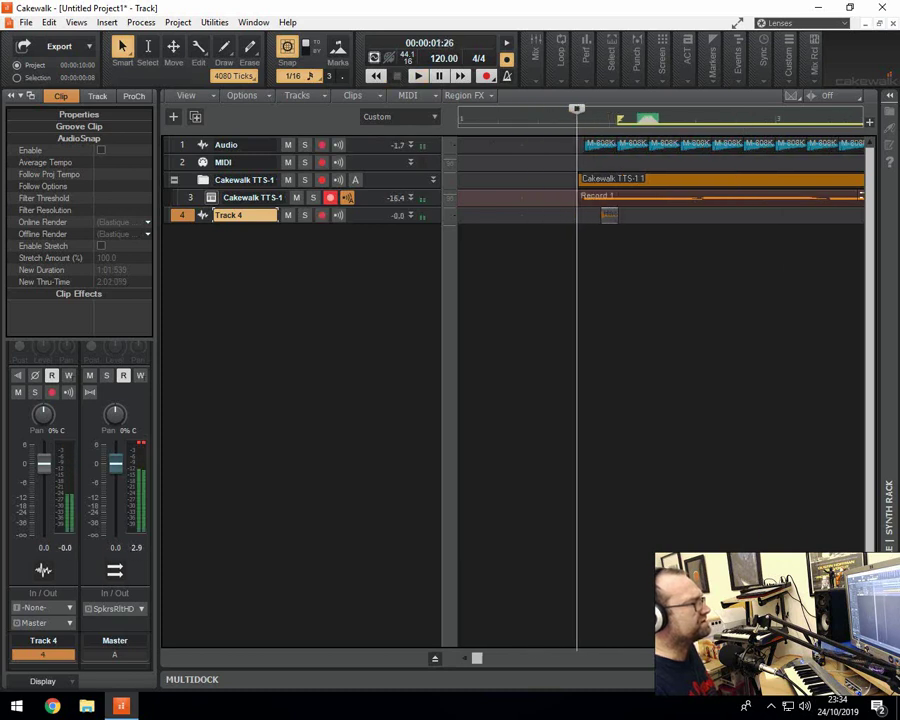
scroll(689, 207, "left", 1)
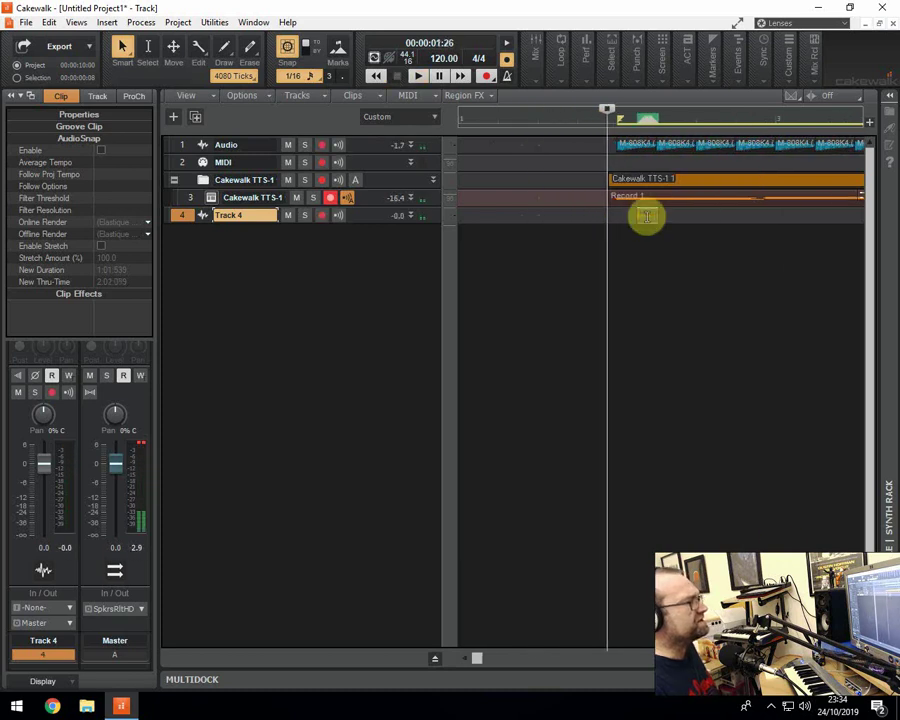
left_click(647, 215)
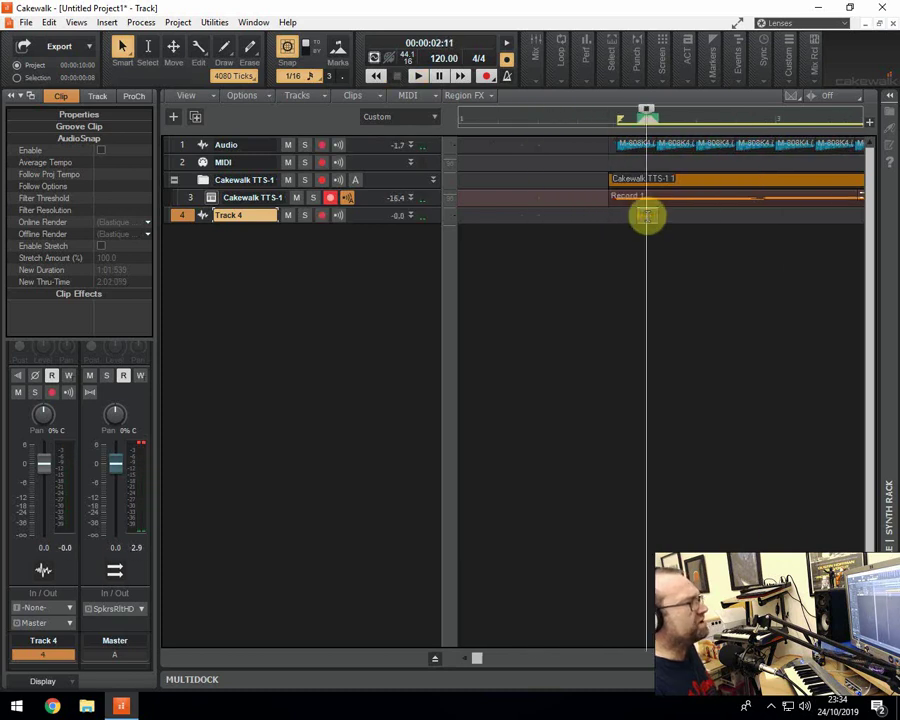
- Transpose the Track 4 clip by -3 semitones and audition it
left_click(136, 22)
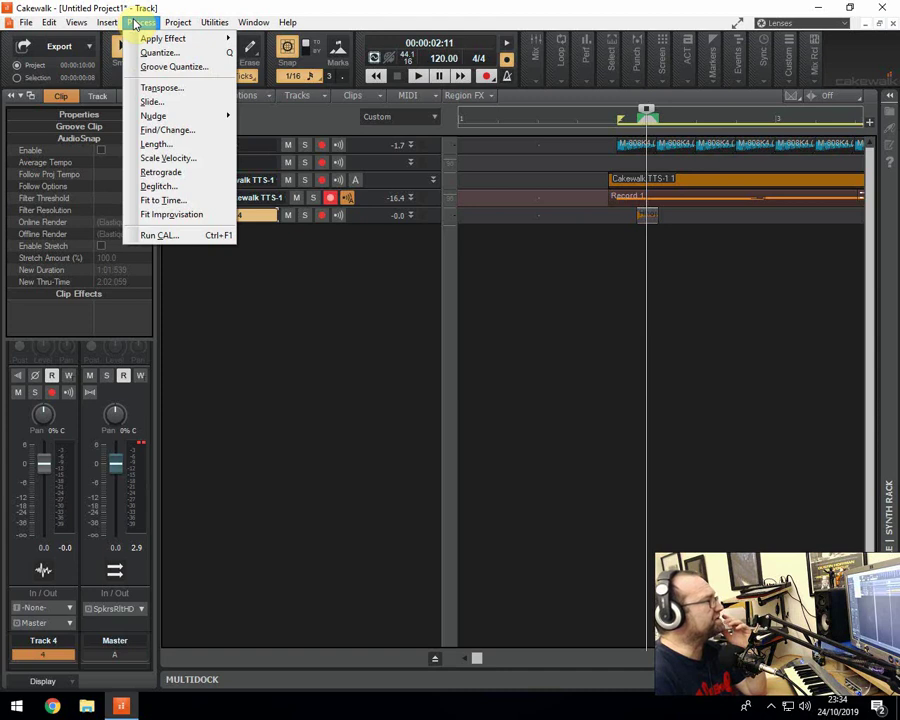
left_click(157, 87)
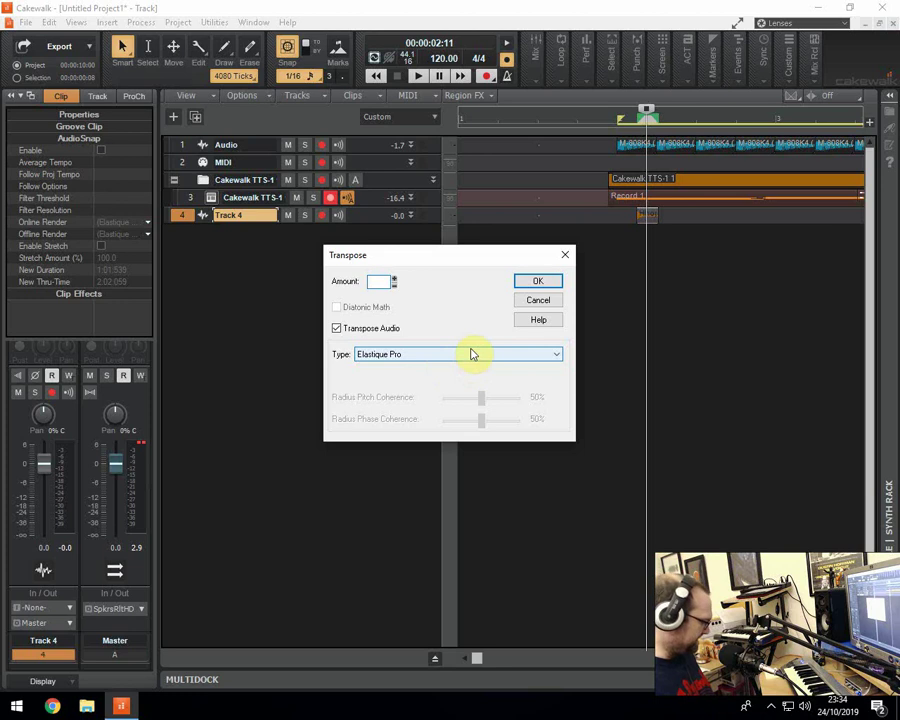
type("-3")
key("Return")
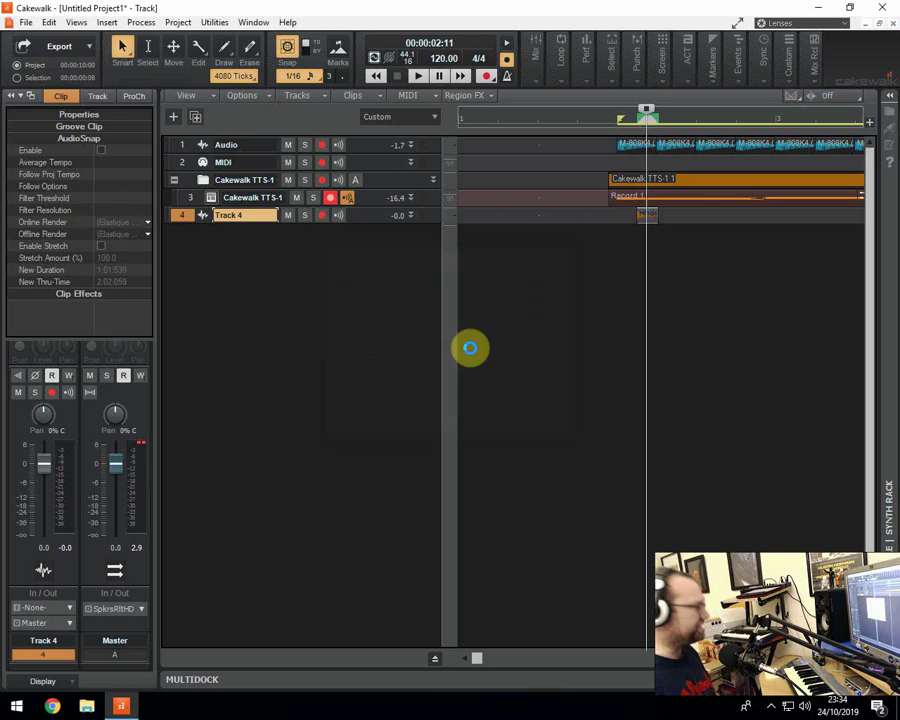
left_click(613, 121)
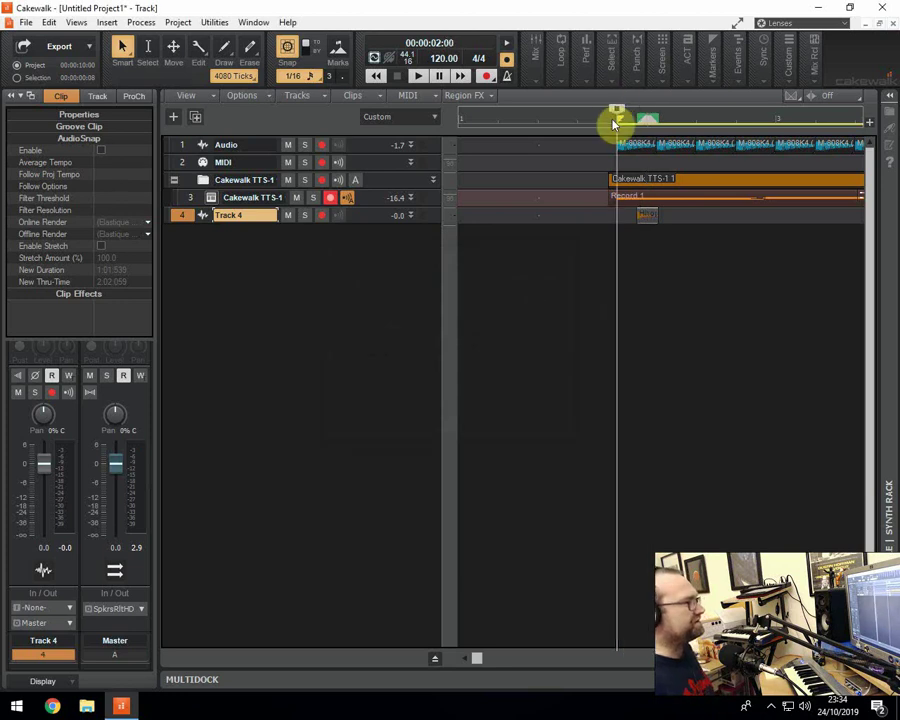
key("space")
key("space")
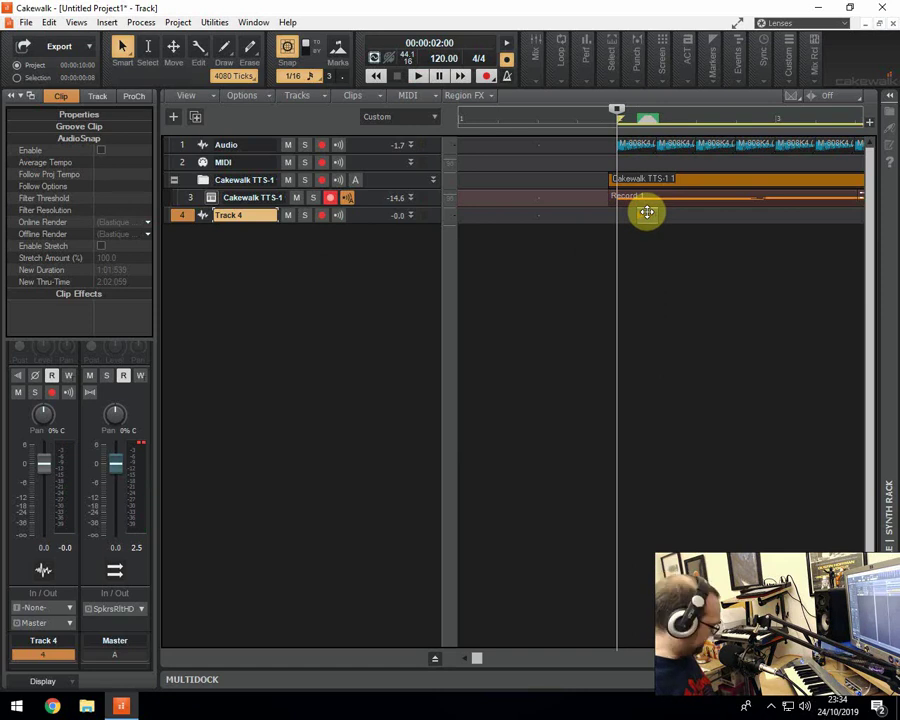
- Move the Track 4 drum clip and trim its end shorter, then audition it
left_click_drag(647, 212, 682, 220)
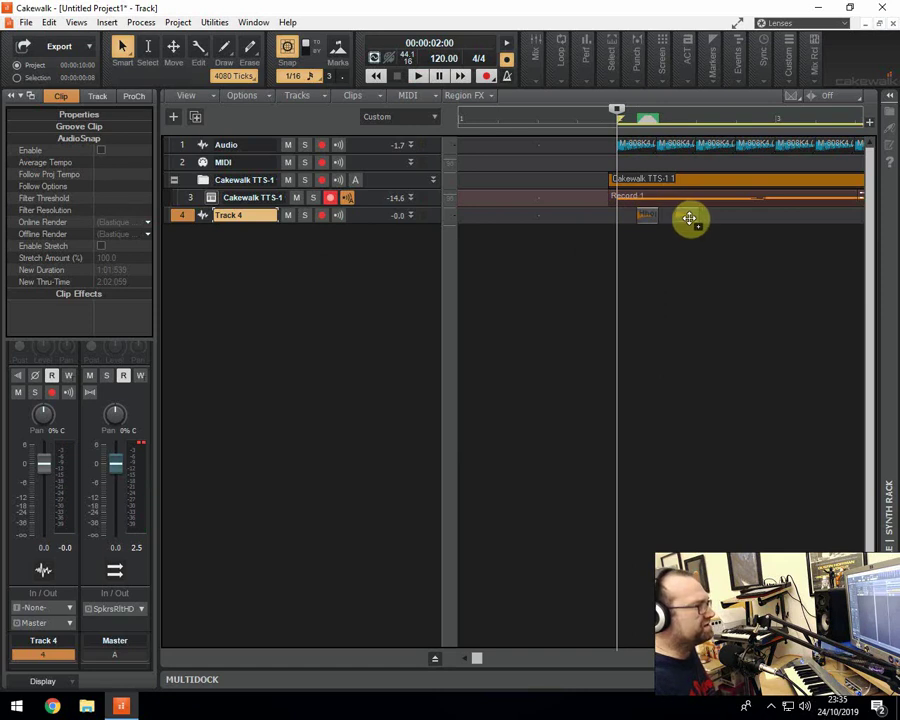
scroll(693, 216, "down", 2)
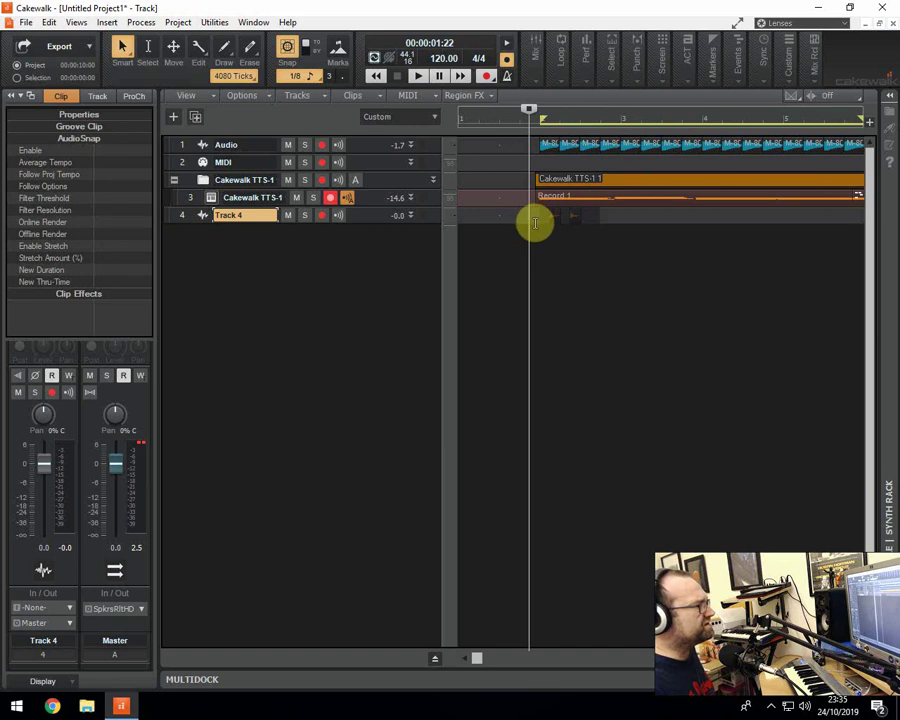
left_click(565, 217)
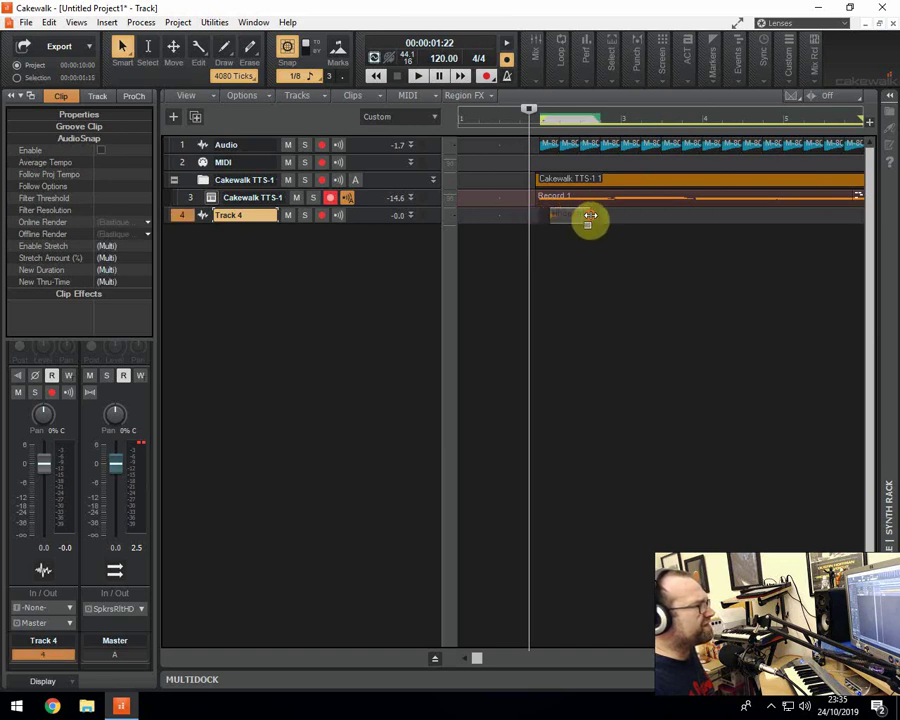
mouse_move(590, 216)
left_mouse_down()
mouse_move(578, 215)
mouse_move(597, 215)
left_mouse_up()
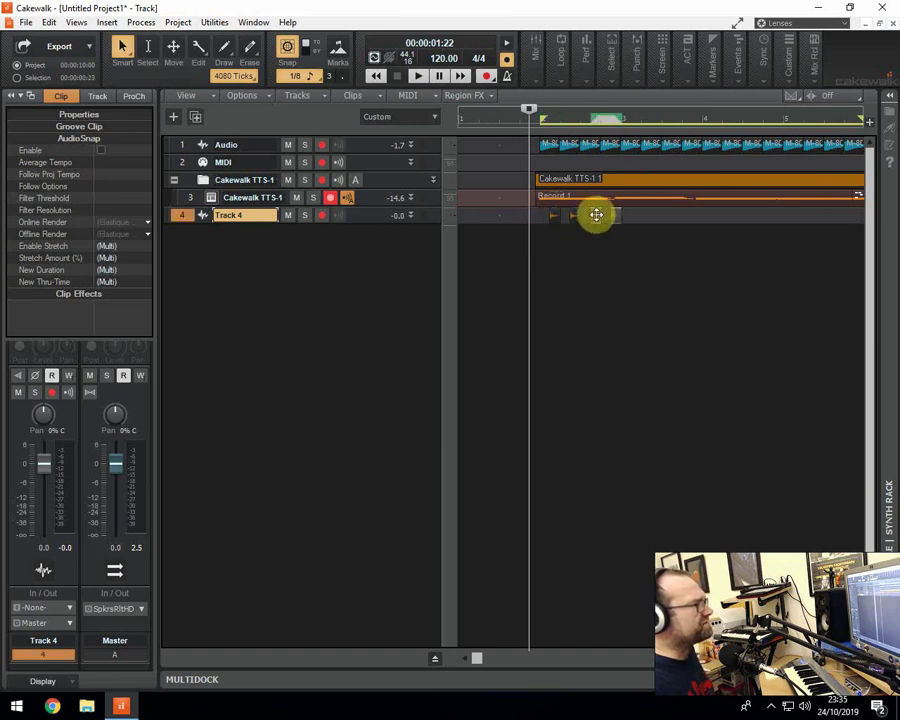
key("space")
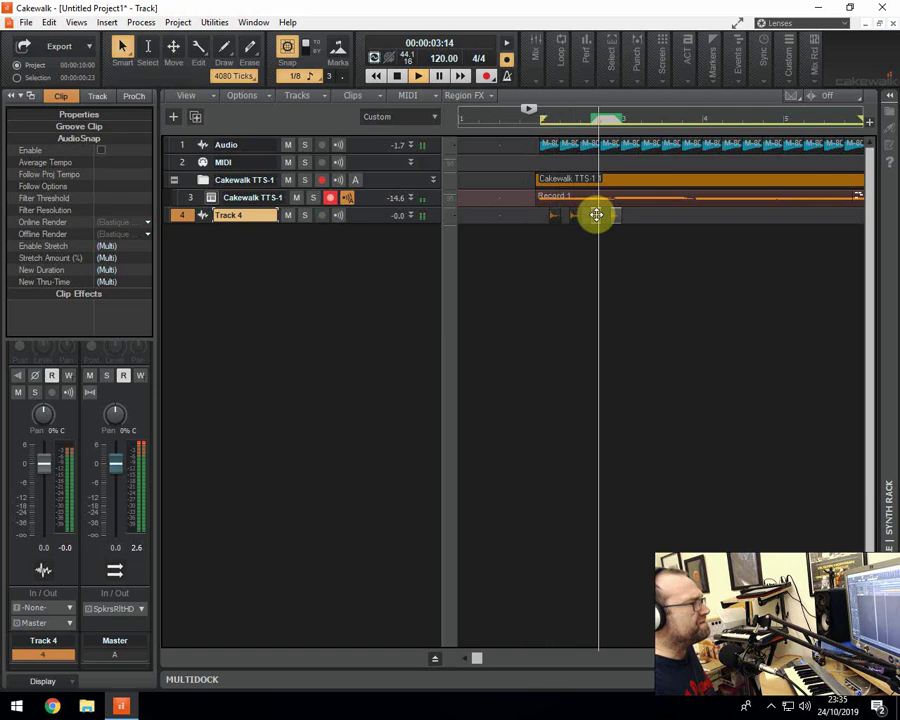
key("space")
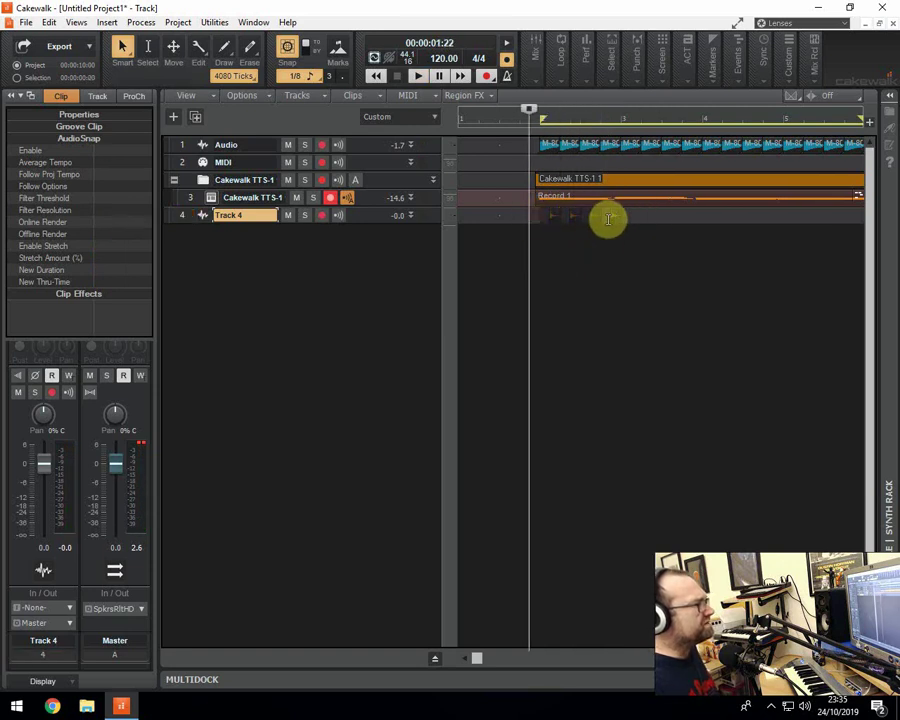
- Roll the trimmed drum clip out as a loop across bars 2 to 6 and play
left_click_drag(628, 219, 708, 215)
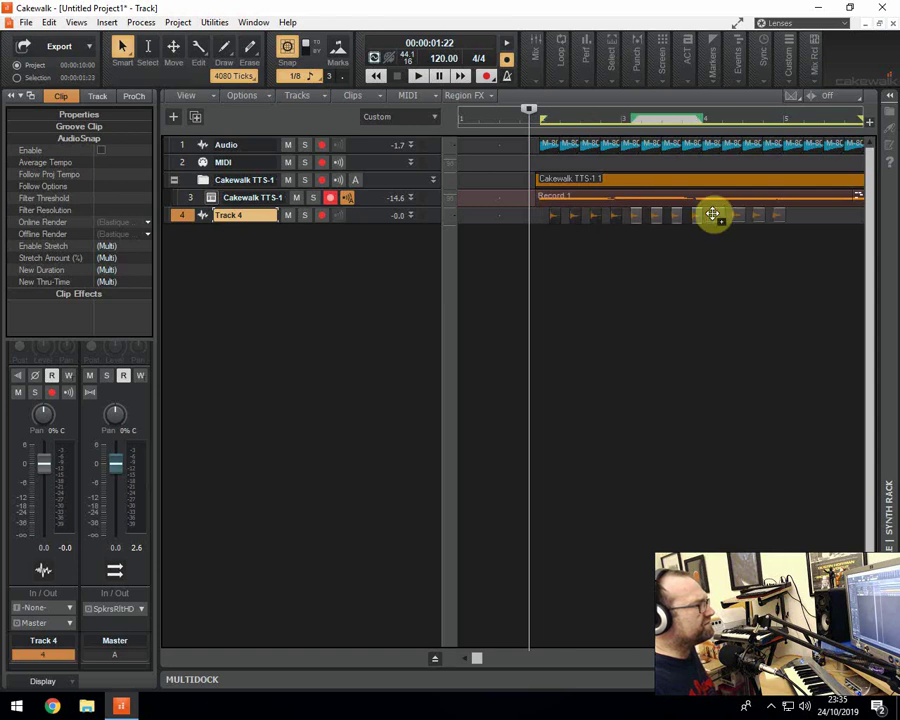
left_click_drag(480, 657, 532, 660)
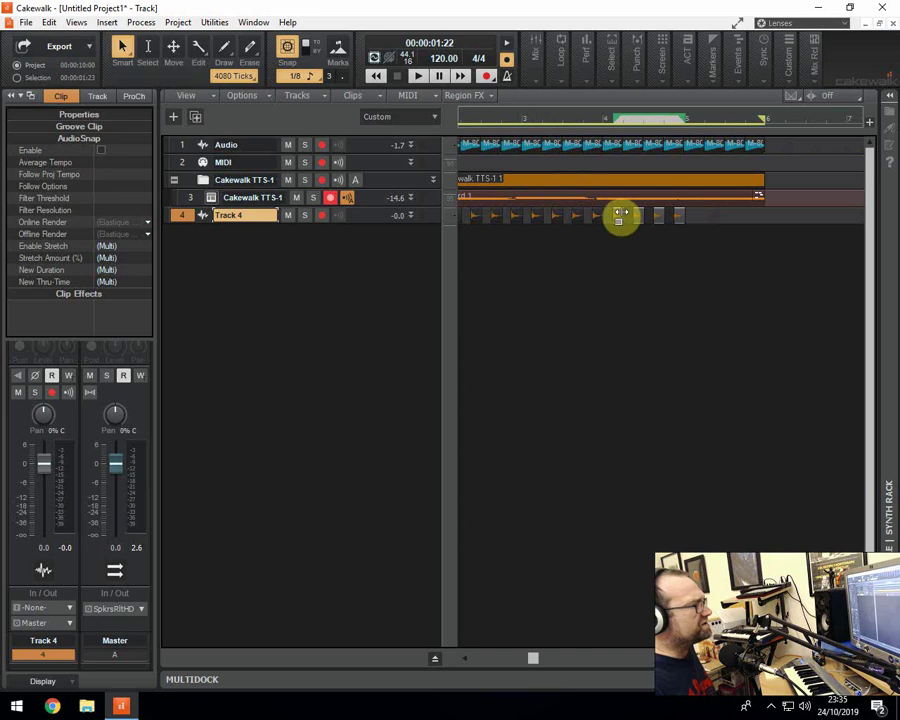
left_click_drag(621, 212, 698, 217)
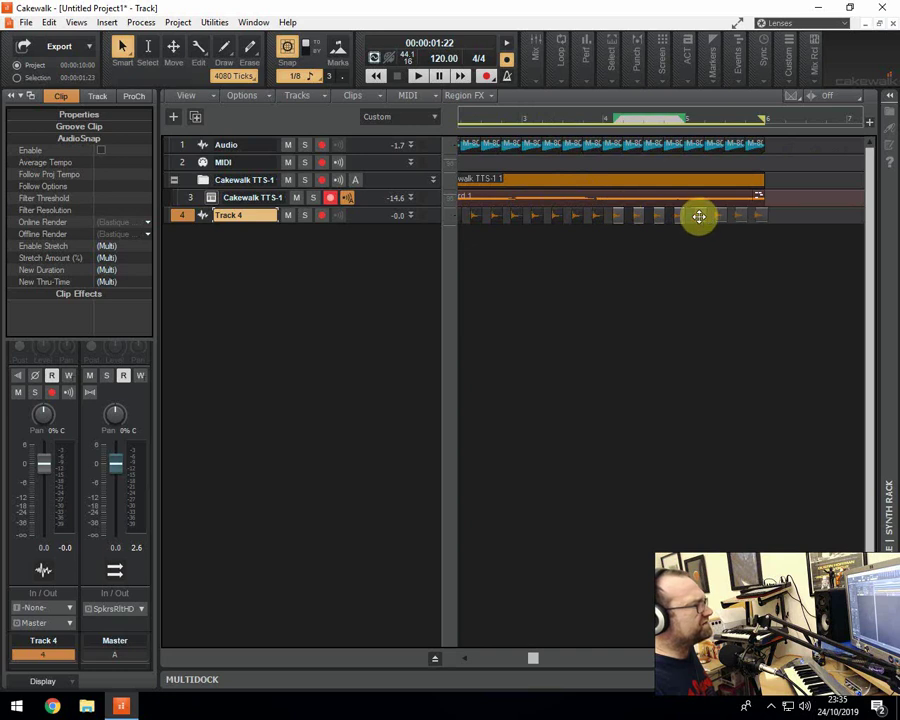
key("space")
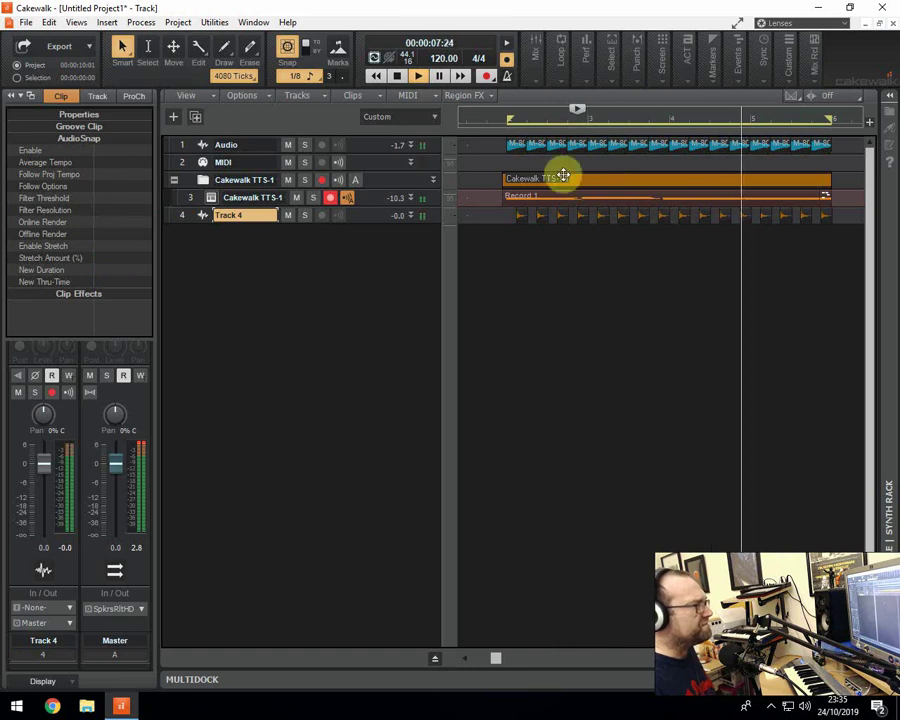
- Open and close the QuadCurve EQ from the ProChannel panel
left_click(554, 142)
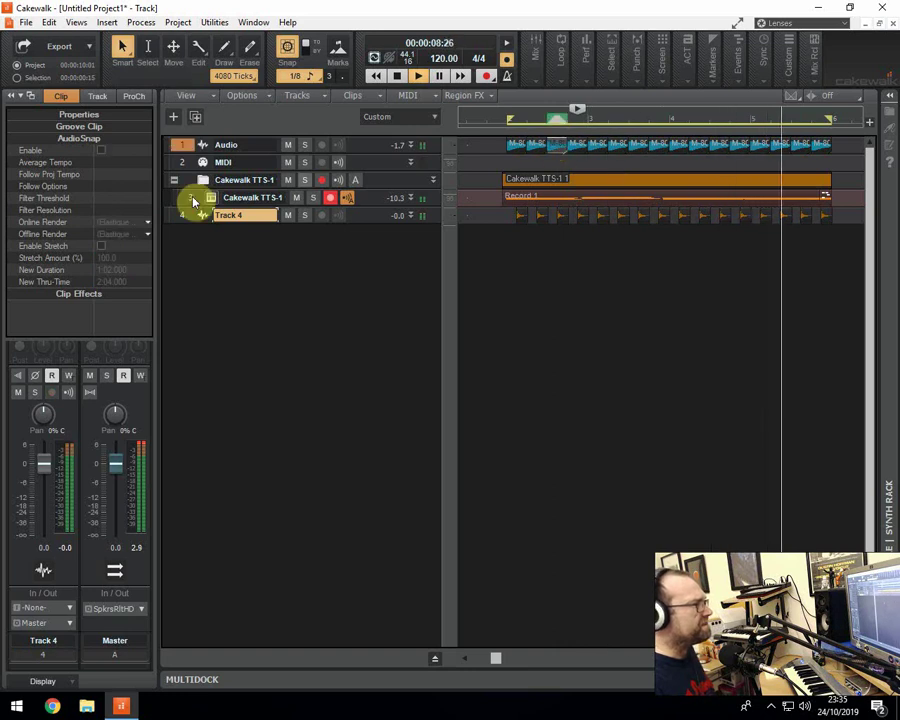
left_click(132, 95)
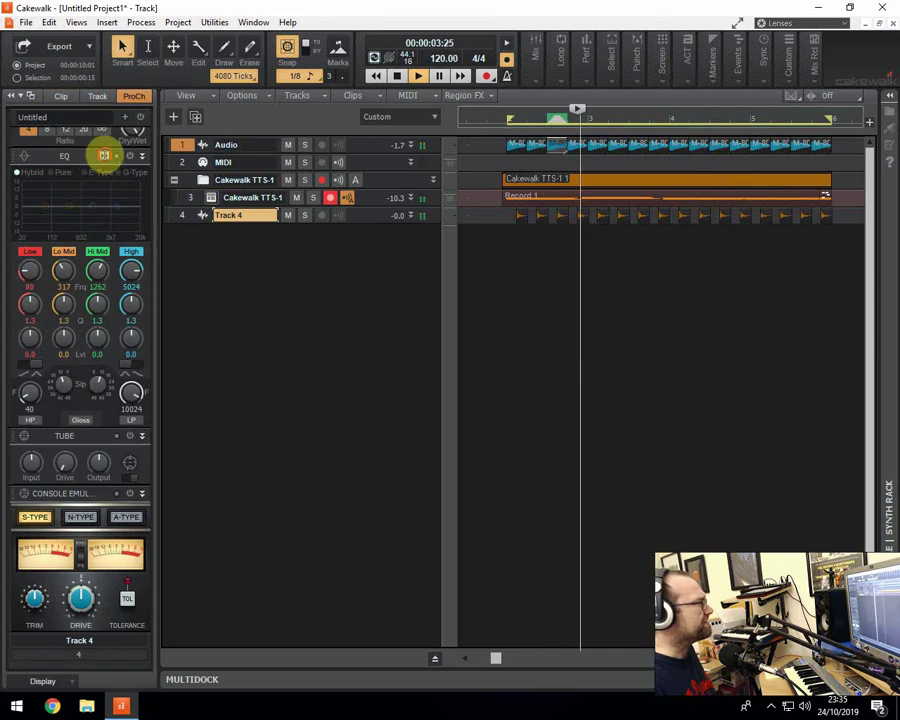
left_click(104, 155)
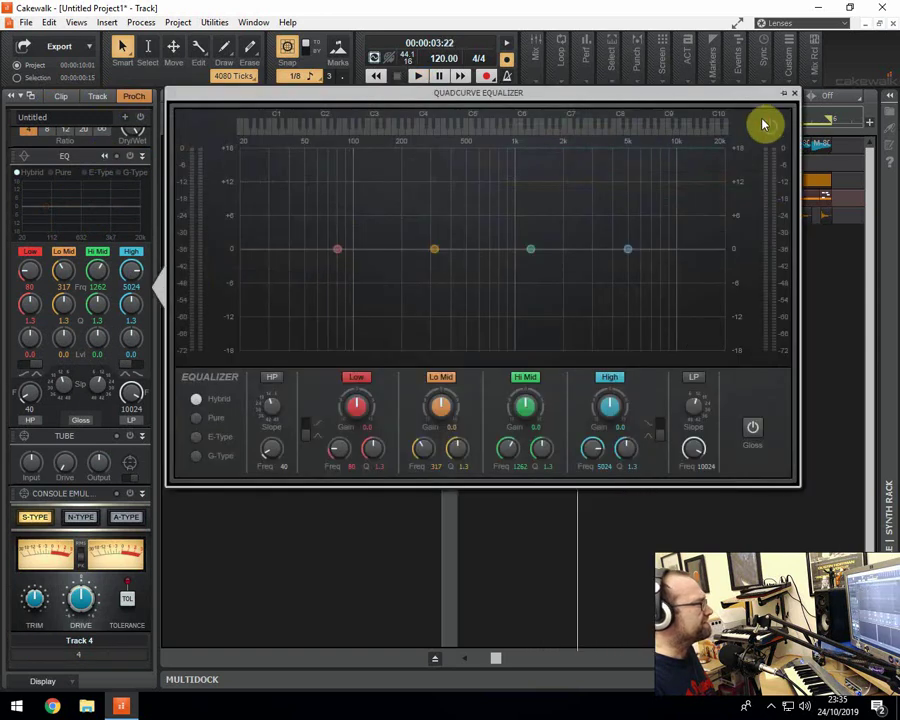
left_click(794, 93)
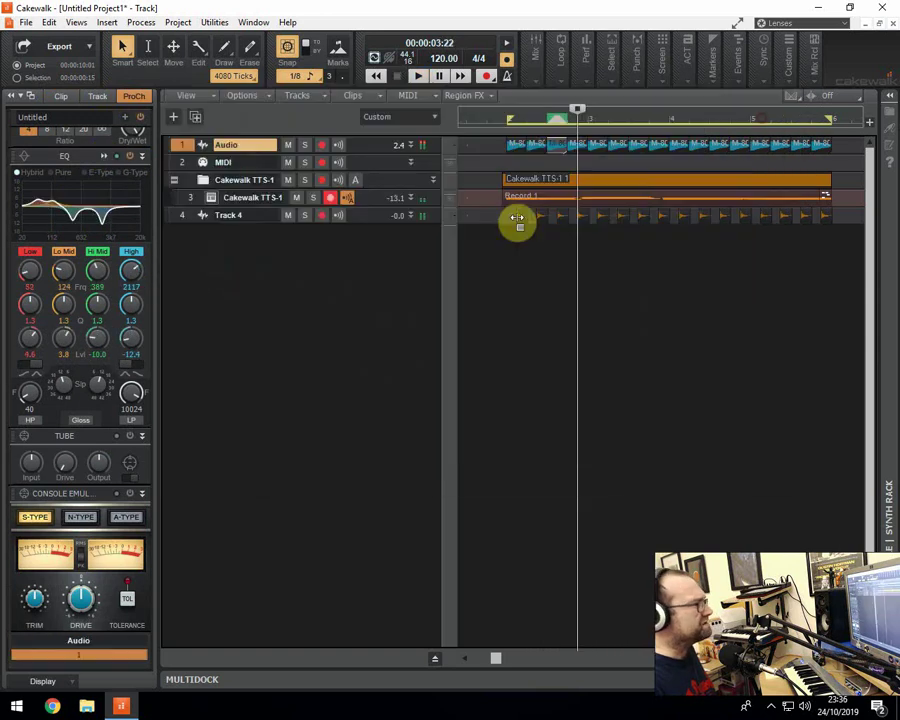
- Select Track 4 and bring up its Insert Audio FX plug-in list from the Clip FX bin
left_click(365, 217)
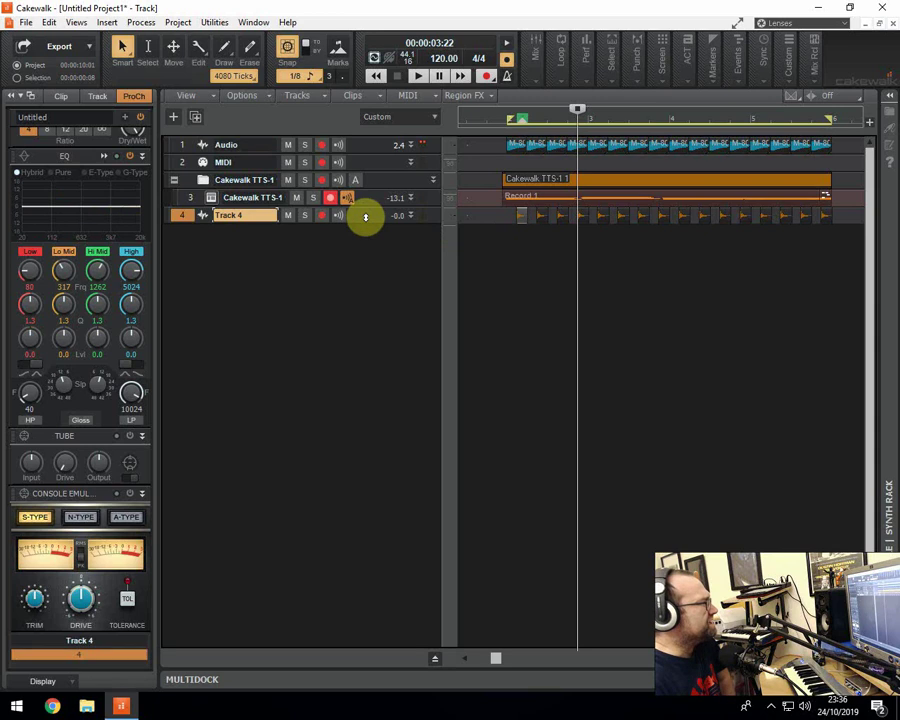
left_click(61, 96)
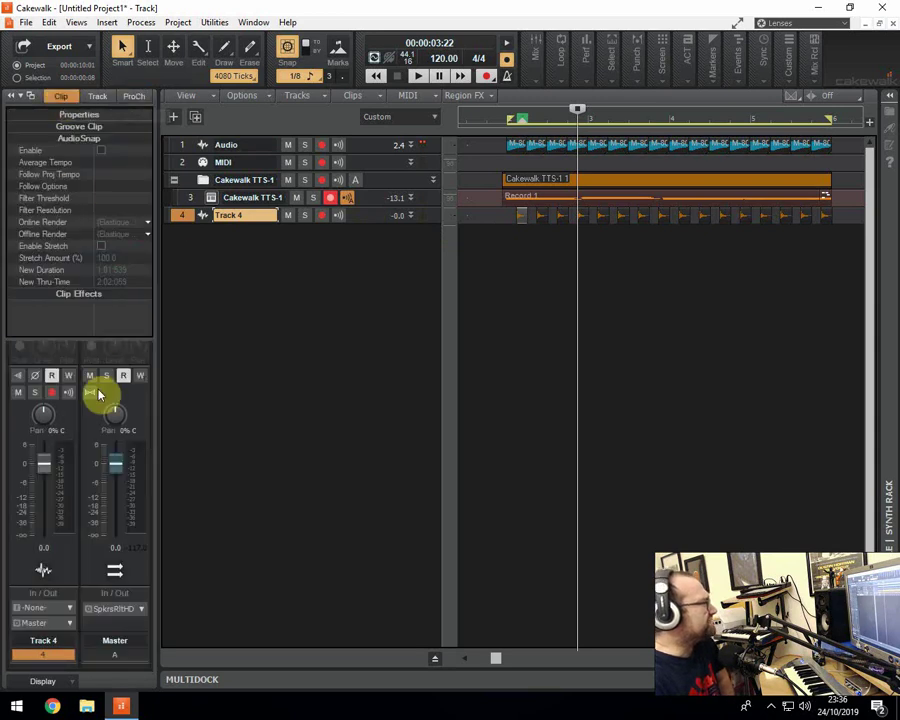
scroll(80, 456, "up", 5)
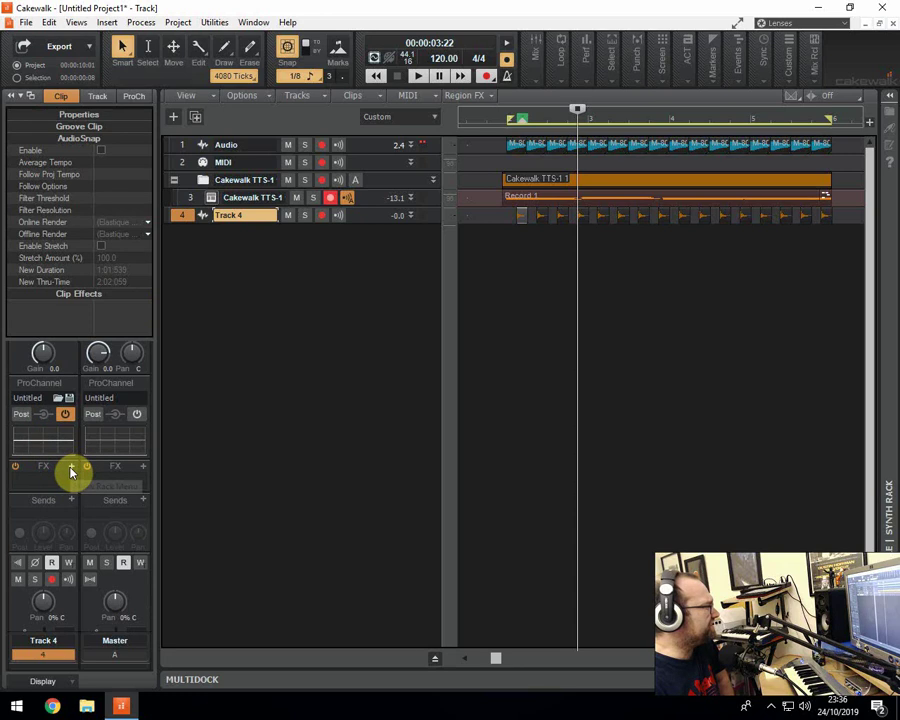
left_click(70, 466)
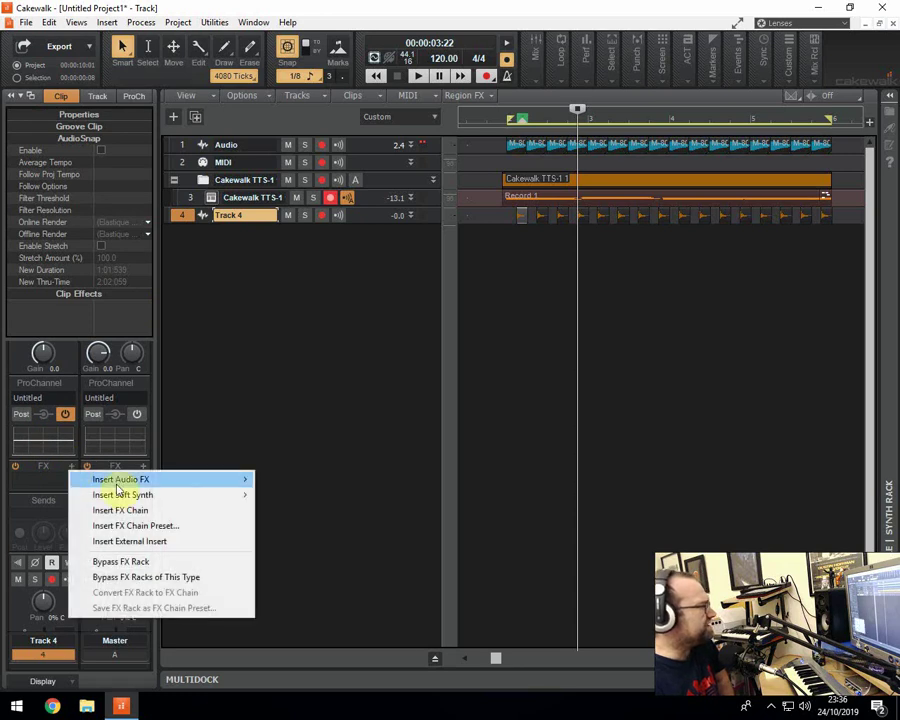
mouse_move(118, 479)
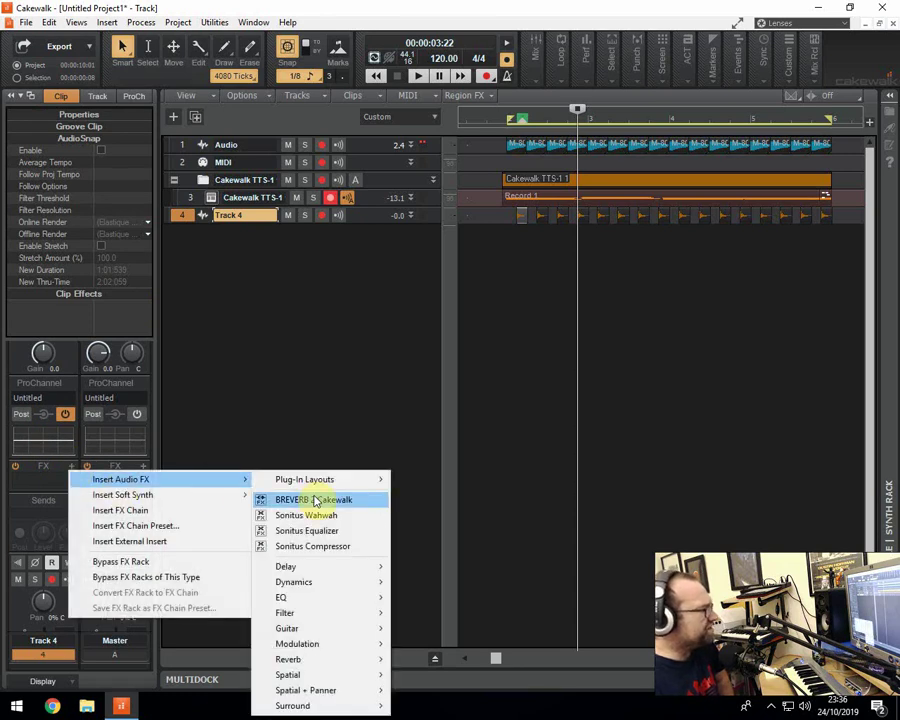
- Insert BREVERB 2 on Track 4 and raise its predelay to 294 ms
left_click(315, 500)
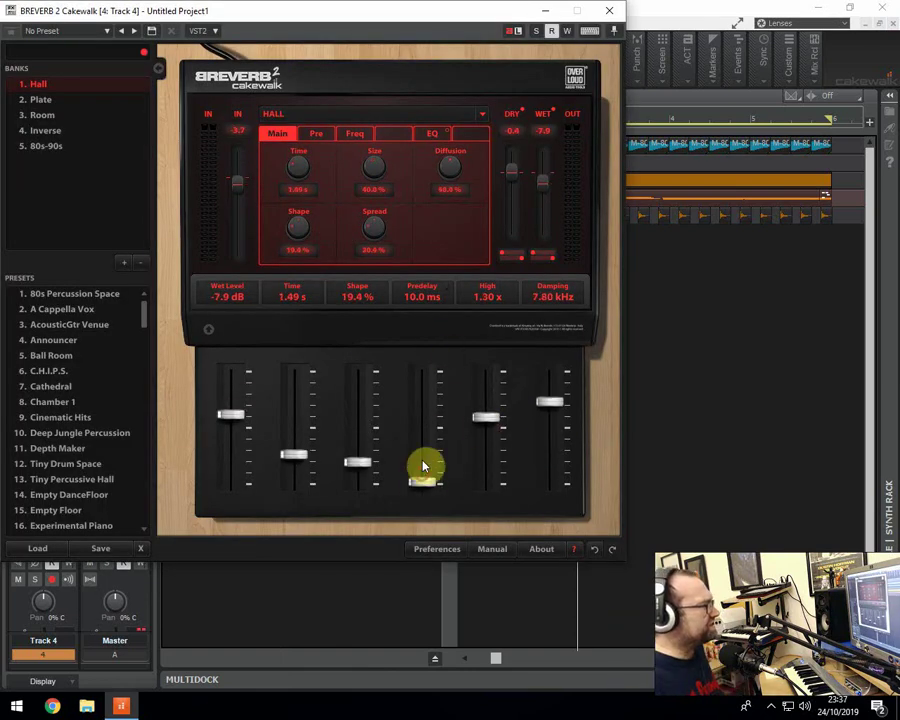
left_click_drag(424, 466, 424, 419)
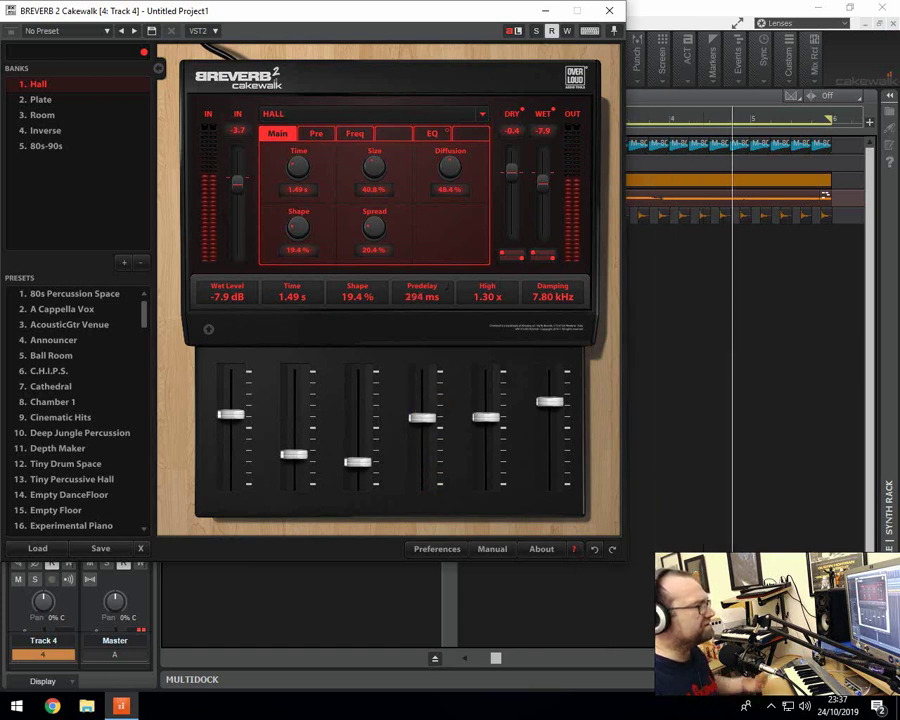
left_click(613, 11)
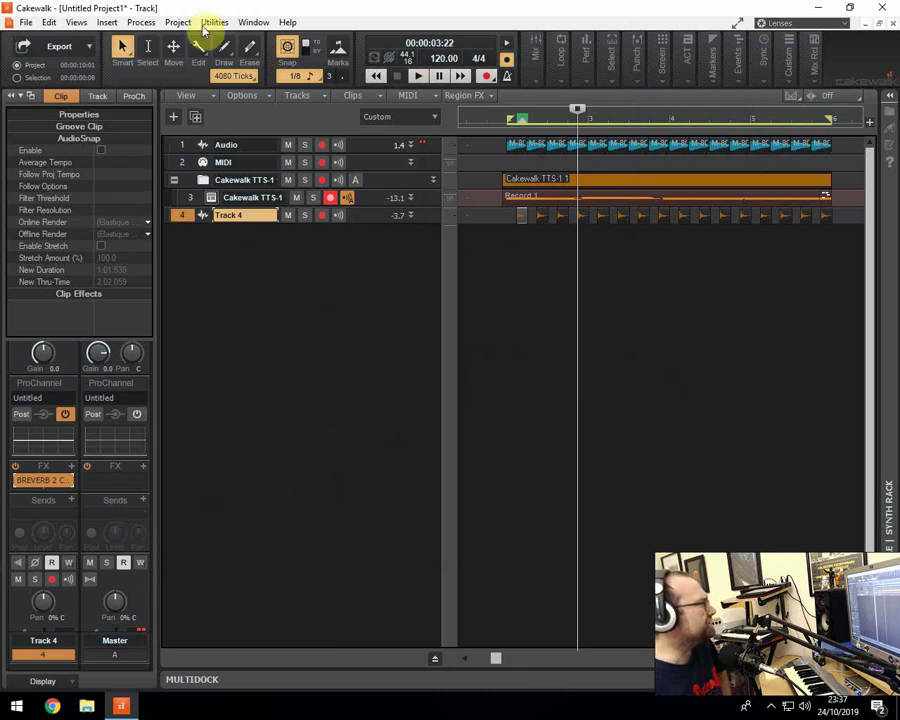
- Glance at the mixing console, stop playback, close the console, and set the Now time to 1:22
left_click(77, 22)
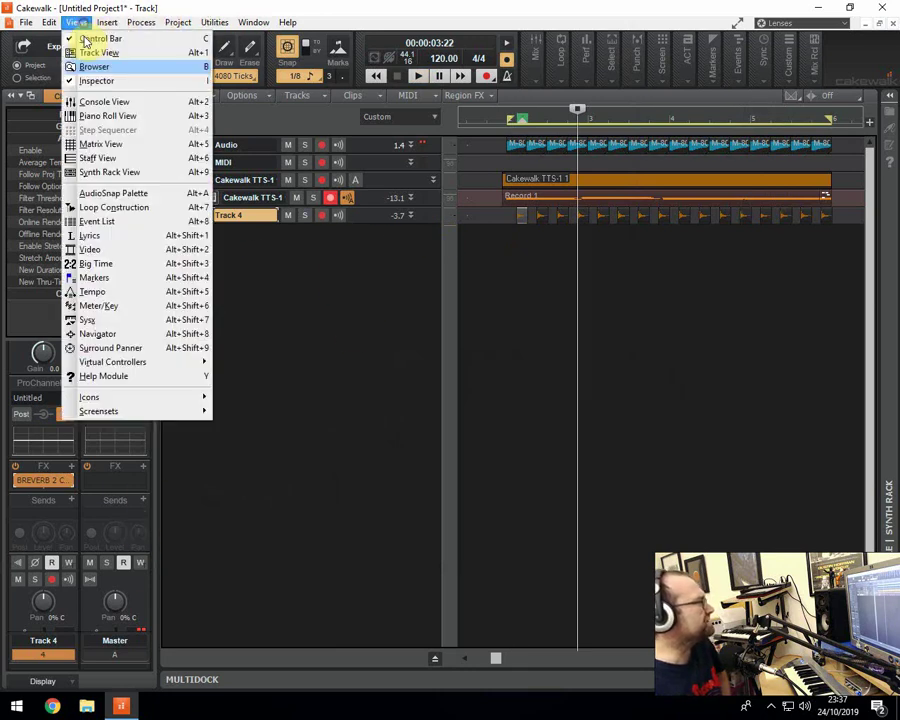
left_click(90, 102)
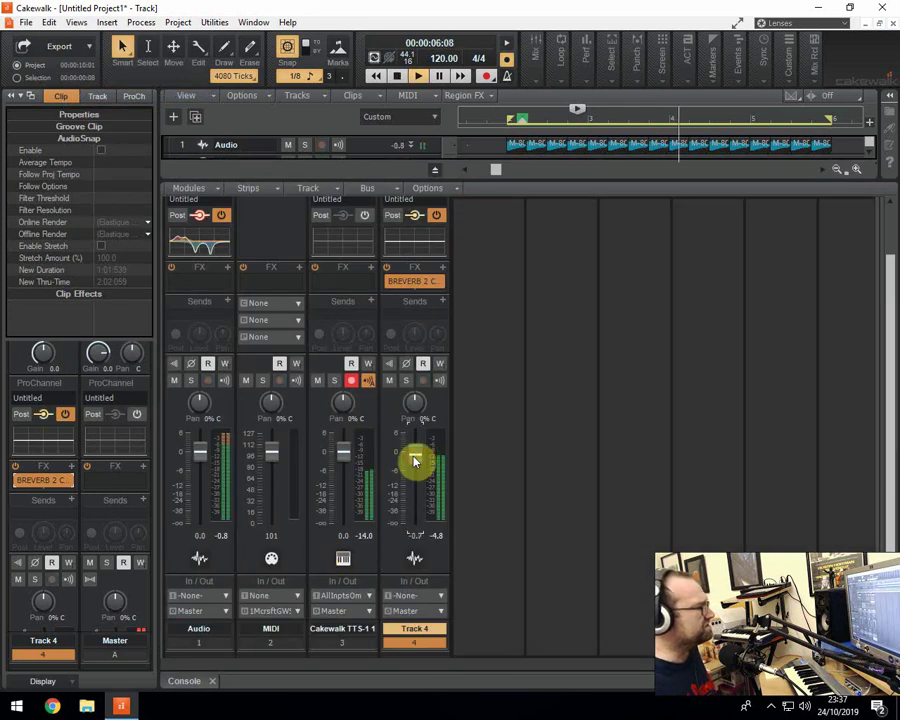
key("space")
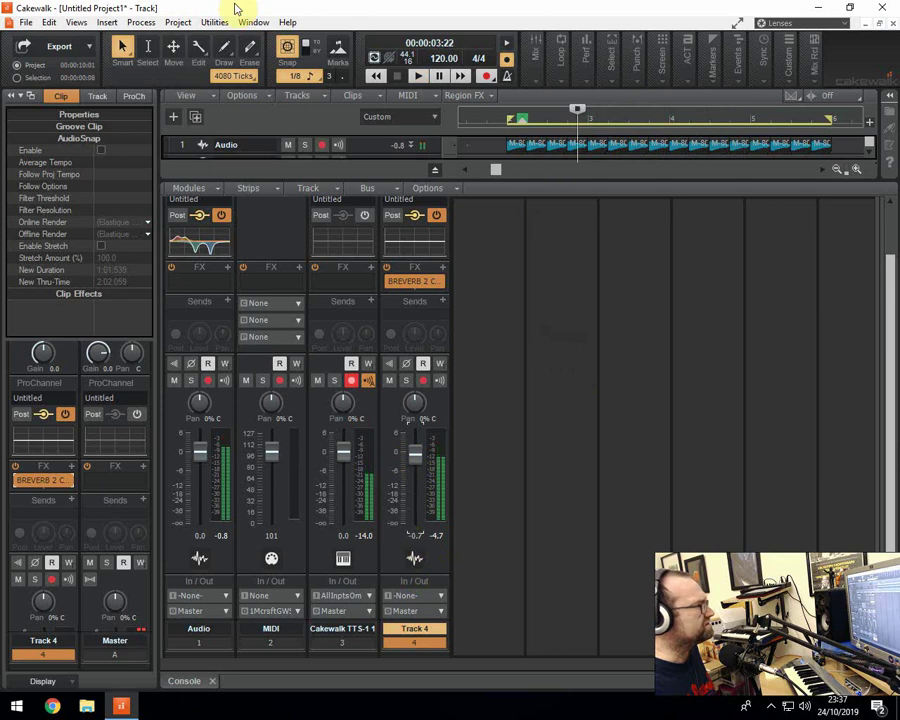
left_click(212, 681)
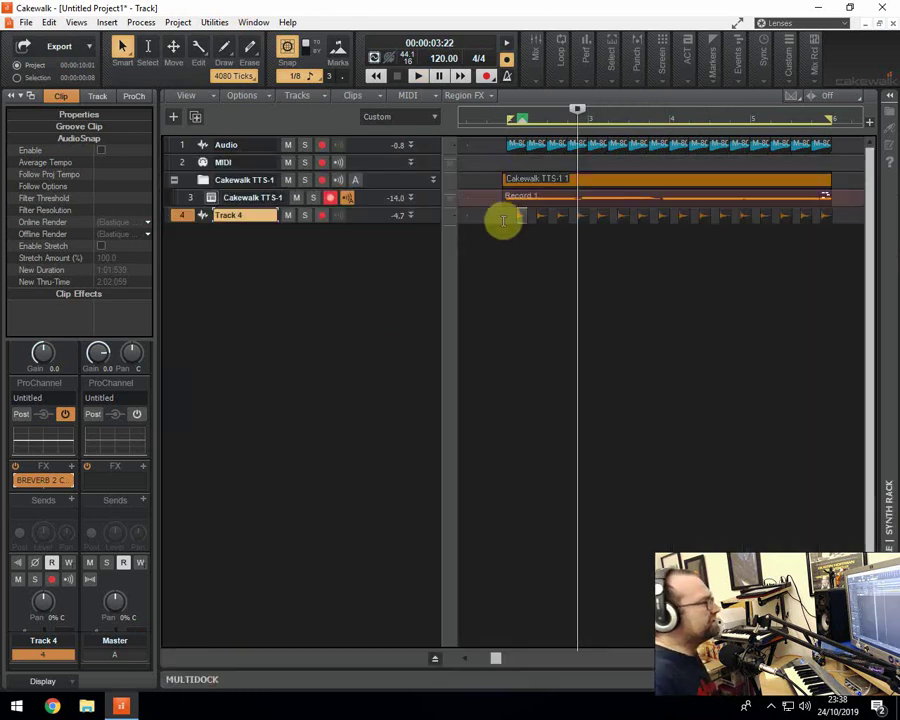
left_click(499, 245)
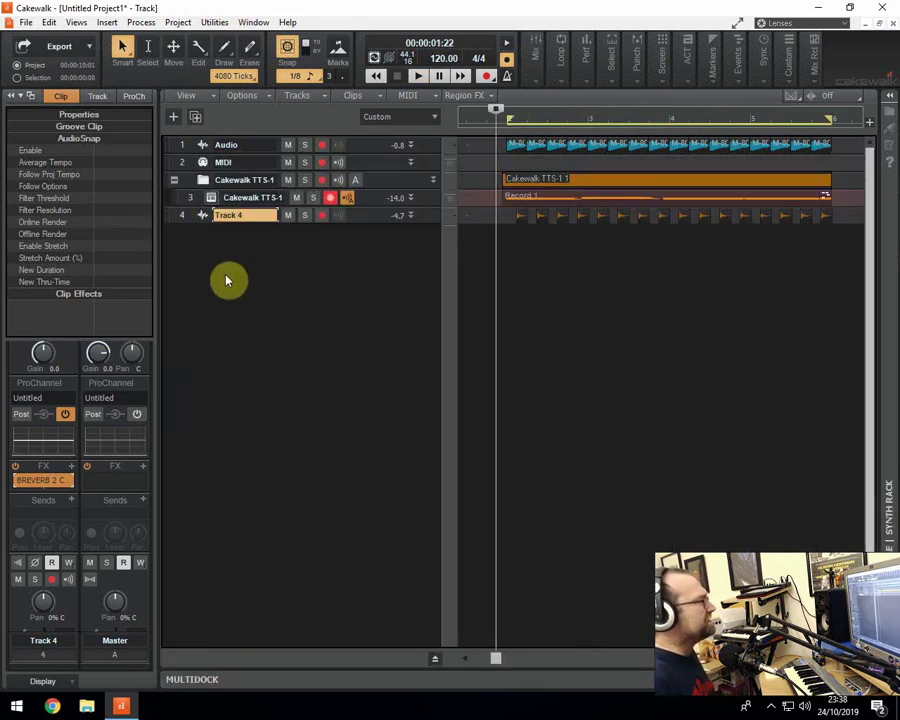
- Rename Track 4 to 'hihats' and the Audio track (track 1) to 'kick'
double_click(245, 214)
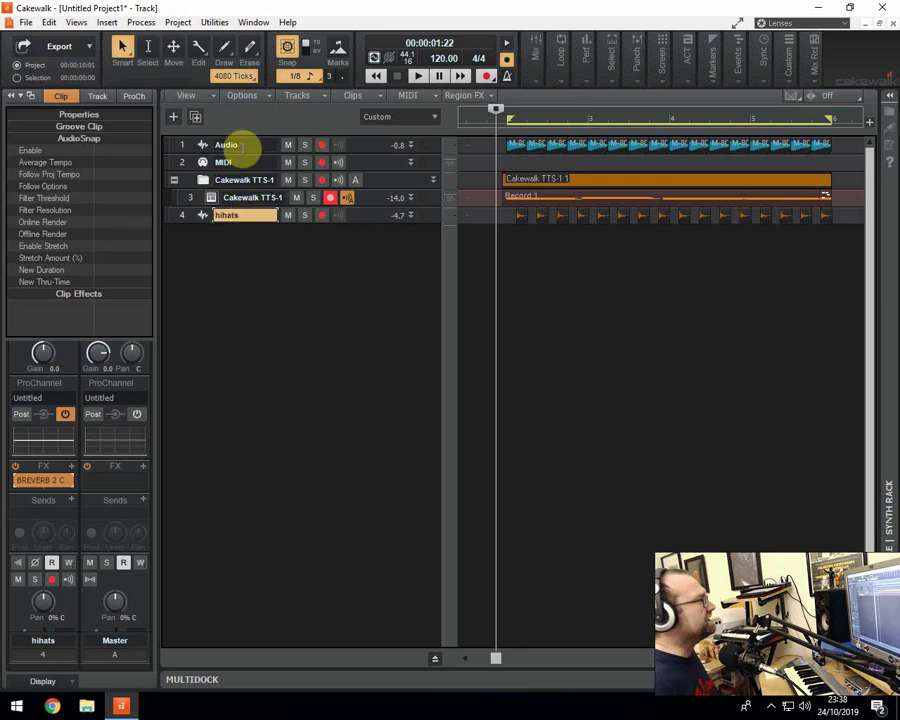
double_click(242, 145)
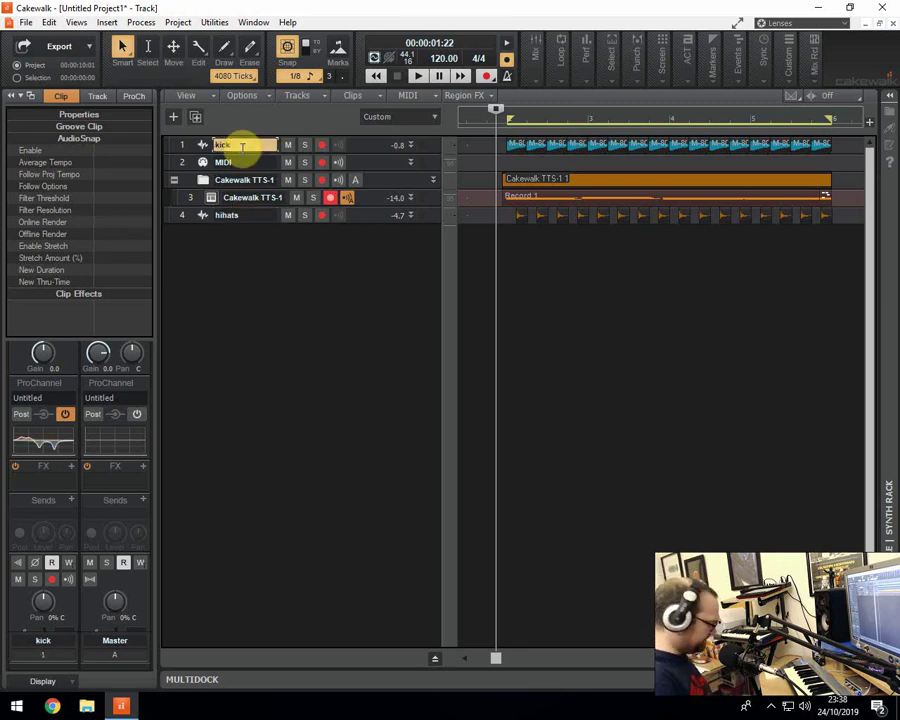
key("Return")
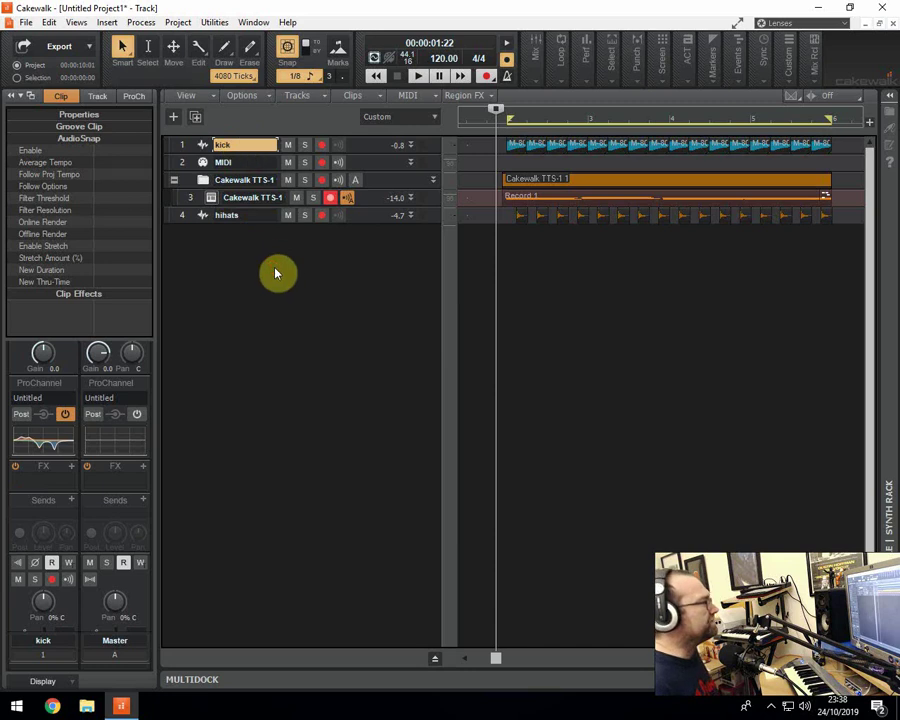
- Insert an Oxe FM Synth soft synth as a new instrument track
left_click(116, 22)
mouse_move(137, 67)
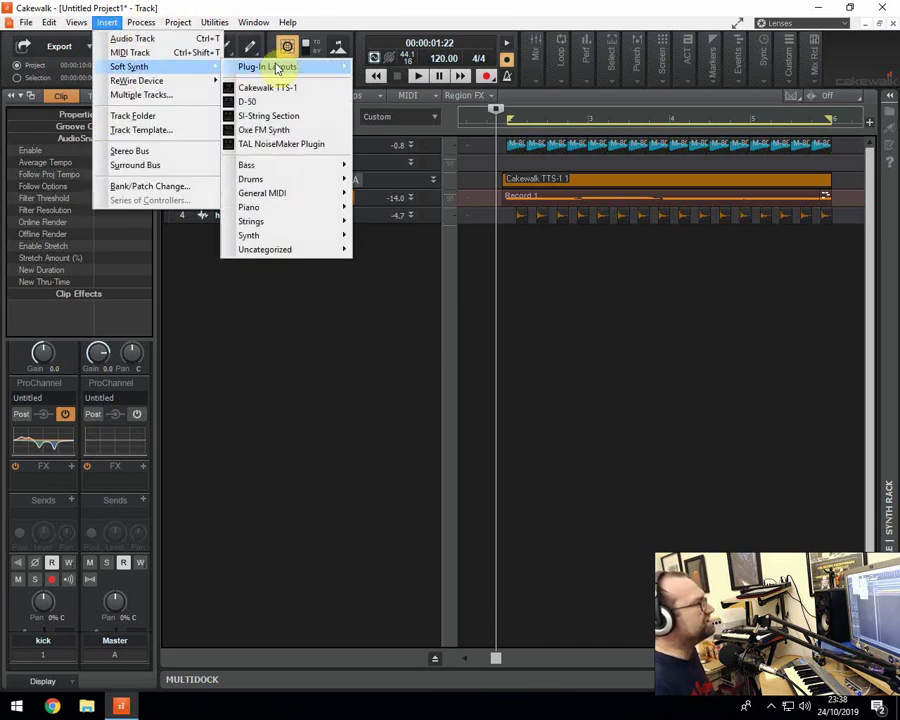
left_click(286, 131)
left_click(571, 253)
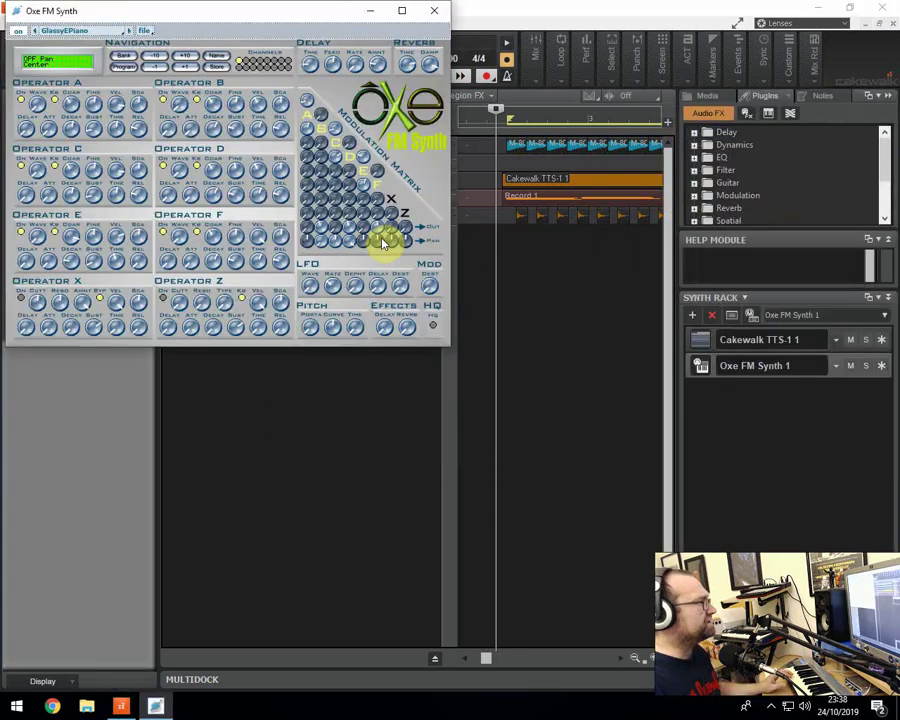
- Load the Squary Bass preset on the Oxe FM Synth and close its window
left_click(65, 30)
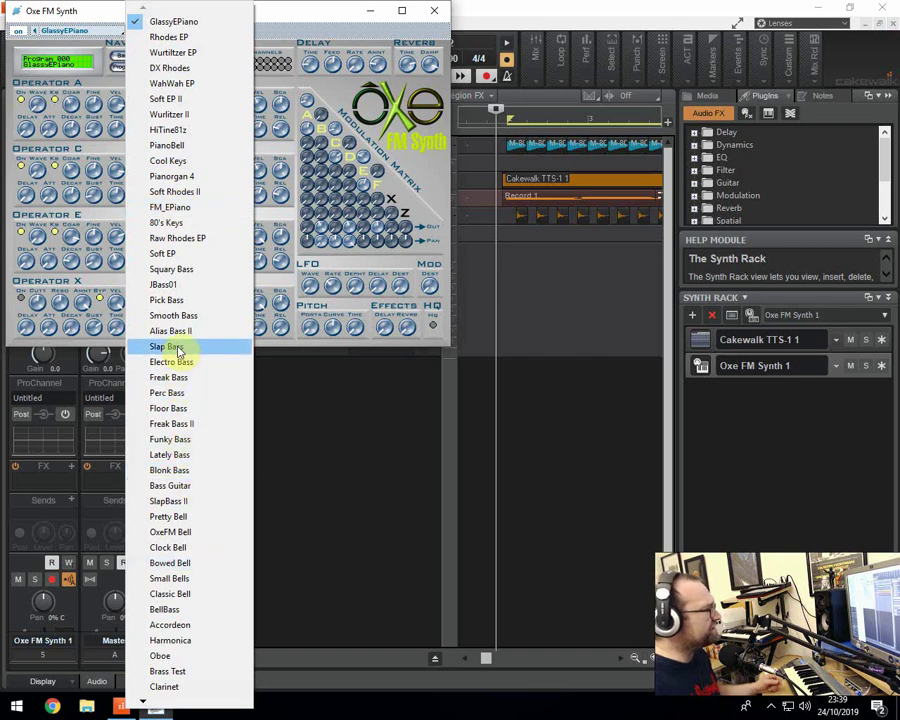
left_click(180, 268)
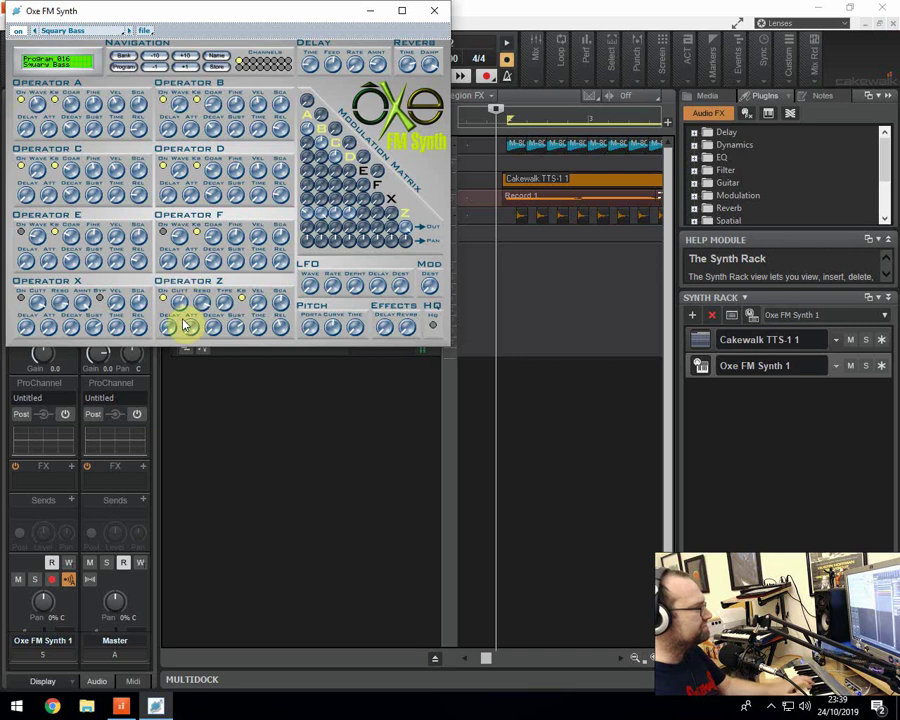
left_click(432, 12)
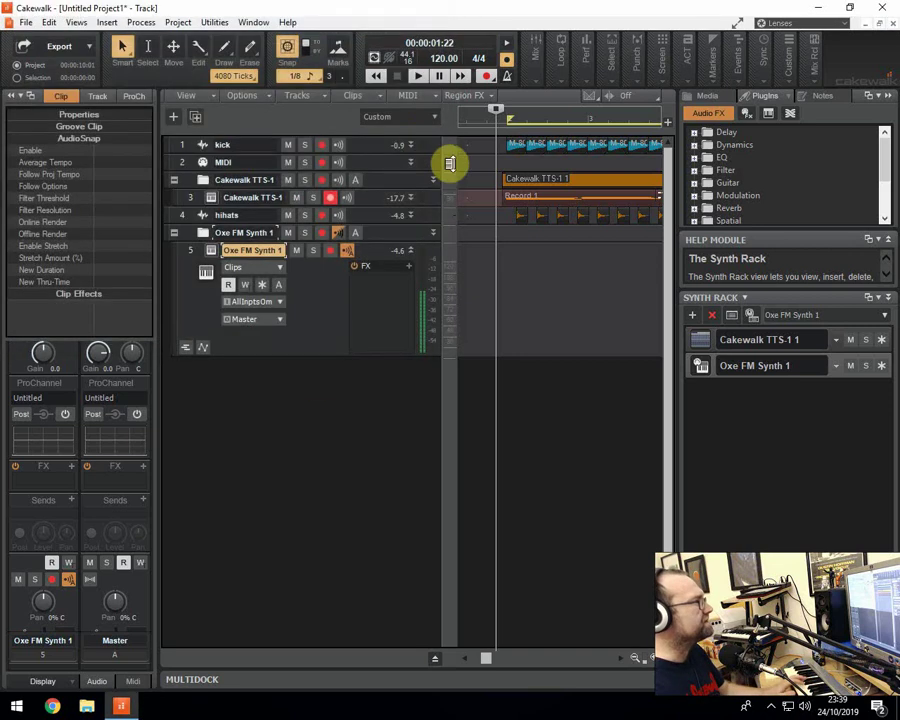
- Collapse the Browser, stop playback and rewind the Now time to the start
left_click(884, 95)
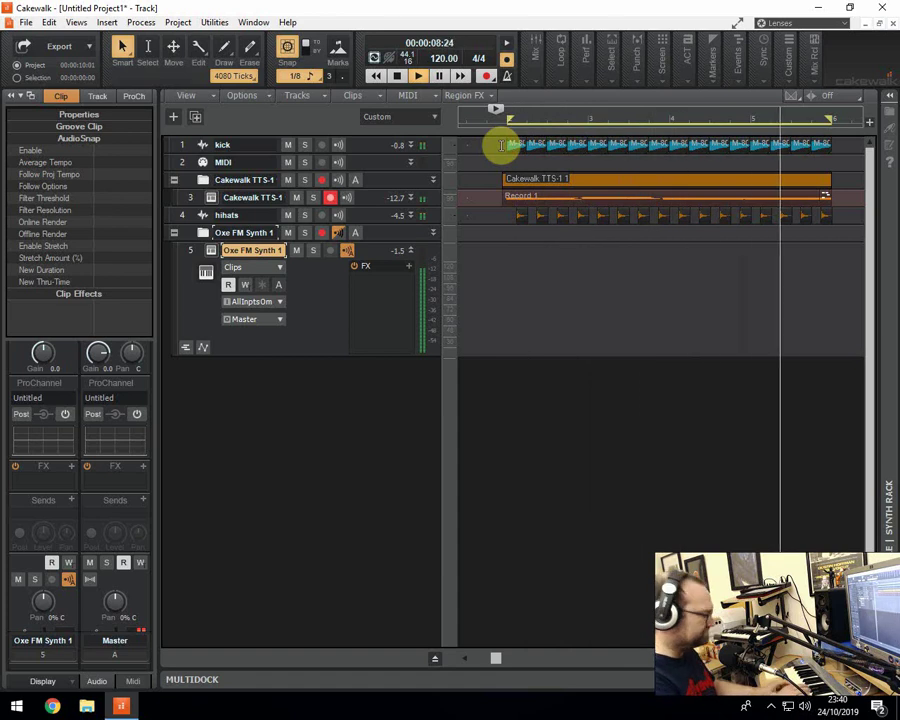
key("space")
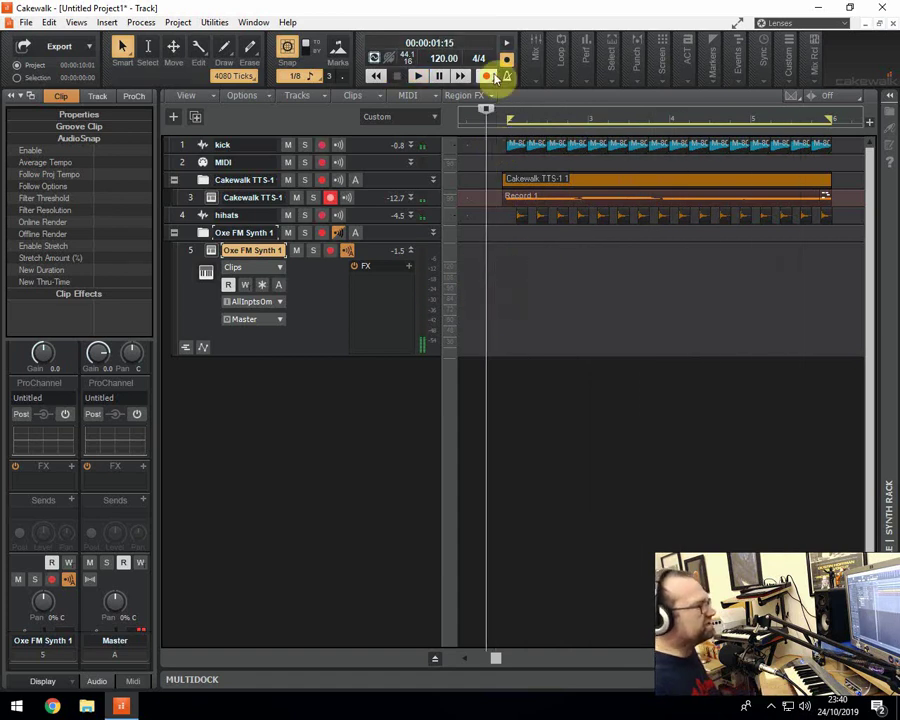
left_click_drag(484, 116, 448, 116)
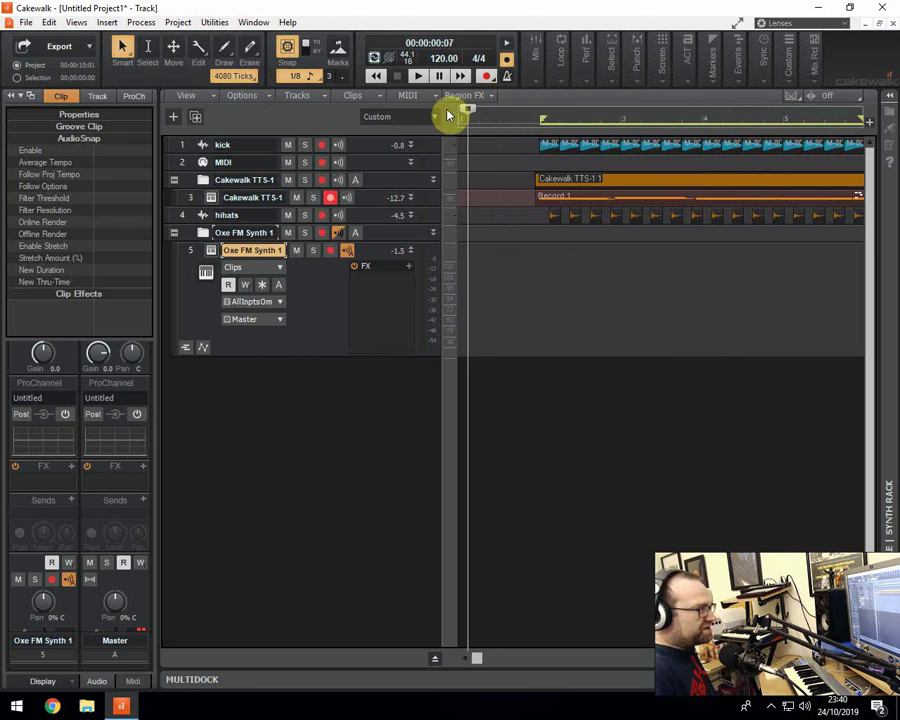
- Record a bass line on the Oxe FM Synth 1 track as clip Record 3 and select it
left_click(486, 77)
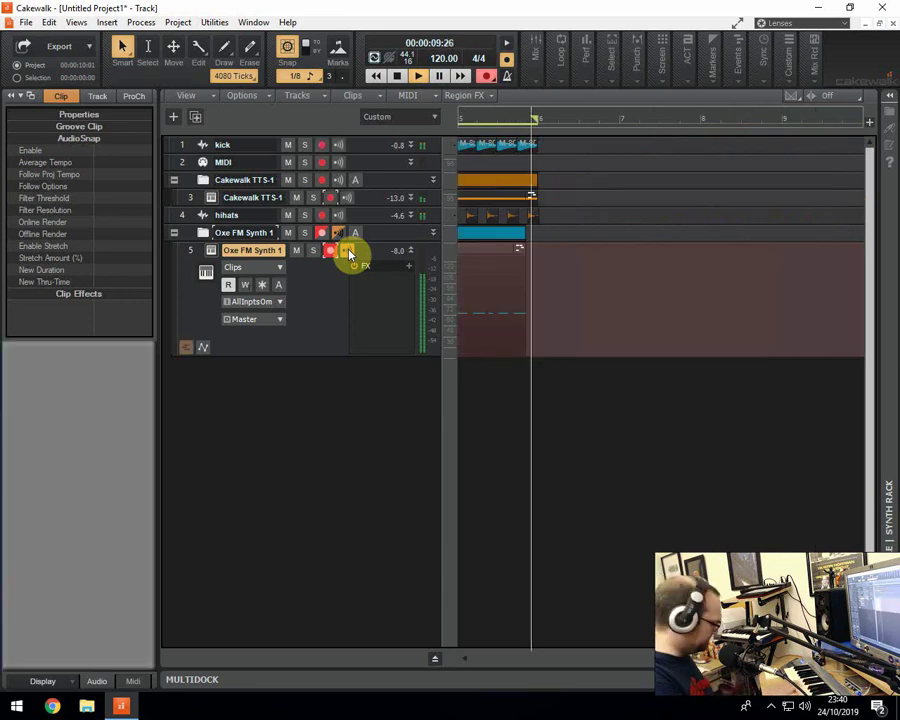
key("space")
left_click_drag(456, 263, 323, 255)
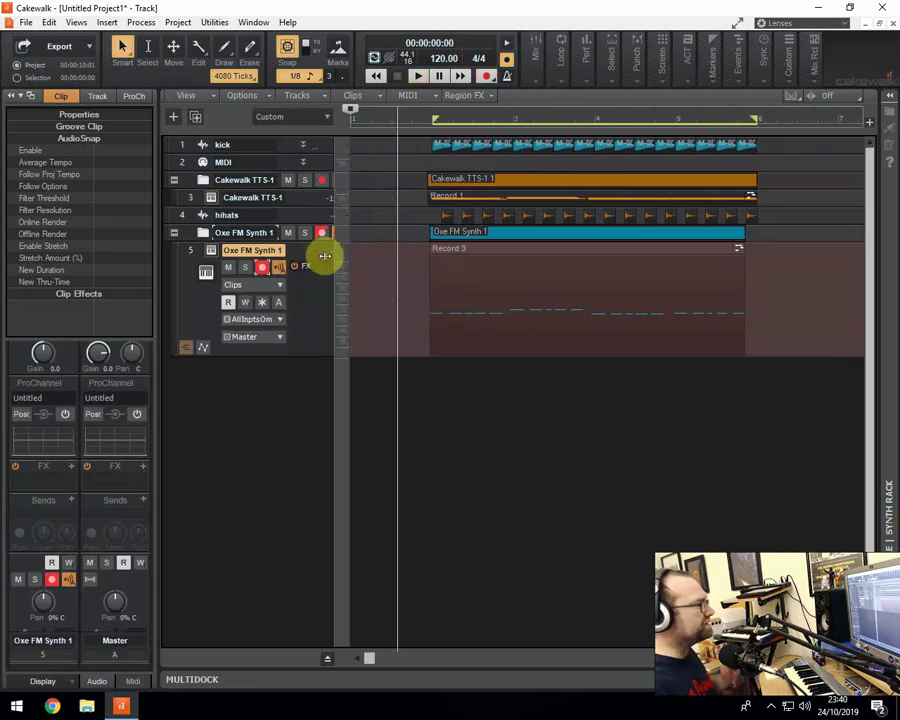
left_click(460, 250)
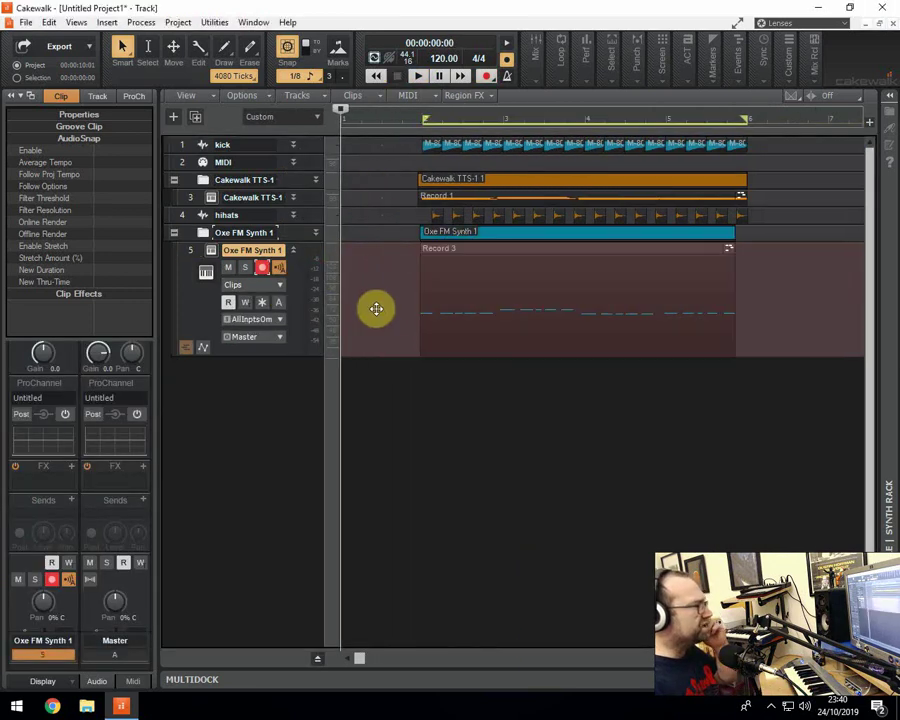
- Quantize all Record 3 notes to 1/16 in the Piano Roll, then play from bar 2
double_click(452, 257)
left_click(148, 46)
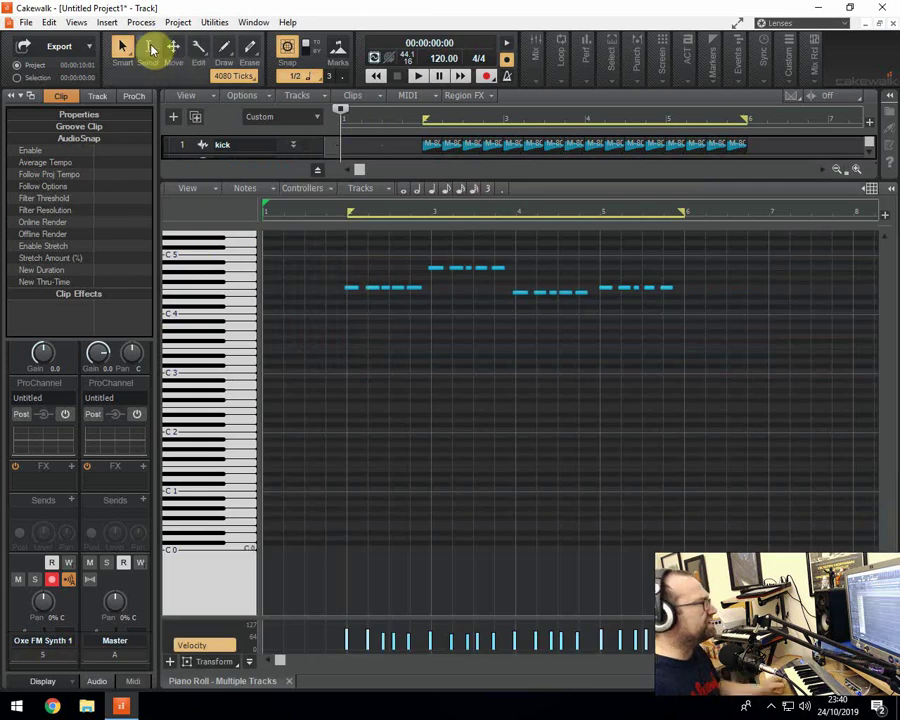
left_click_drag(322, 342, 740, 244)
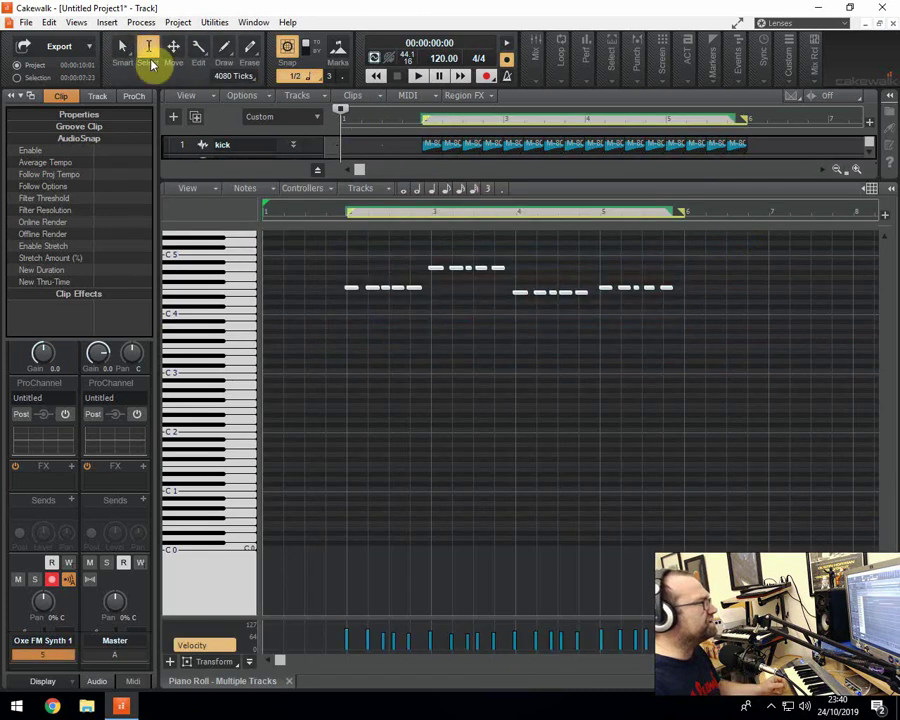
left_click(141, 22)
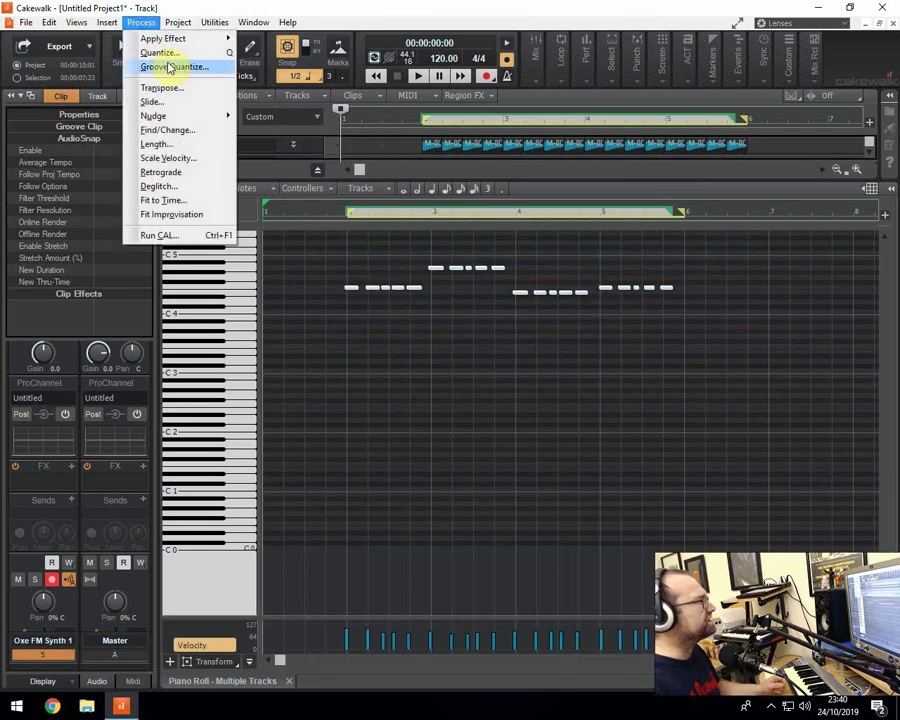
left_click(171, 55)
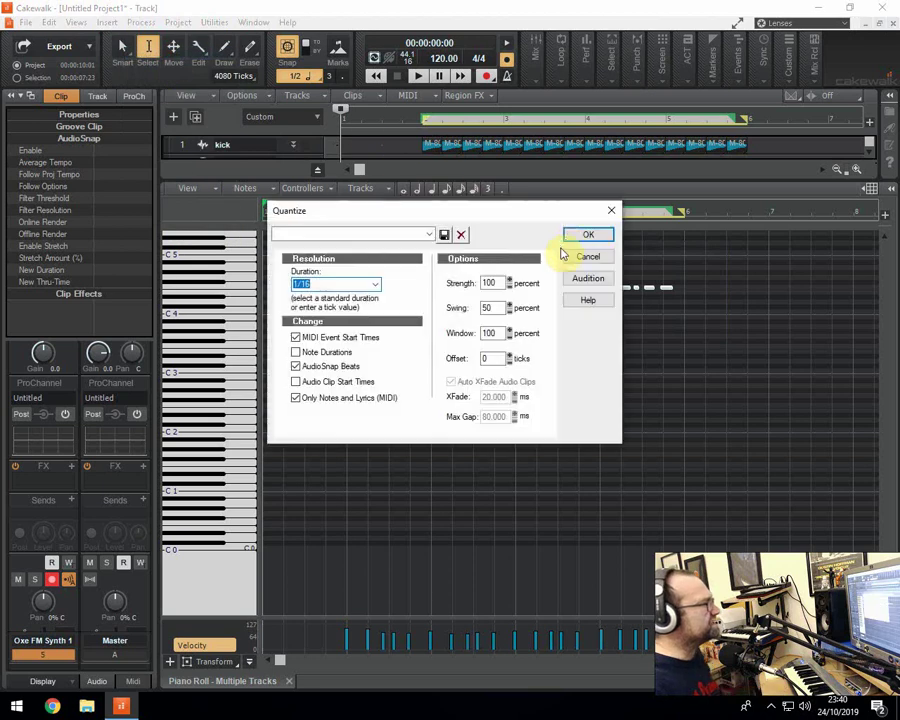
left_click(569, 239)
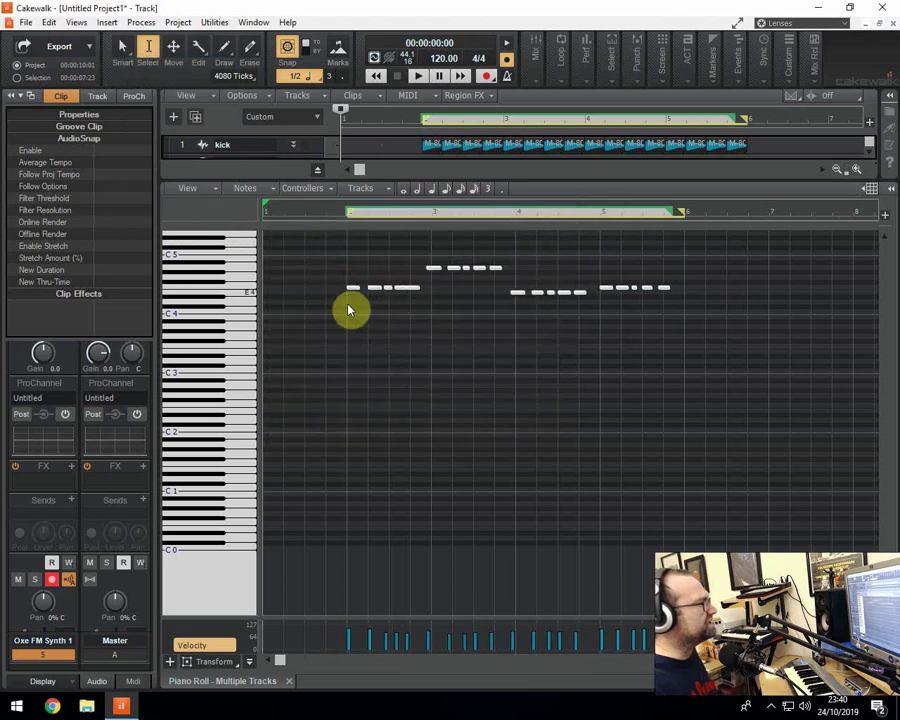
left_click(342, 215)
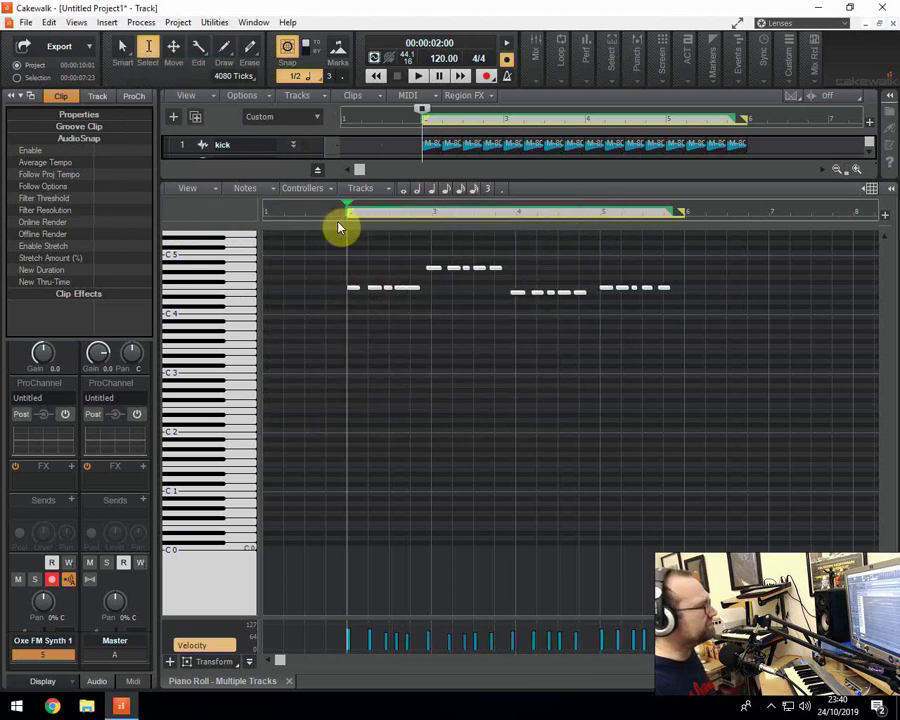
key("space")
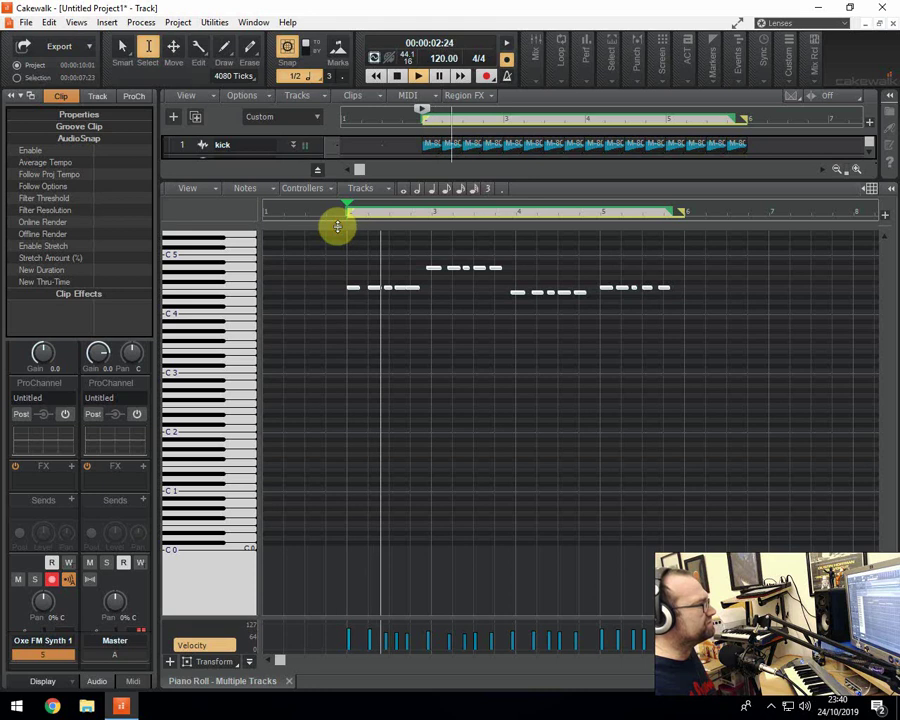
- Nudge a bass note near bar 3 slightly later and audition the bass line
left_click(414, 289)
key("space")
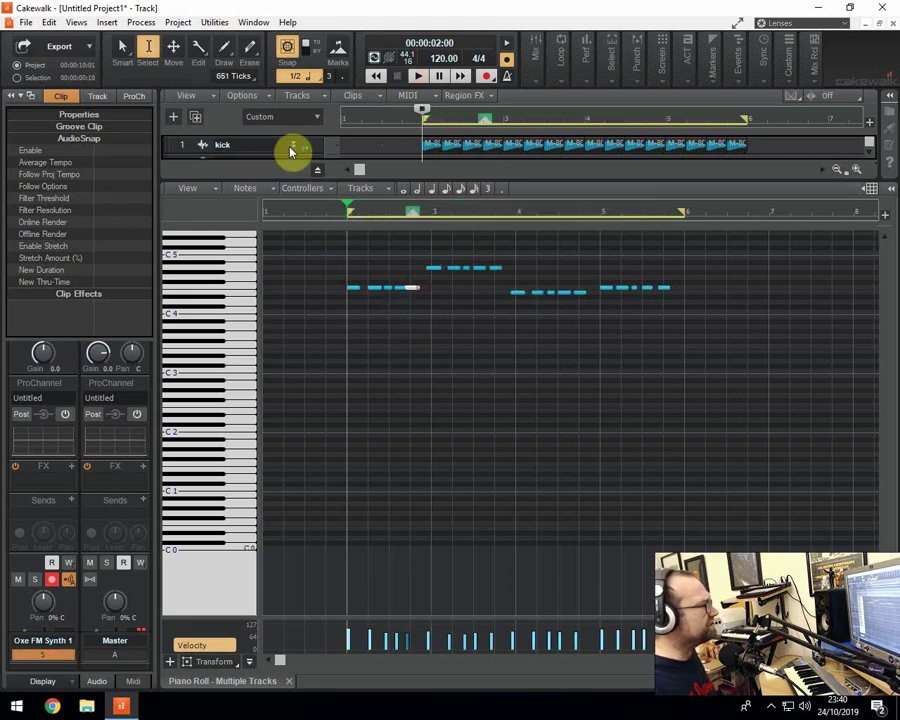
left_click(122, 46)
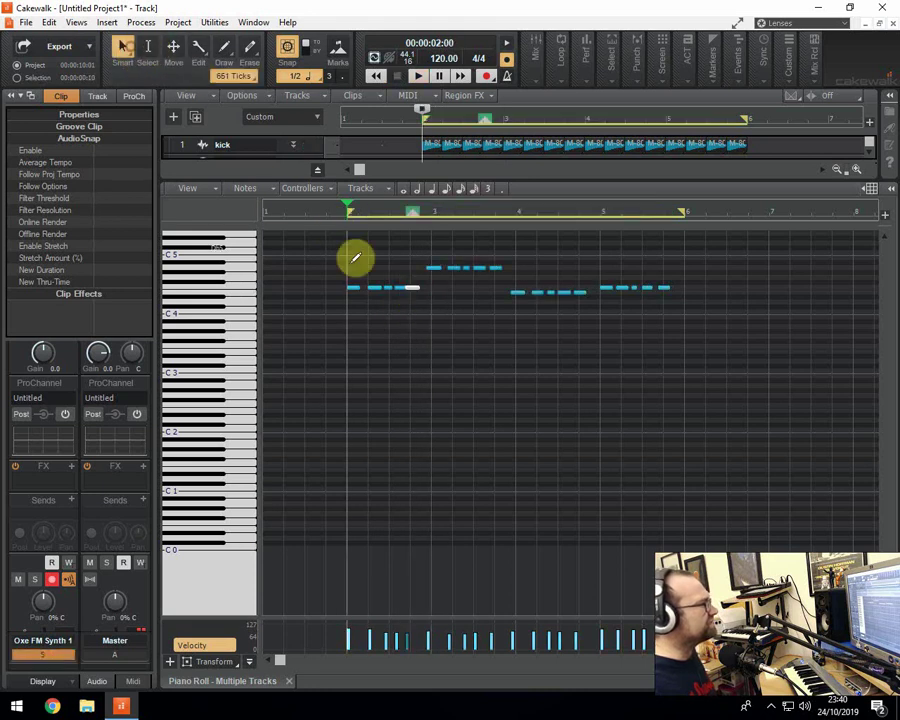
left_click(173, 46)
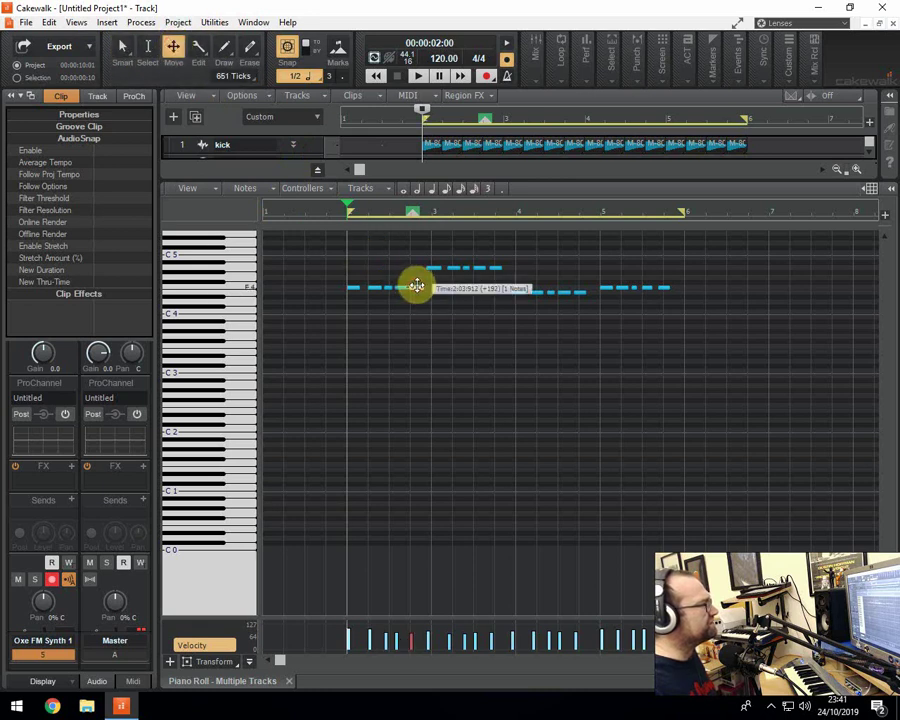
left_click_drag(416, 287, 417, 289)
key("space")
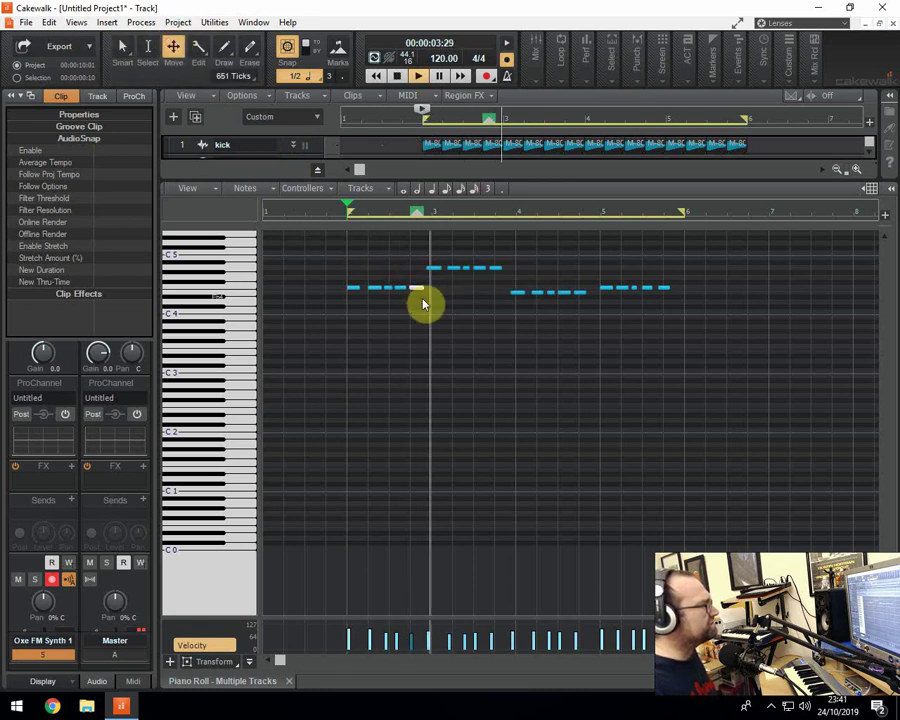
key("space")
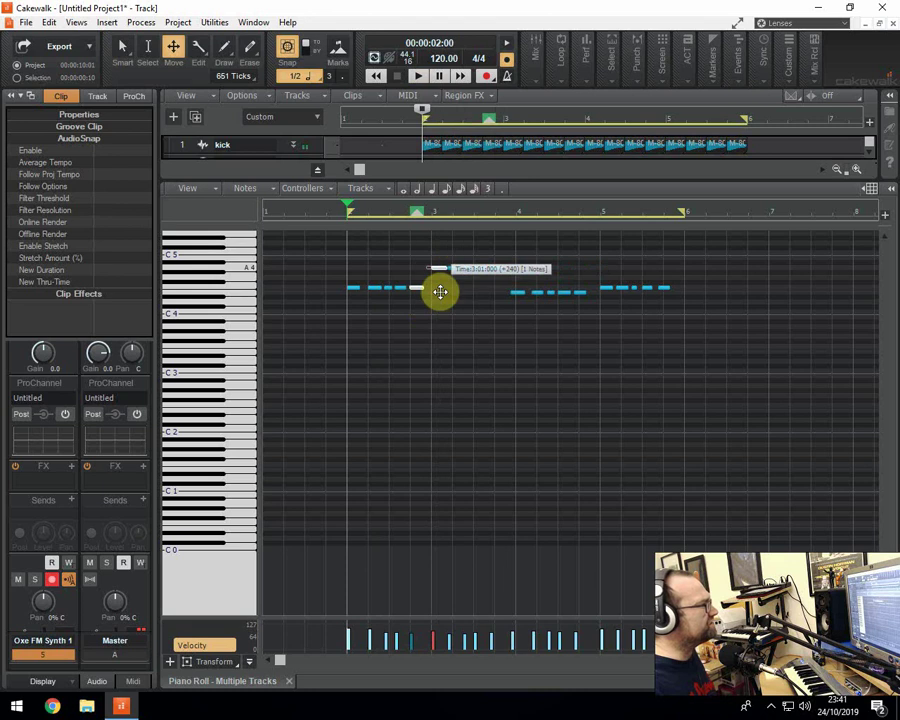
key("space")
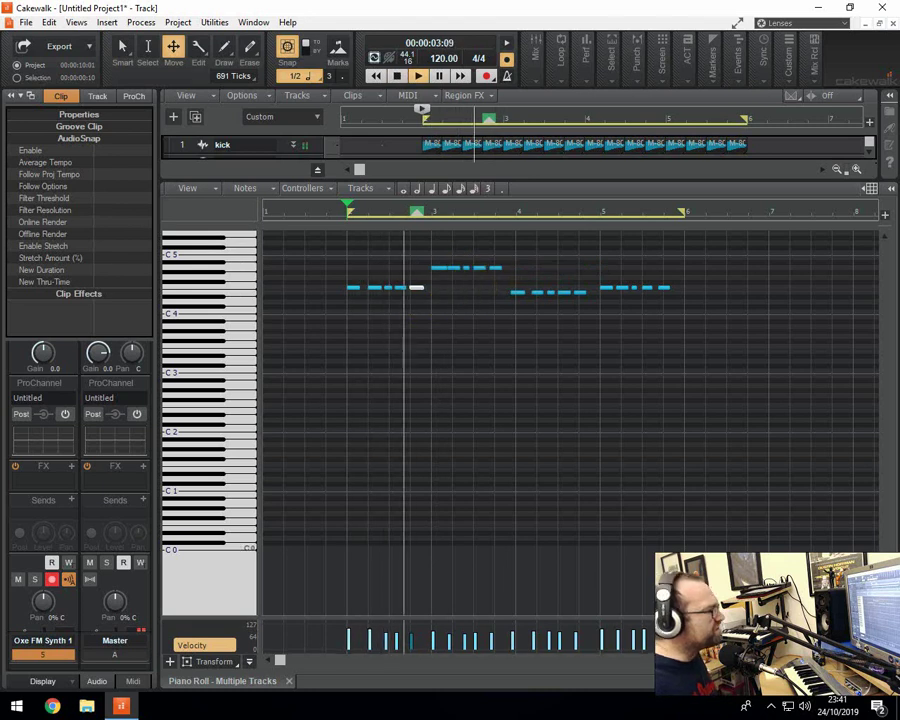
- Delete the second five-note phrase of the bass line
key("ctrl+Right")
key("ctrl+Right")
key("ctrl+Right")
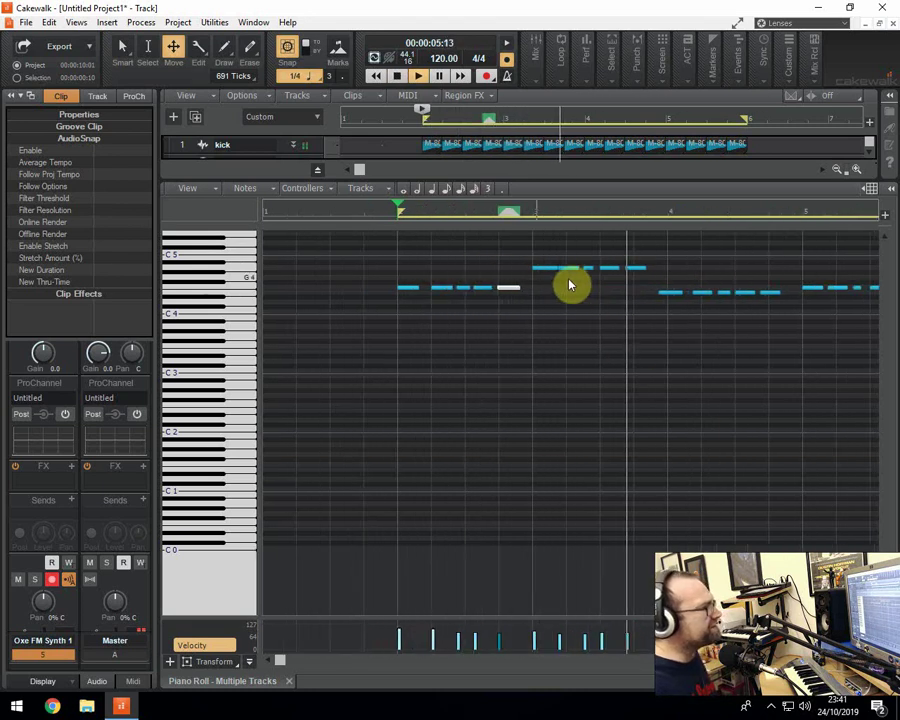
key("space")
left_click(643, 266)
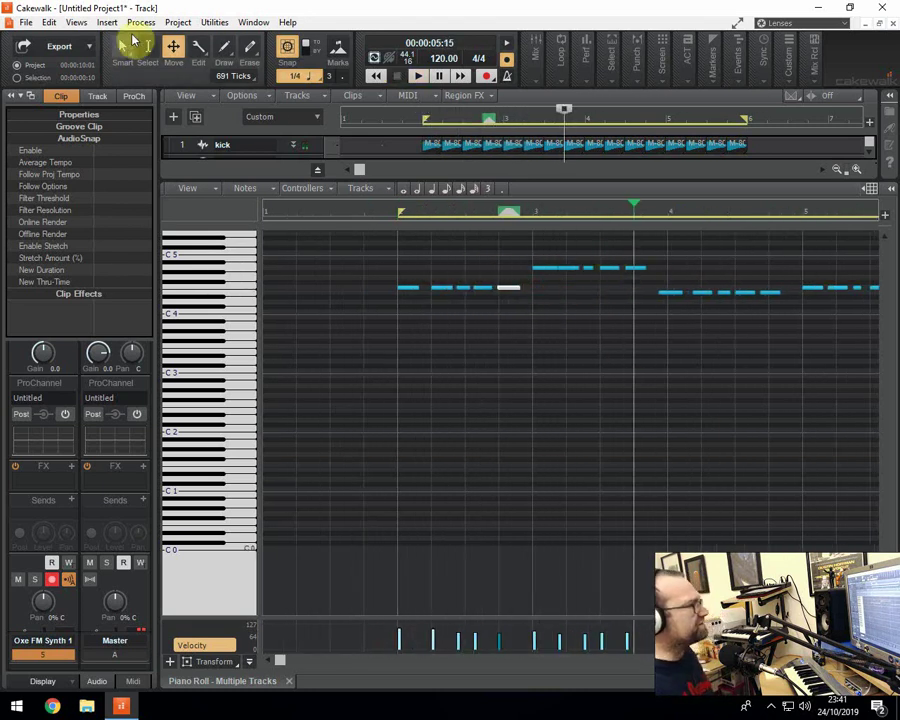
left_click(149, 52)
left_click_drag(507, 252, 648, 277)
key("Delete")
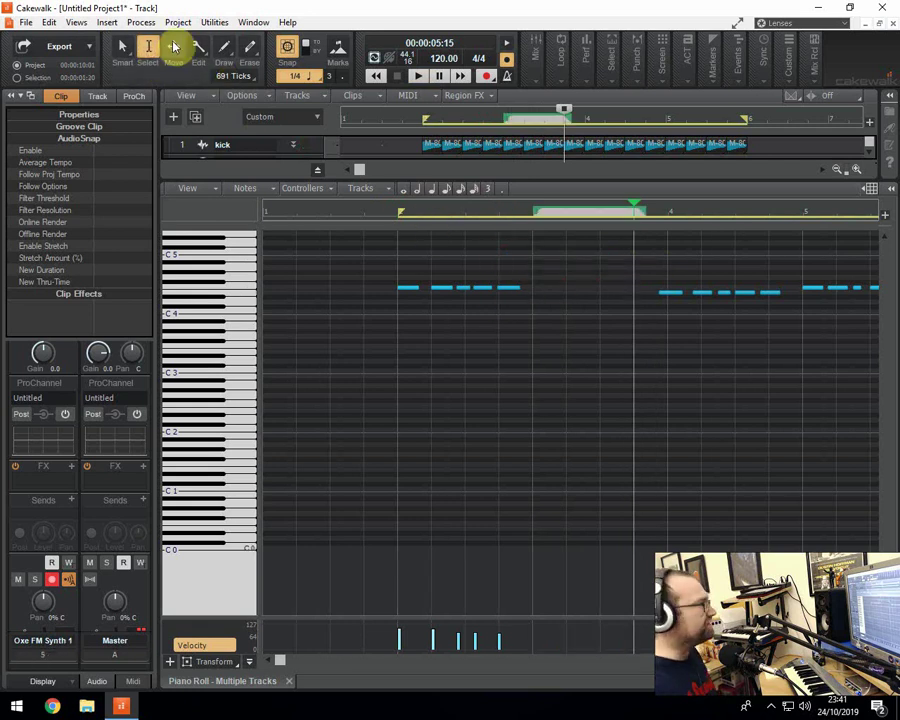
- Copy the opening five-note phrase higher into bar 3
left_click_drag(392, 298, 522, 272)
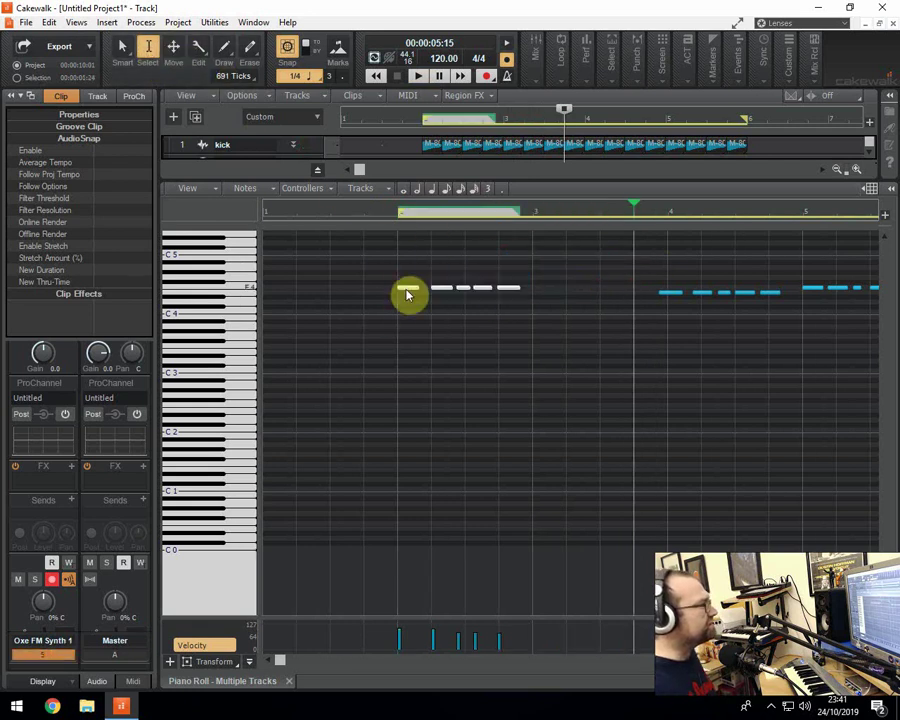
left_click_drag(407, 294, 612, 264)
left_click(173, 48)
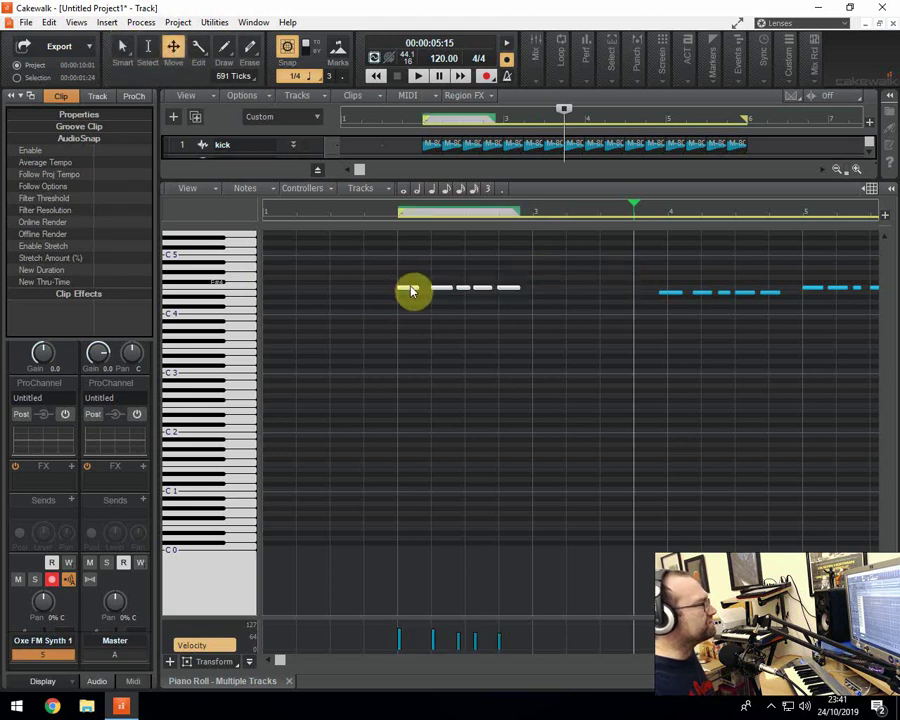
left_click_drag(412, 289, 546, 272)
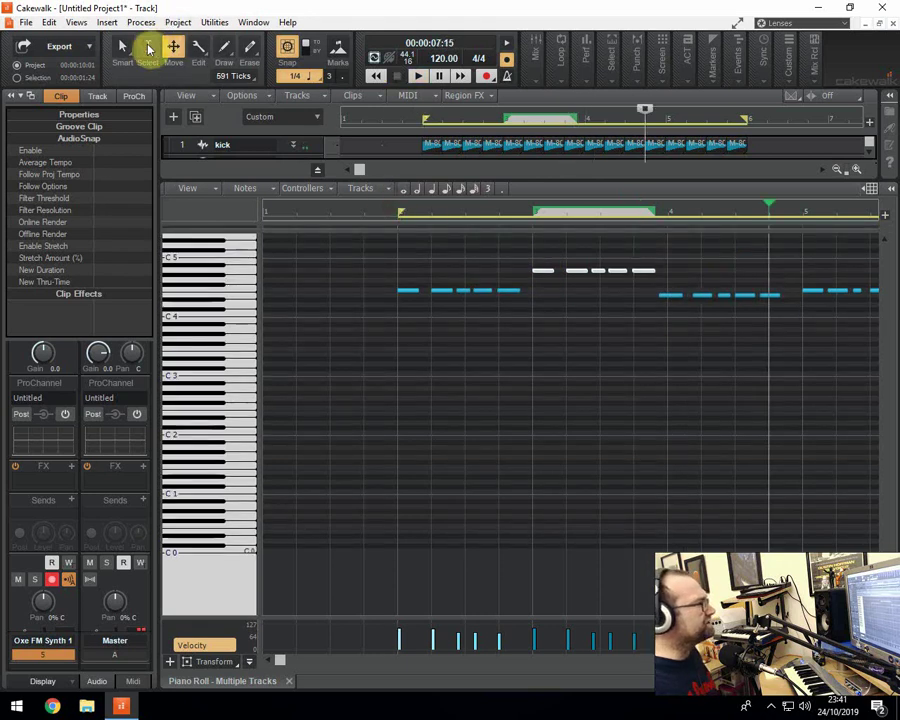
- Delete the five notes in bar 4
left_click(149, 49)
left_click_drag(660, 316, 784, 295)
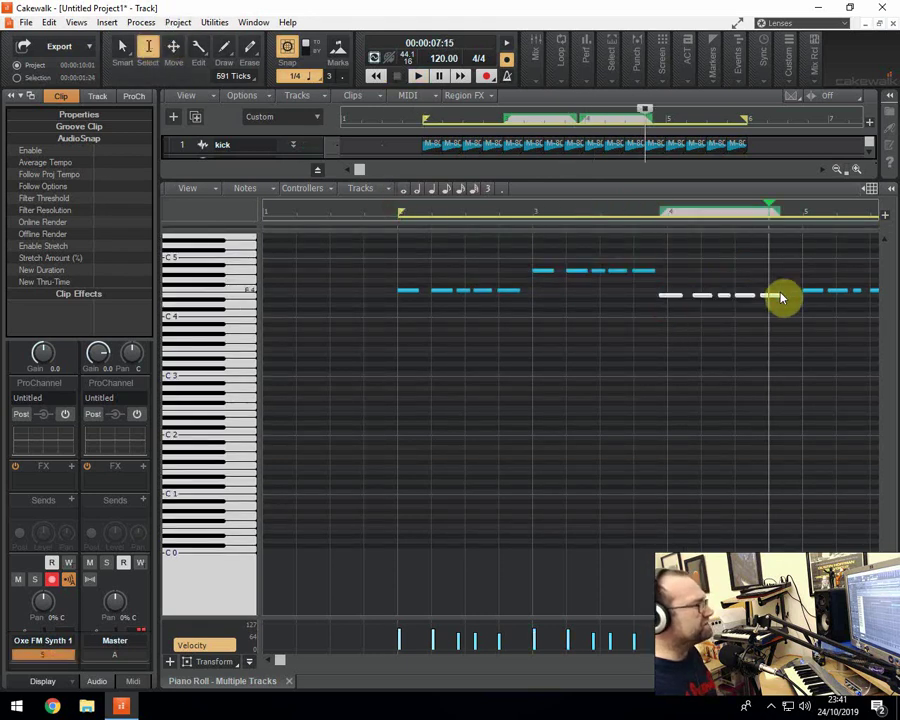
key("Delete")
left_click(797, 294)
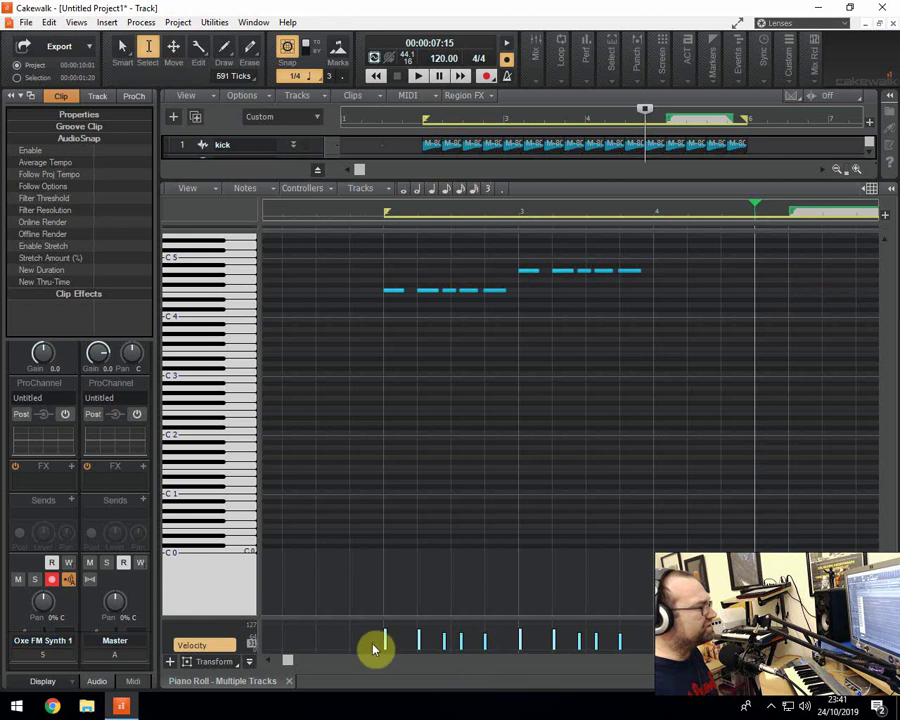
mouse_move(290, 660)
left_mouse_down()
mouse_move(336, 670)
mouse_move(305, 662)
left_mouse_up()
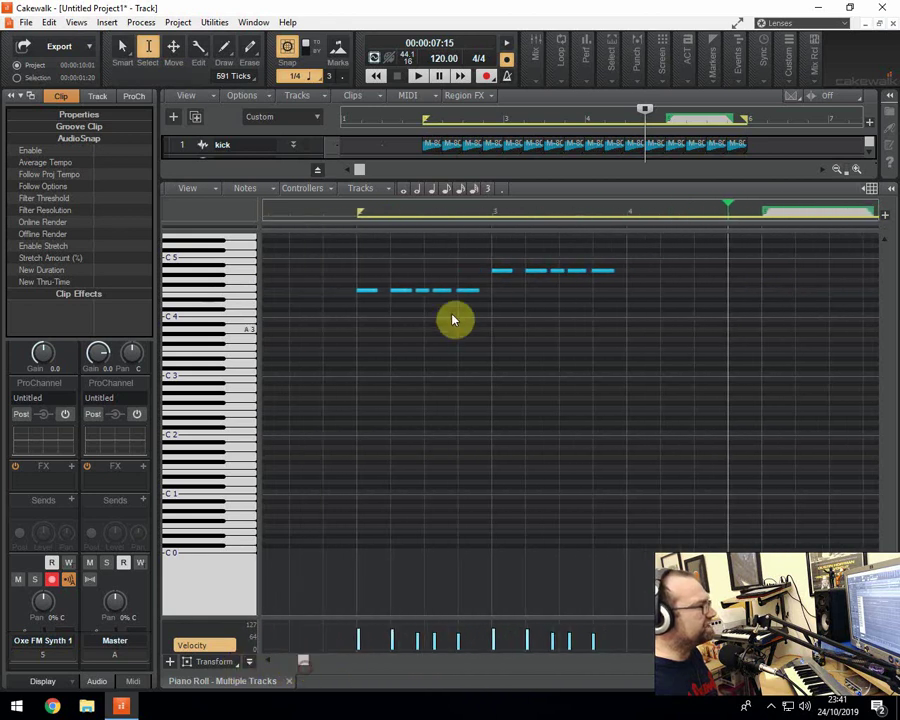
- Copy the bar 3 phrase lower into bars 4 and 5, then close the Piano Roll
left_click_drag(498, 295, 620, 262)
left_click(173, 46)
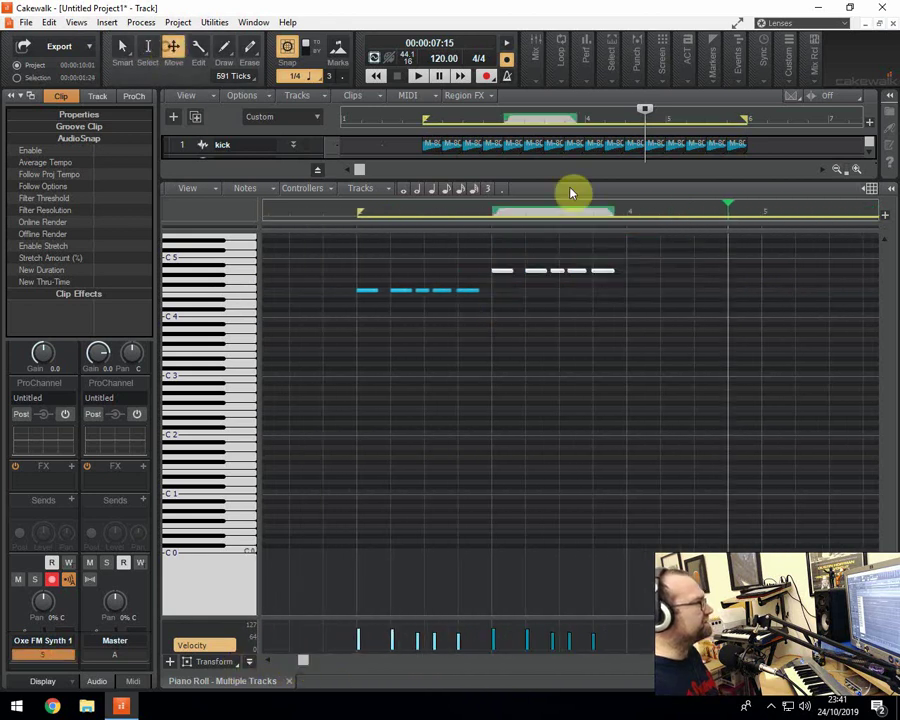
left_click_drag(498, 270, 772, 291)
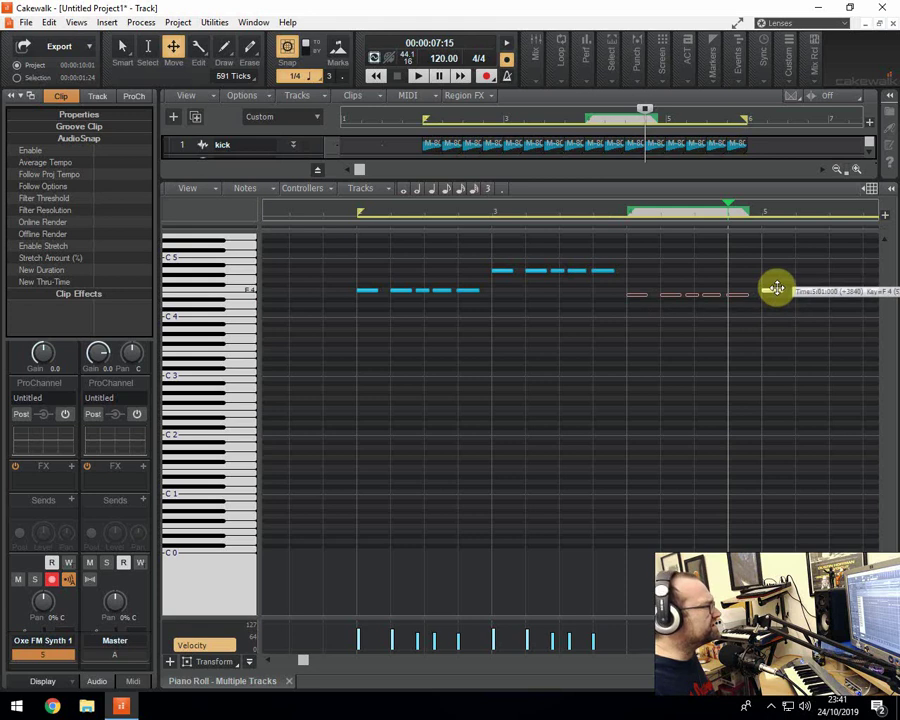
left_click_drag(775, 289, 775, 290)
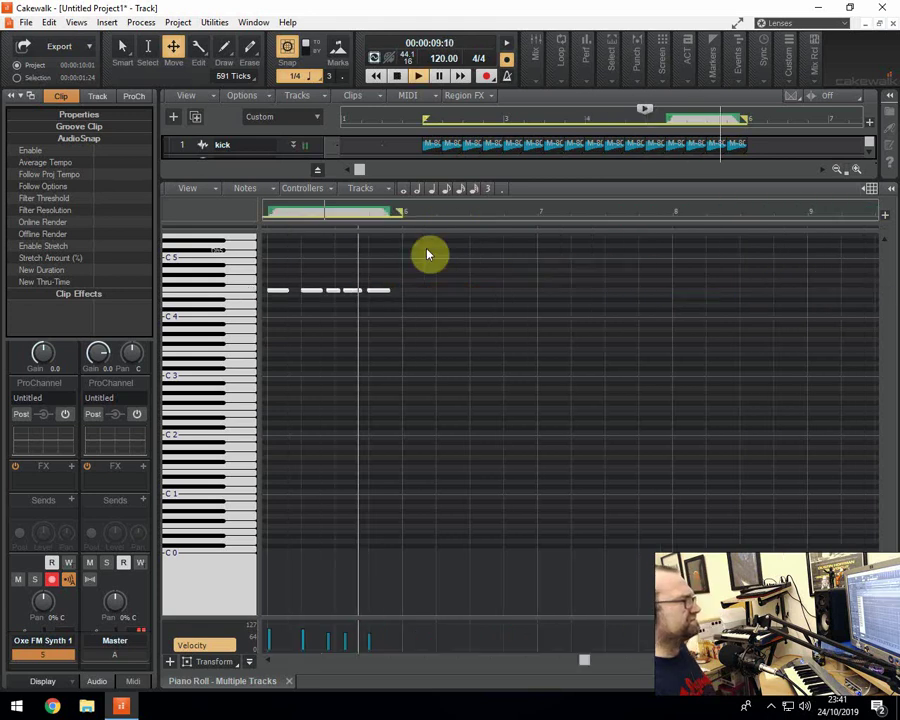
double_click(290, 682)
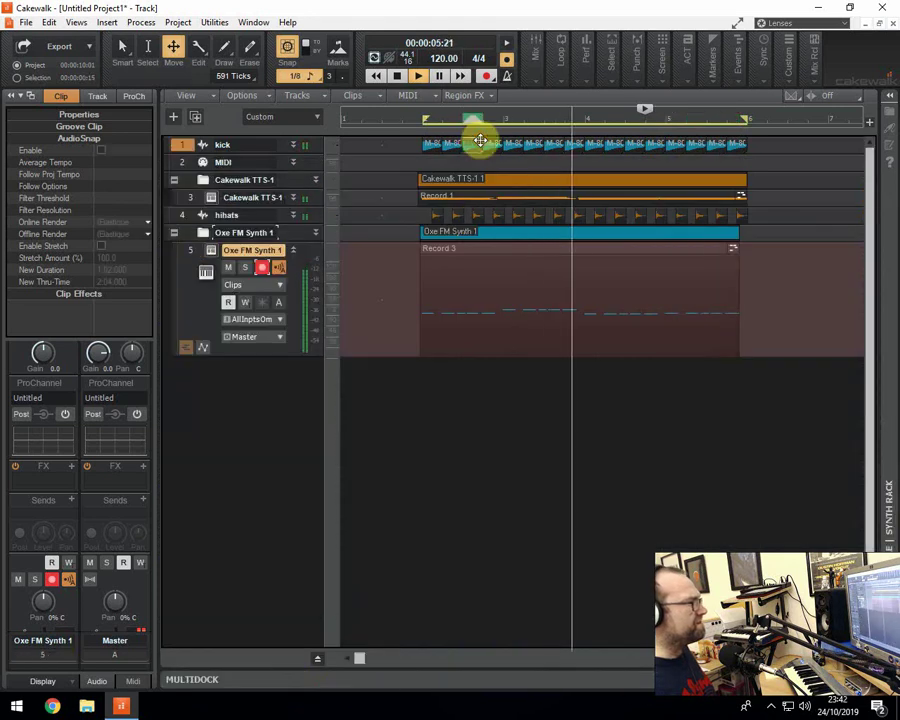
- Fold the Oxe FM Synth 1 track, show its ProChannel modules, and add audio Track 6
left_click(294, 253)
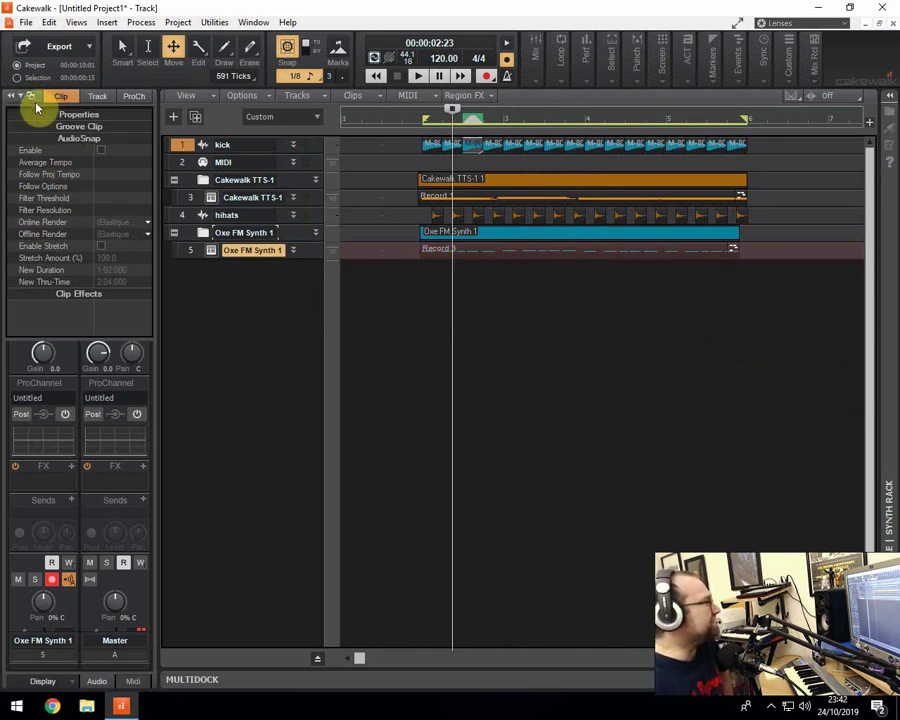
left_click(136, 96)
left_click(213, 143)
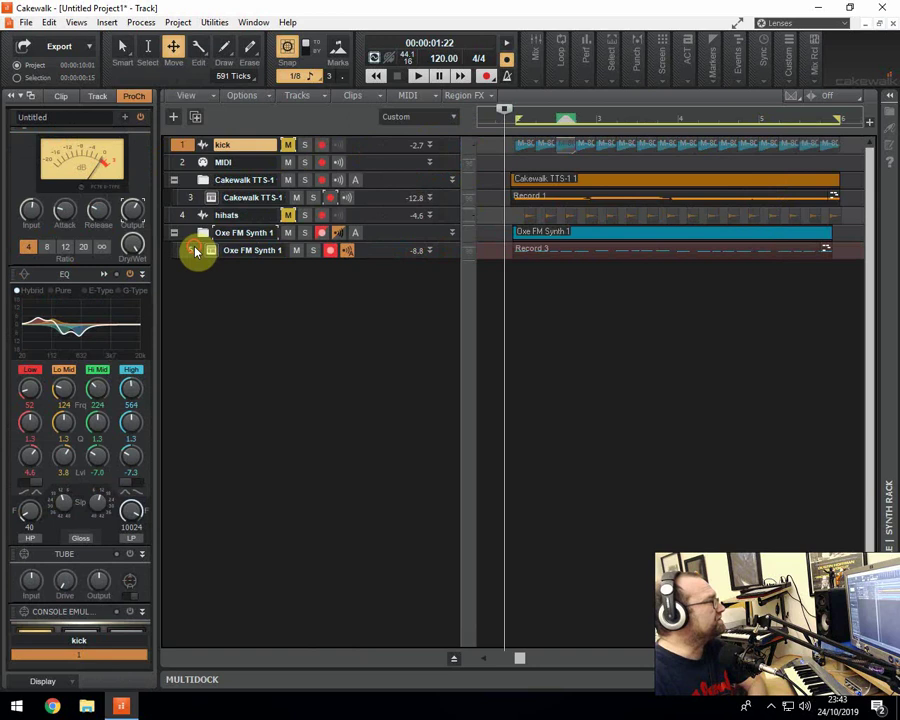
left_click(196, 251)
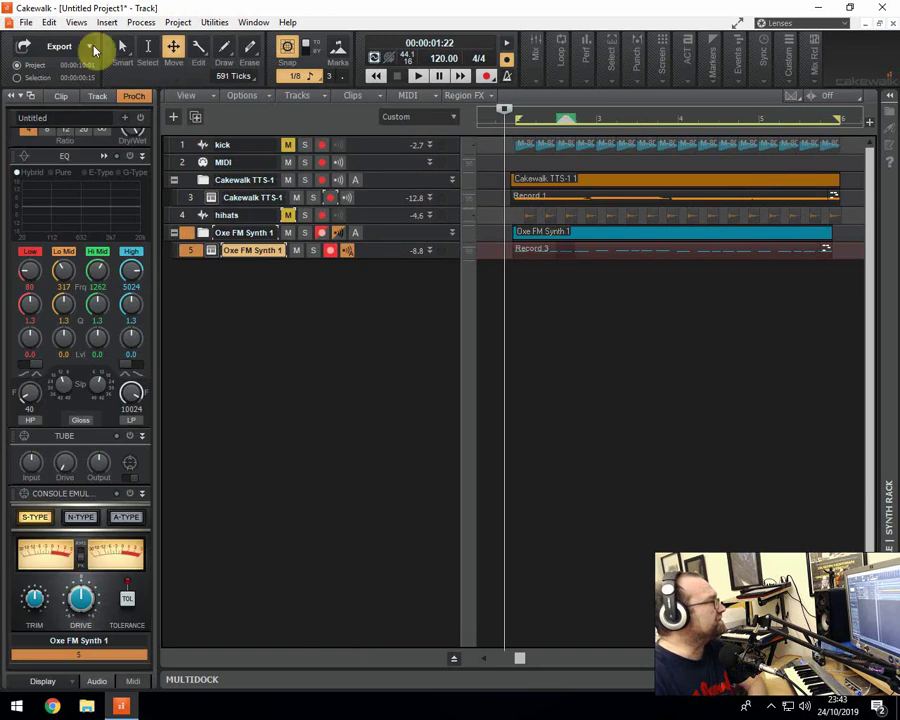
left_click(106, 22)
left_click(147, 39)
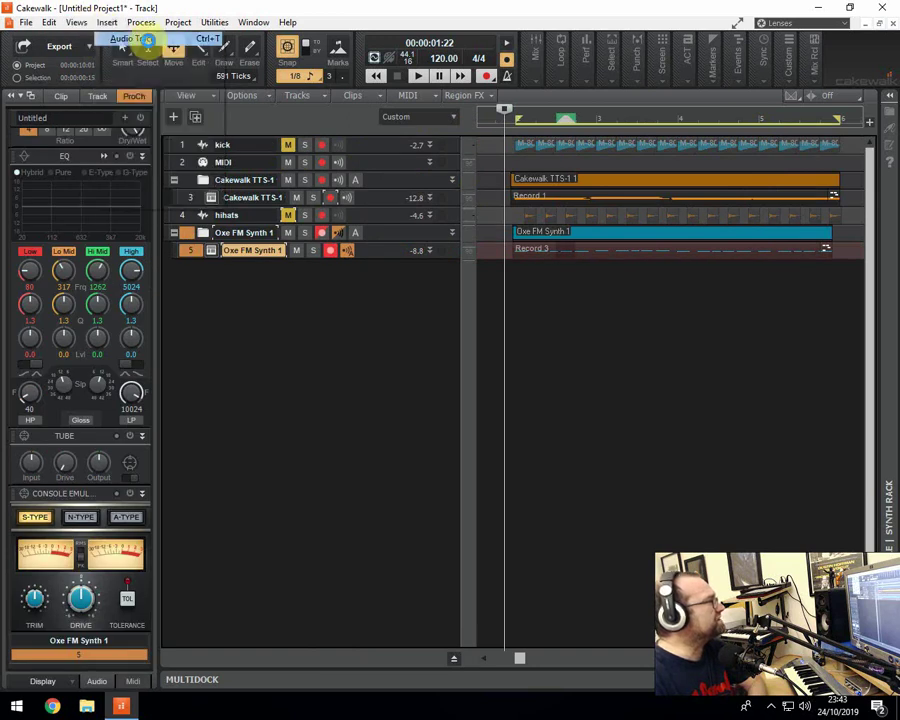
- Open the Import Audio dialog and go up to the Drum Samples 2018 folder
left_click(25, 22)
mouse_move(60, 166)
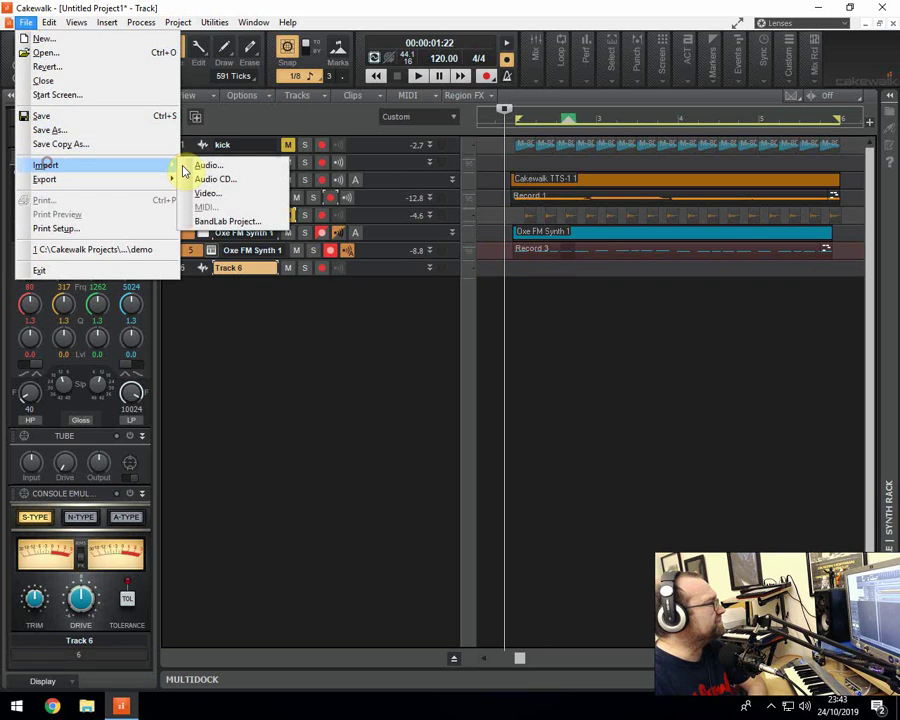
left_click(200, 166)
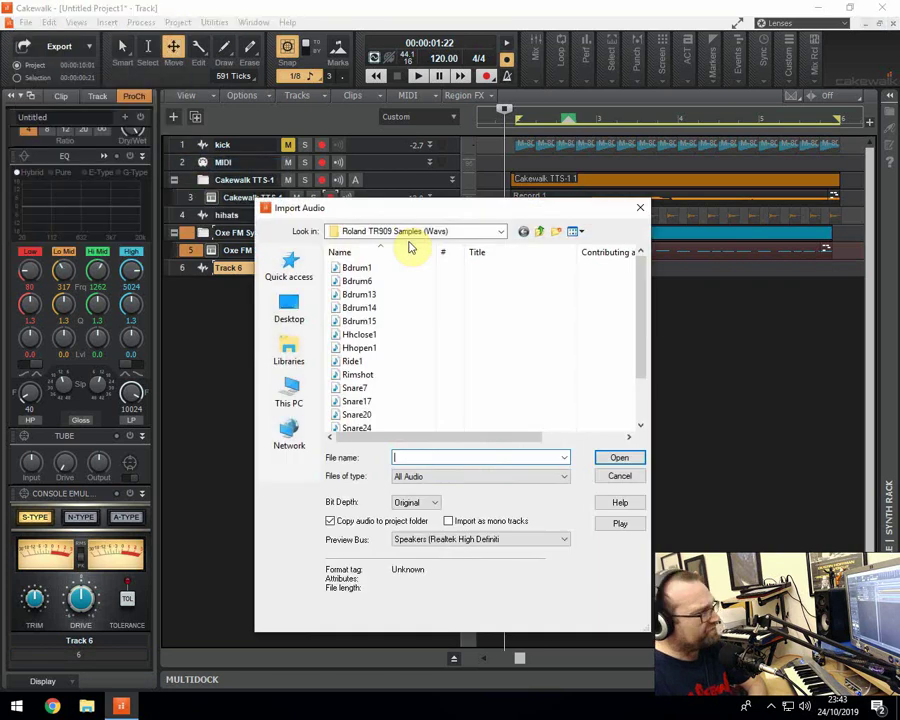
left_click(536, 236)
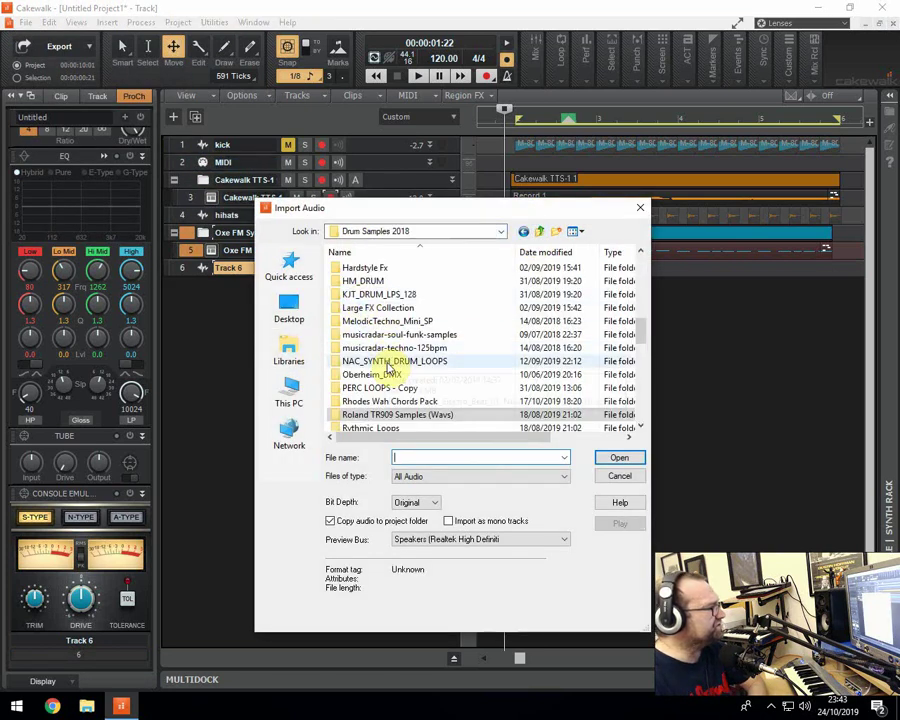
scroll(393, 368, "down", 3)
scroll(434, 401, "down", 3)
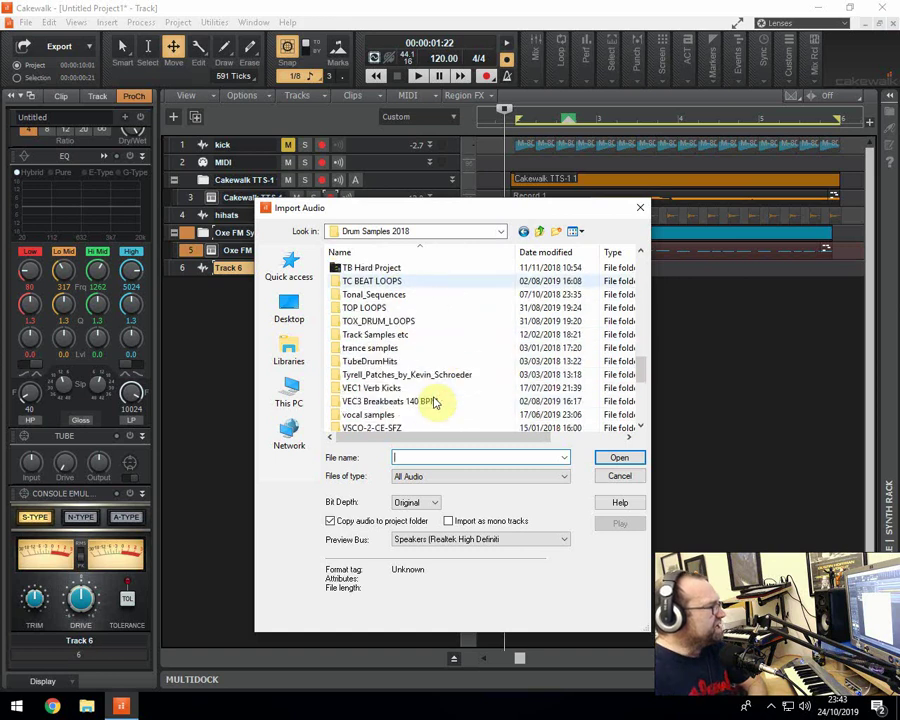
scroll(434, 401, "down", 4)
scroll(432, 398, "up", 15)
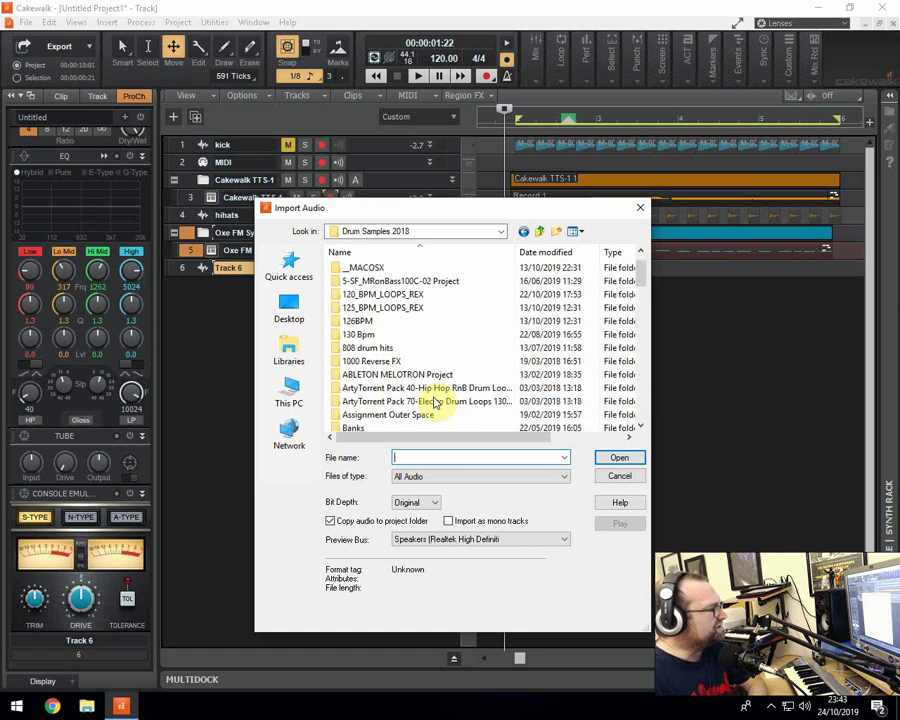
- Import FHP_120_DRMLP_88 from the 120_BPM_LOOPS_REX folder
double_click(383, 295)
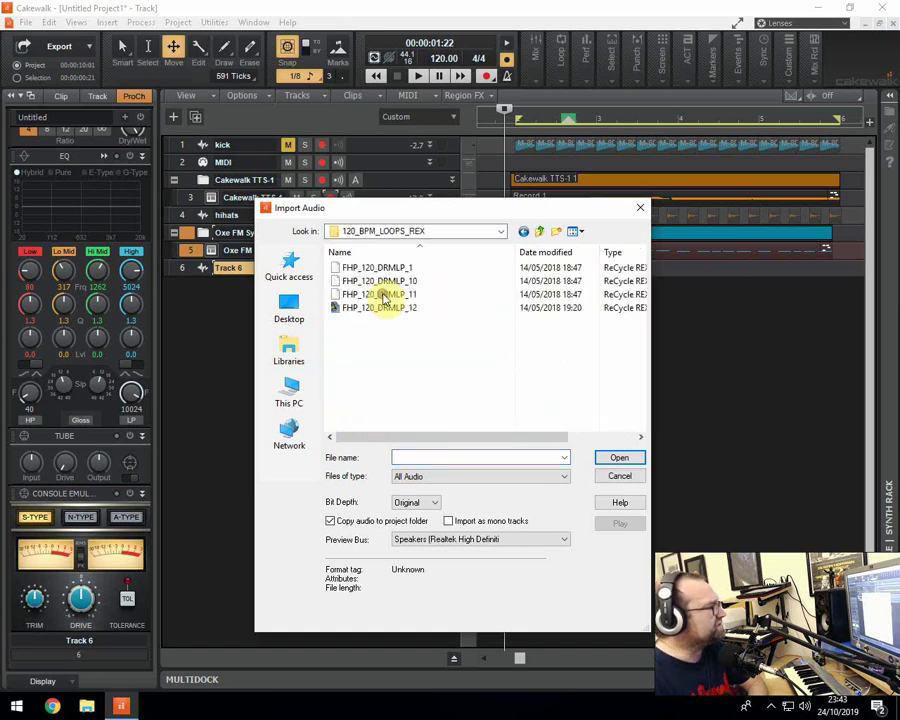
left_click(378, 334)
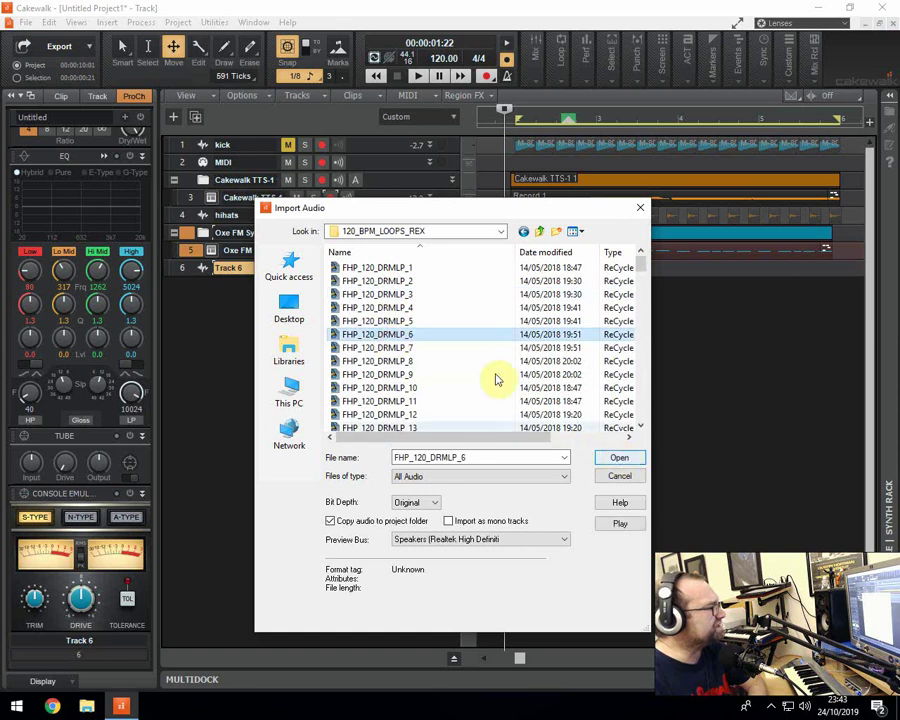
scroll(395, 362, "down", 7)
scroll(395, 362, "down", 19)
left_click(385, 387)
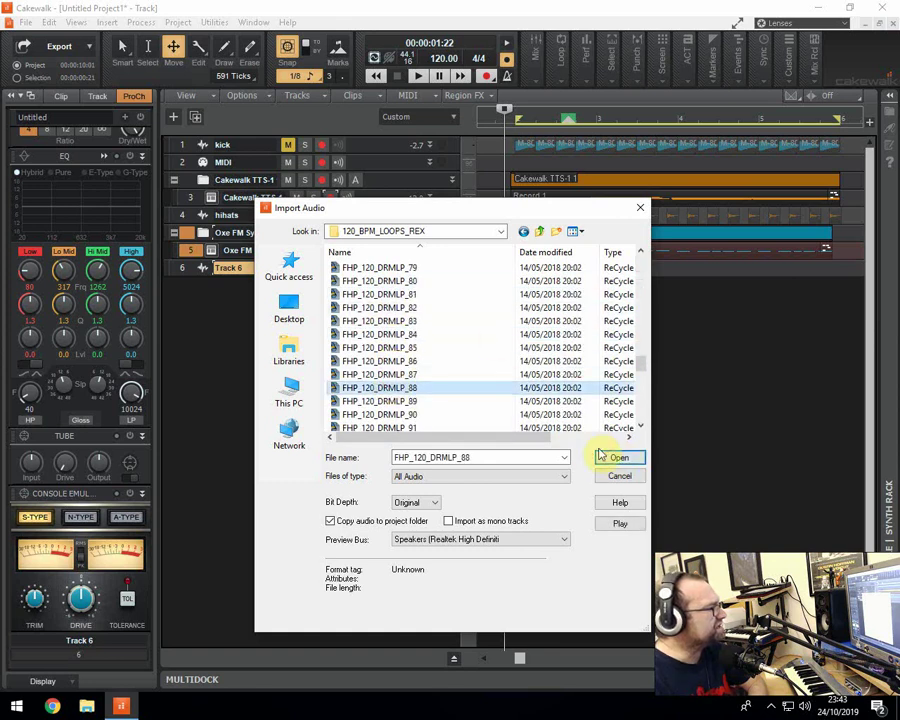
left_click(615, 458)
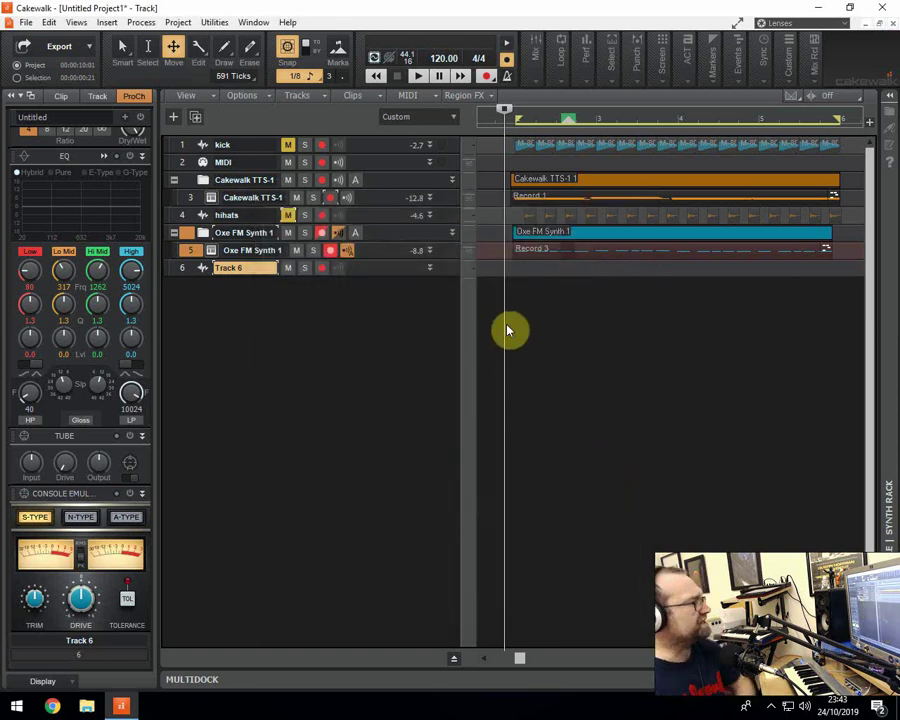
- Align the FHP_120_DRMLP_88 clip and loop it to end with the other clips
left_click_drag(534, 270, 543, 268)
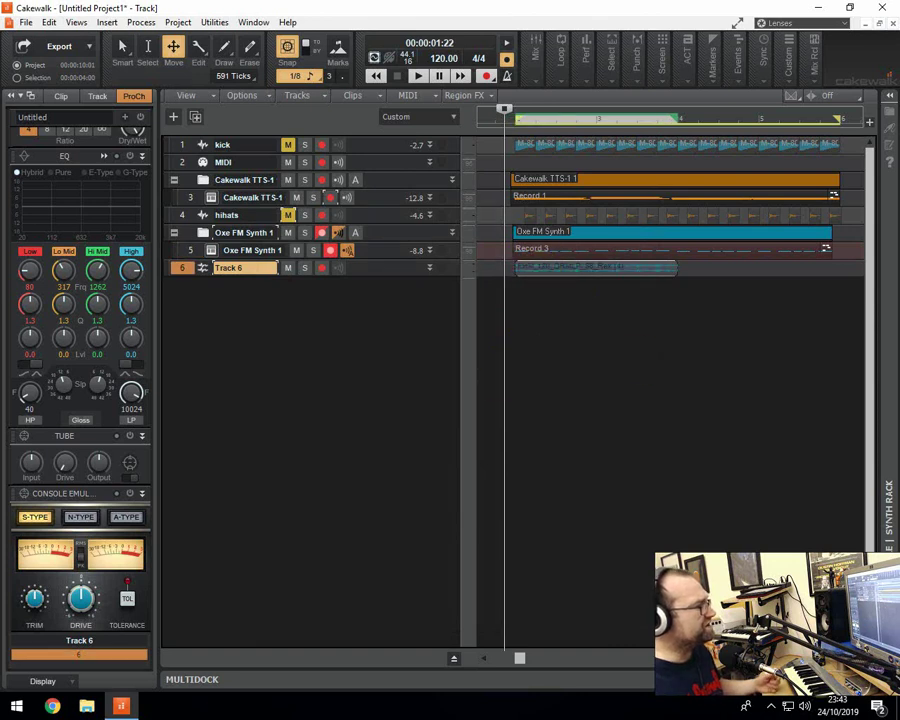
scroll(670, 200, "left", 3)
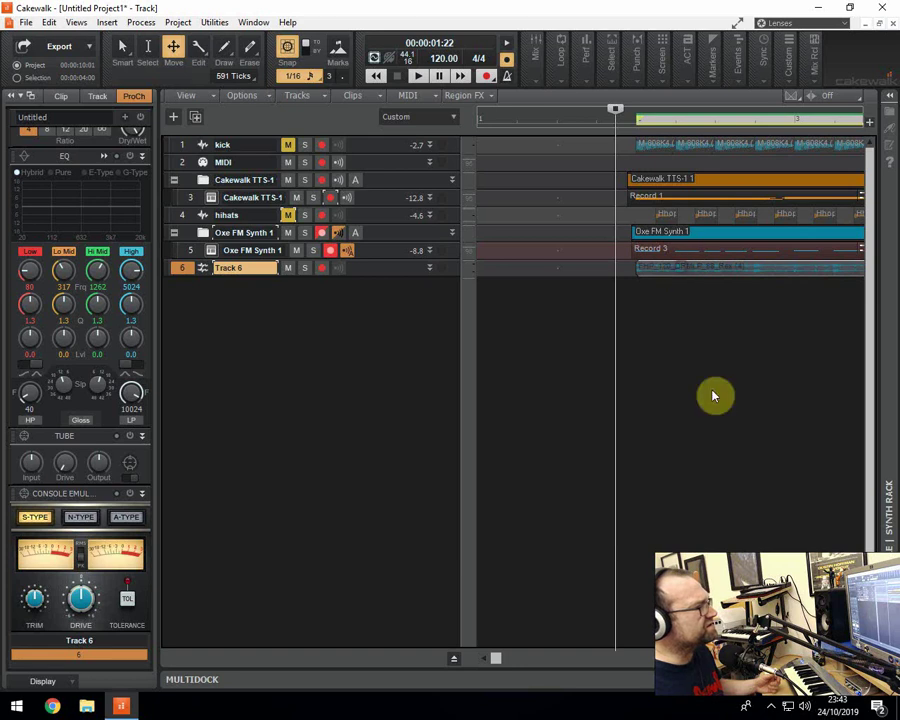
scroll(705, 290, "down", 3)
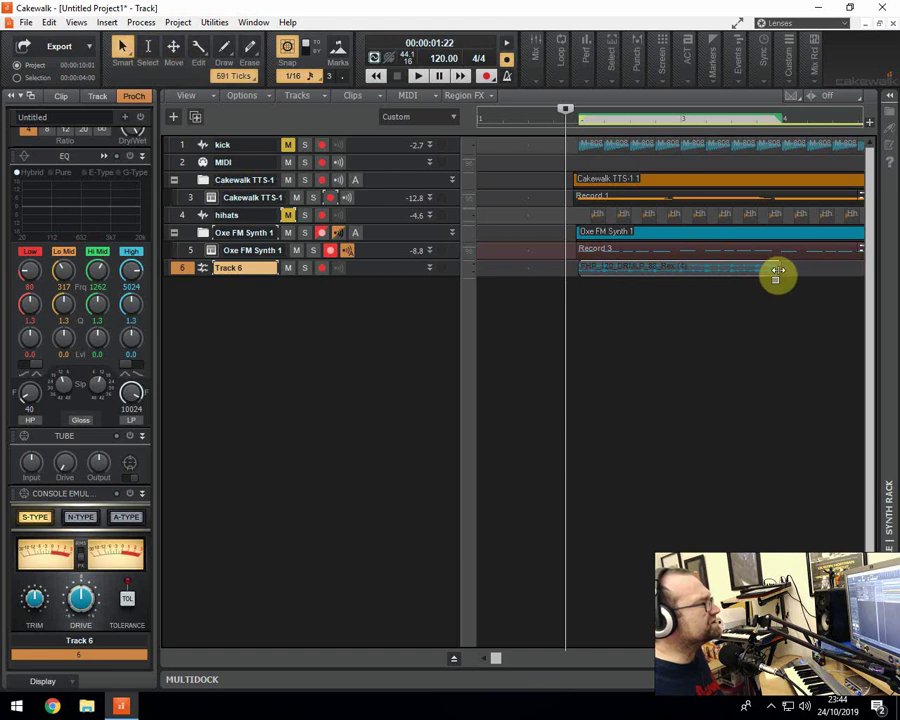
left_click_drag(816, 278, 864, 290)
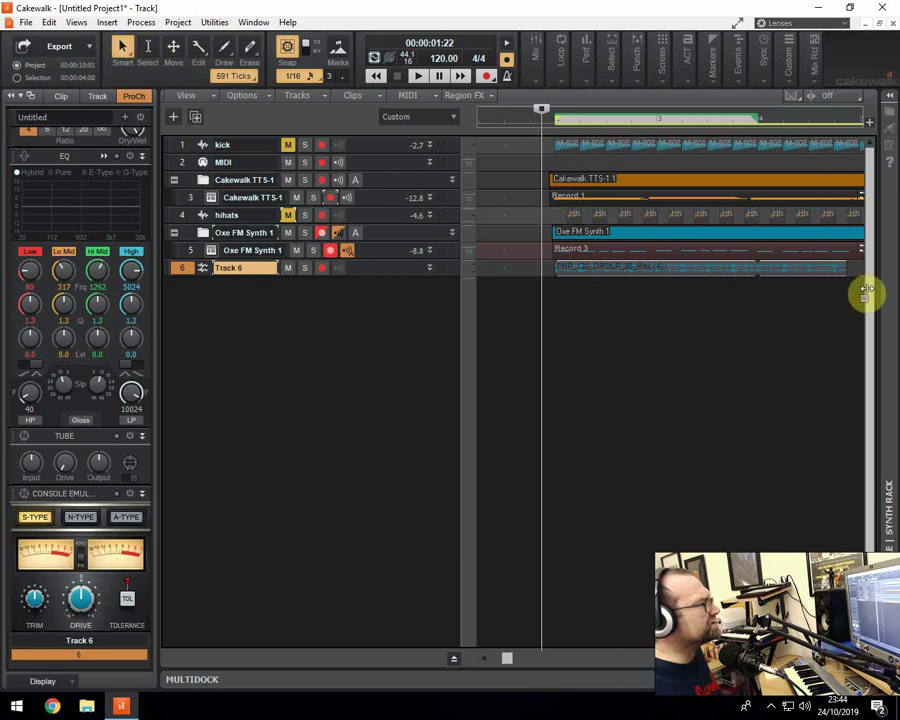
key("ctrl+Left")
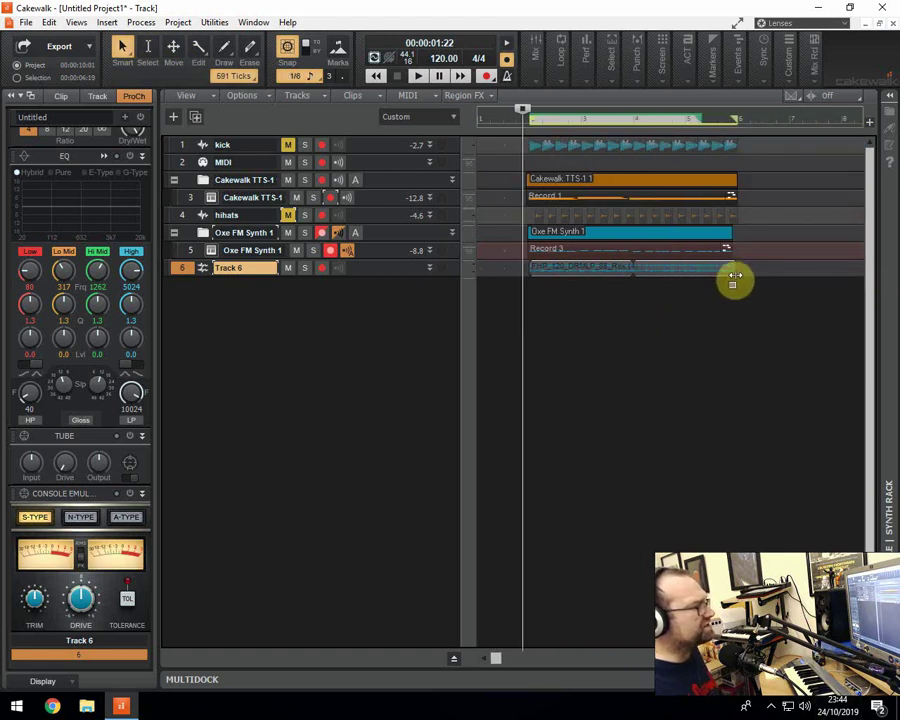
left_click_drag(731, 283, 735, 283)
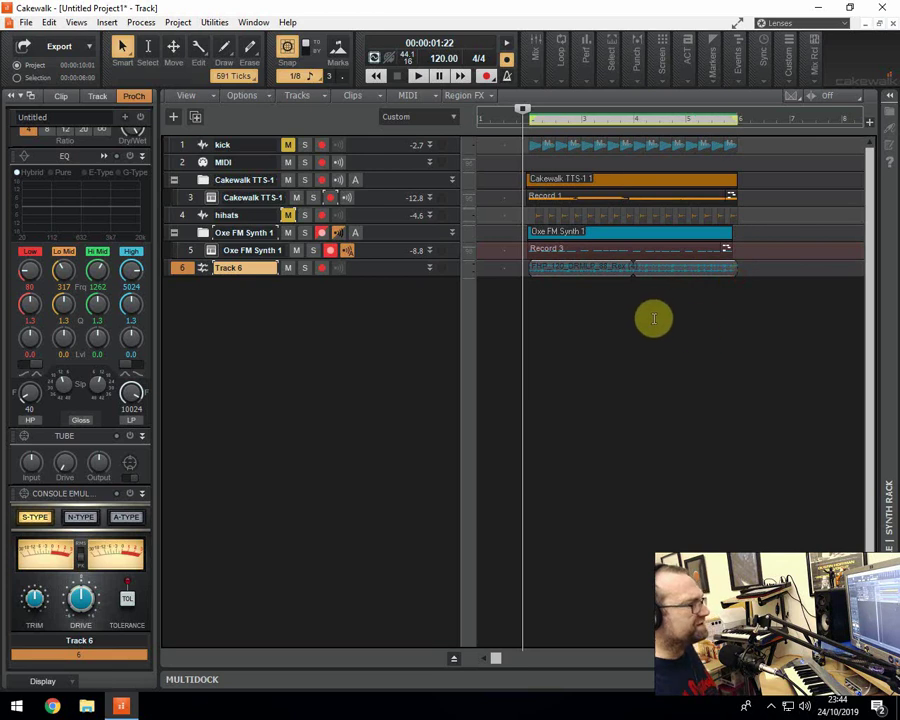
- Play the project and solo Track 6
key("space")
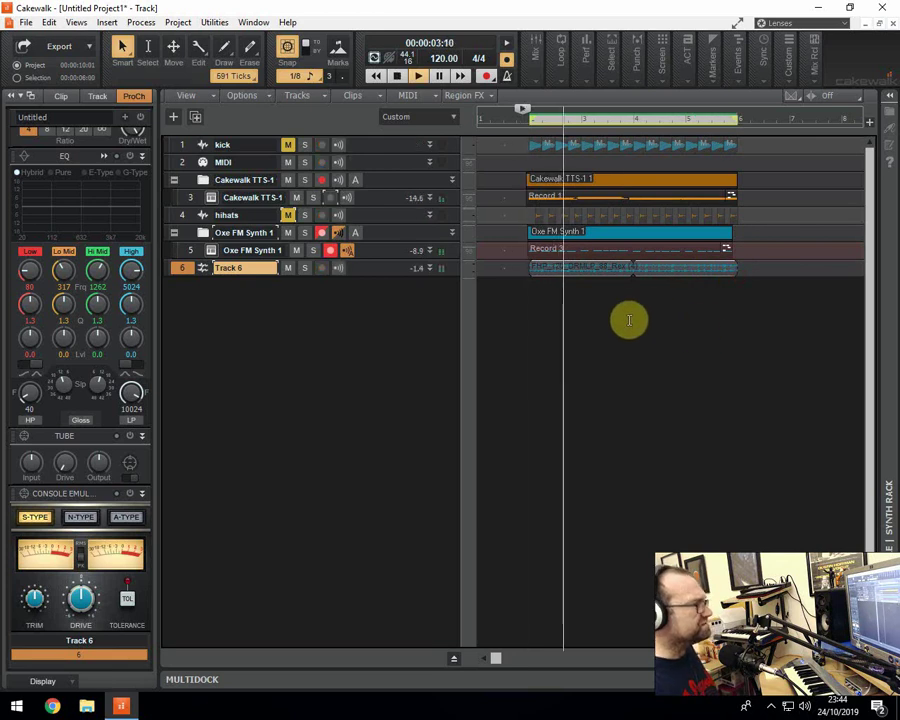
left_click(186, 268)
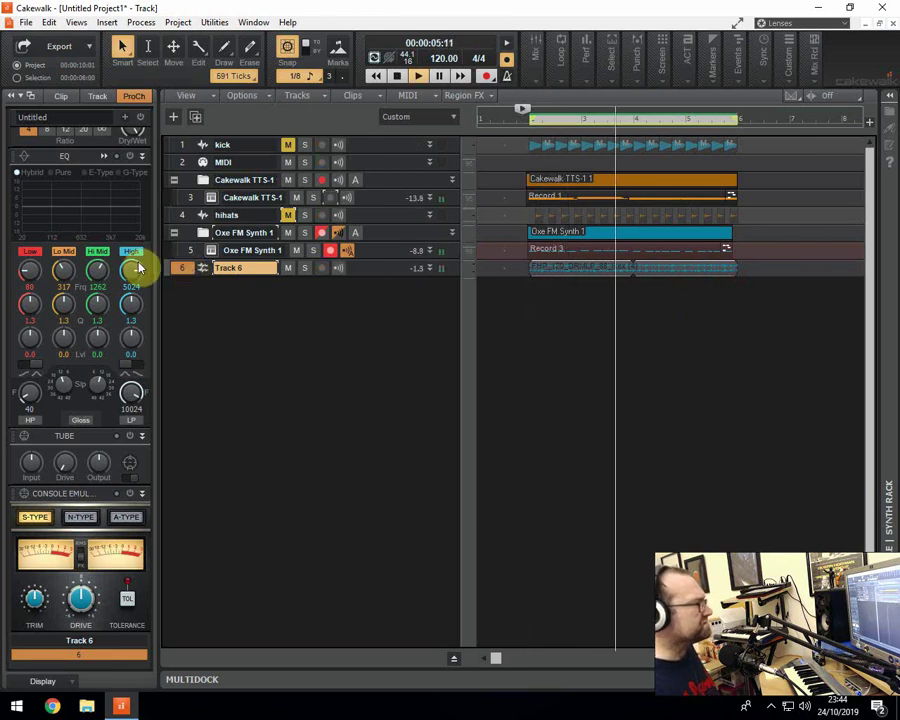
left_click(305, 268)
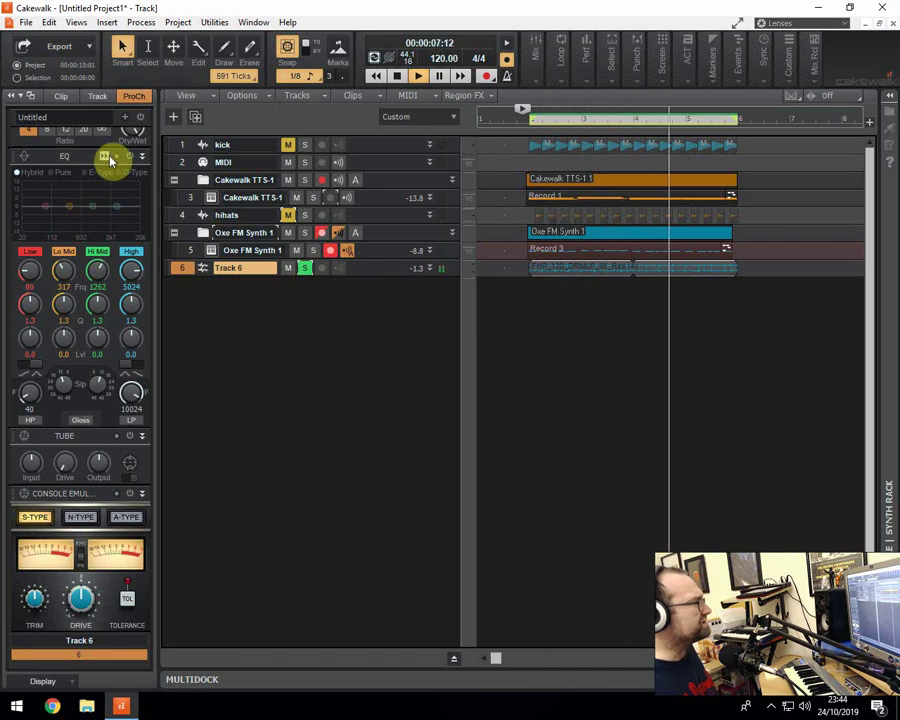
scroll(118, 200, "up", 2)
- Stop playback and pull Track 6's QuadCurve Low band down into a broad, deep low cut
key("space")
left_click(104, 222)
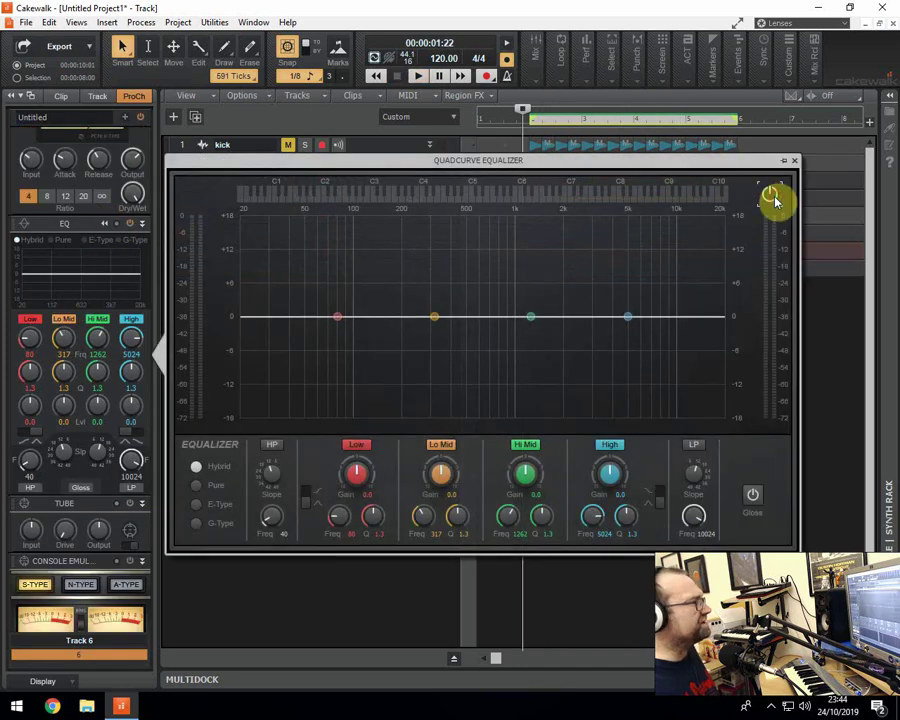
left_click_drag(337, 316, 258, 376)
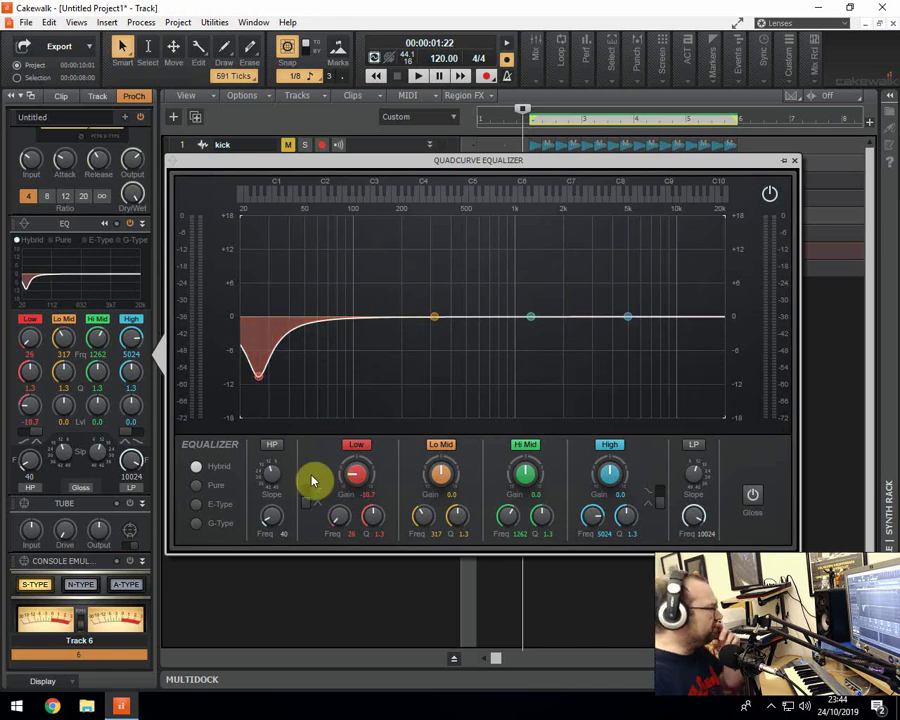
left_click_drag(259, 376, 270, 417)
left_click_drag(372, 515, 372, 555)
left_click_drag(340, 514, 342, 528)
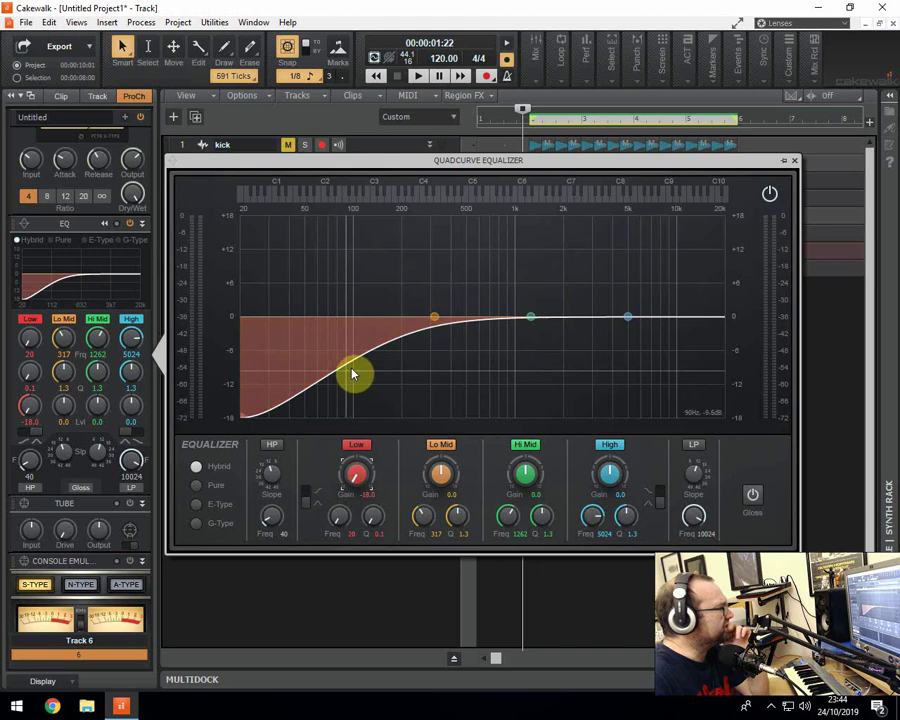
- Lower and deepen the Lo Mid band while playing back, to a 4.7 dB dip at 153 Hz
left_click_drag(436, 316, 381, 317)
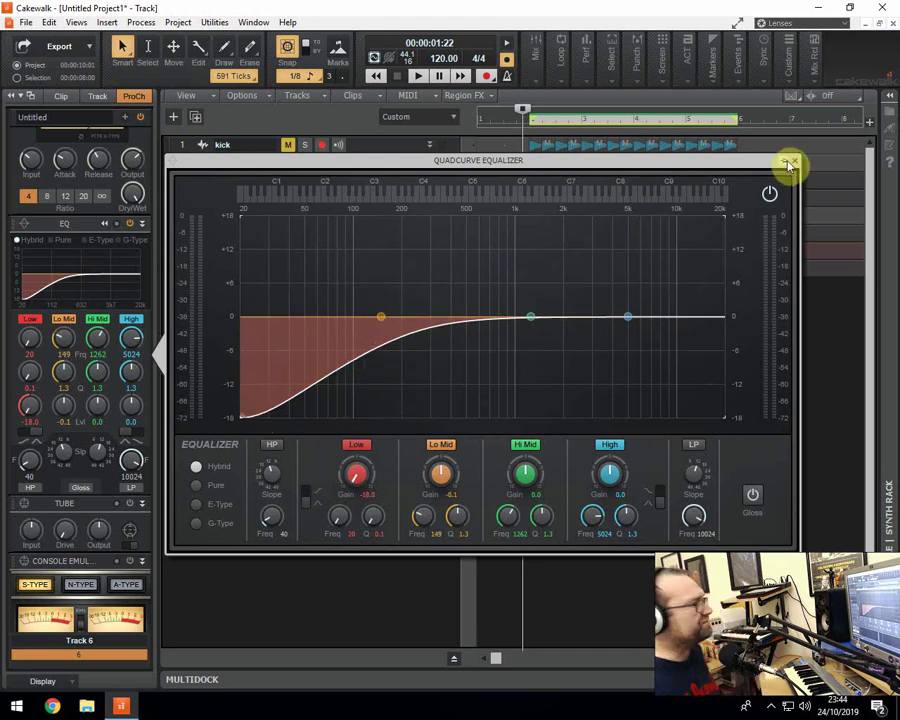
key("space")
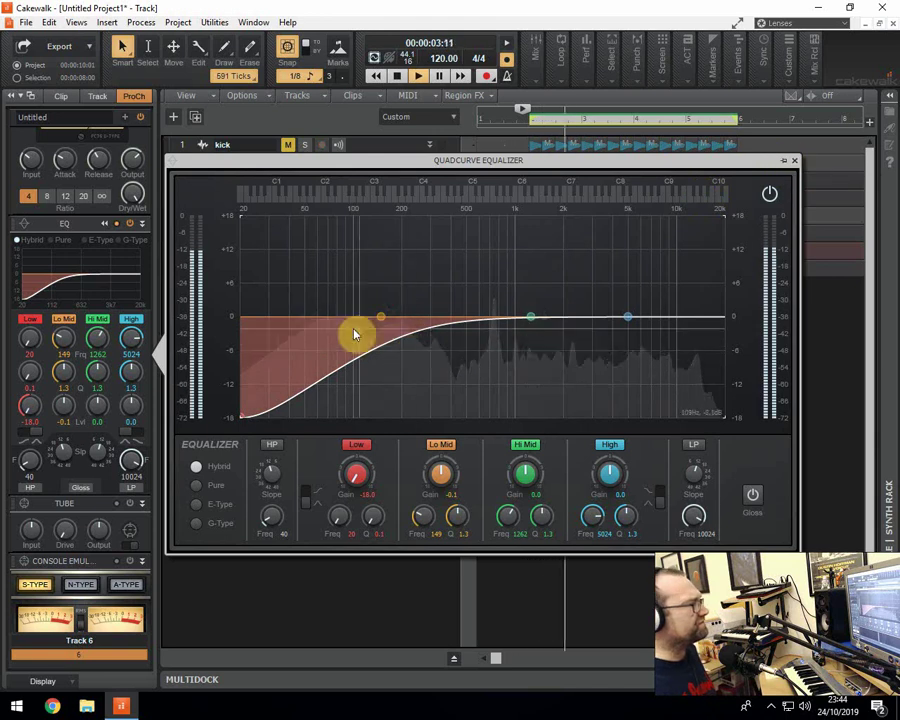
mouse_move(230, 415)
left_mouse_down()
mouse_move(430, 415)
mouse_move(242, 416)
left_mouse_up()
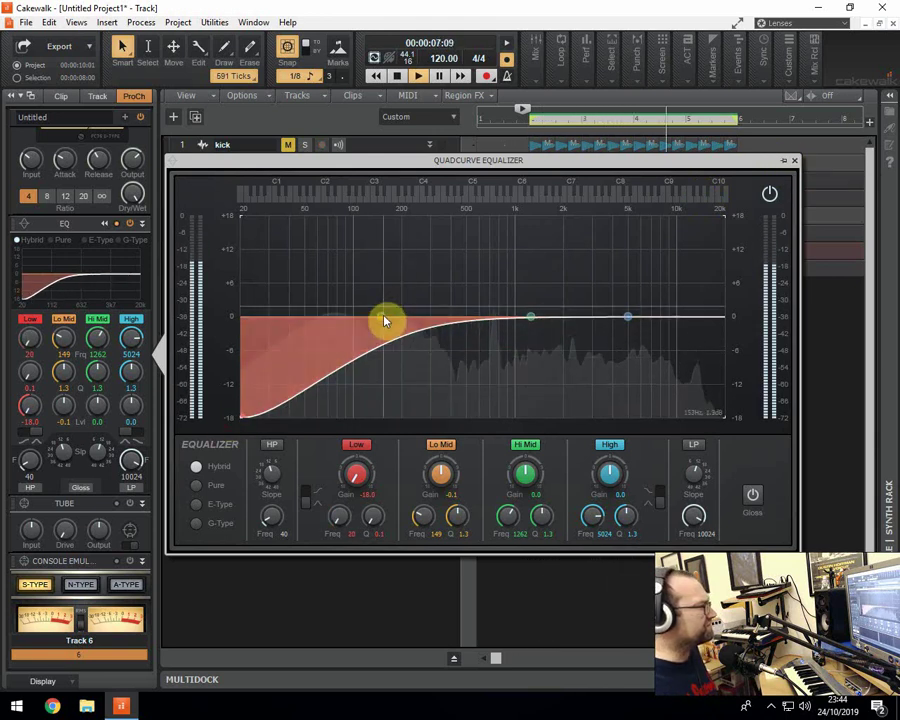
mouse_move(385, 320)
left_mouse_down()
mouse_move(362, 360)
mouse_move(372, 385)
mouse_move(321, 392)
mouse_move(258, 378)
mouse_move(245, 318)
mouse_move(371, 356)
mouse_move(383, 342)
left_mouse_up()
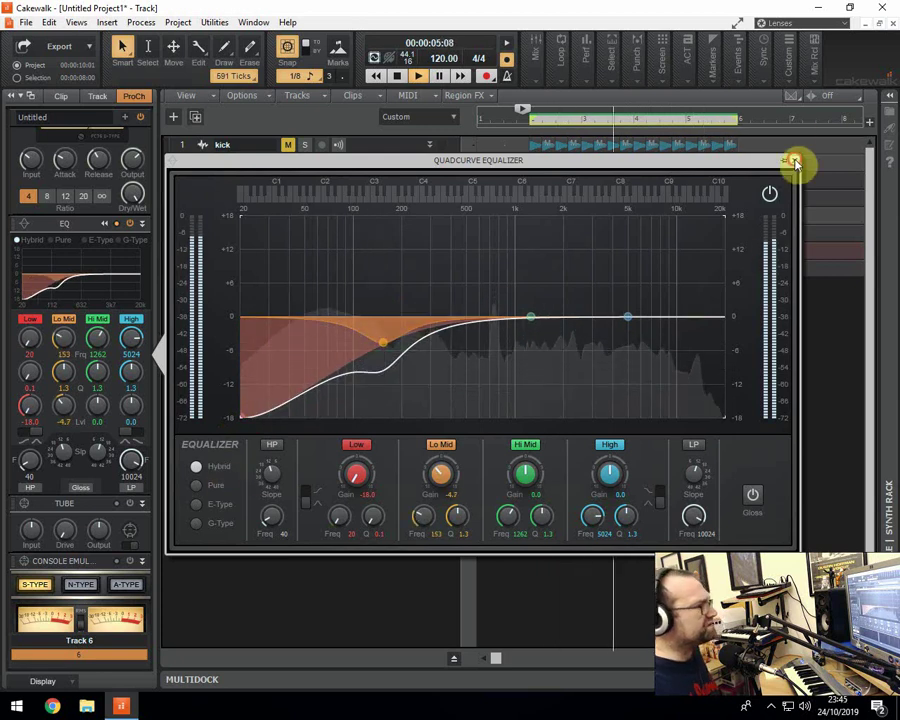
left_click(794, 163)
- Clear the kick and Track 6 solos and enlarge Track 6 to show the loop's waveform
left_click(307, 146)
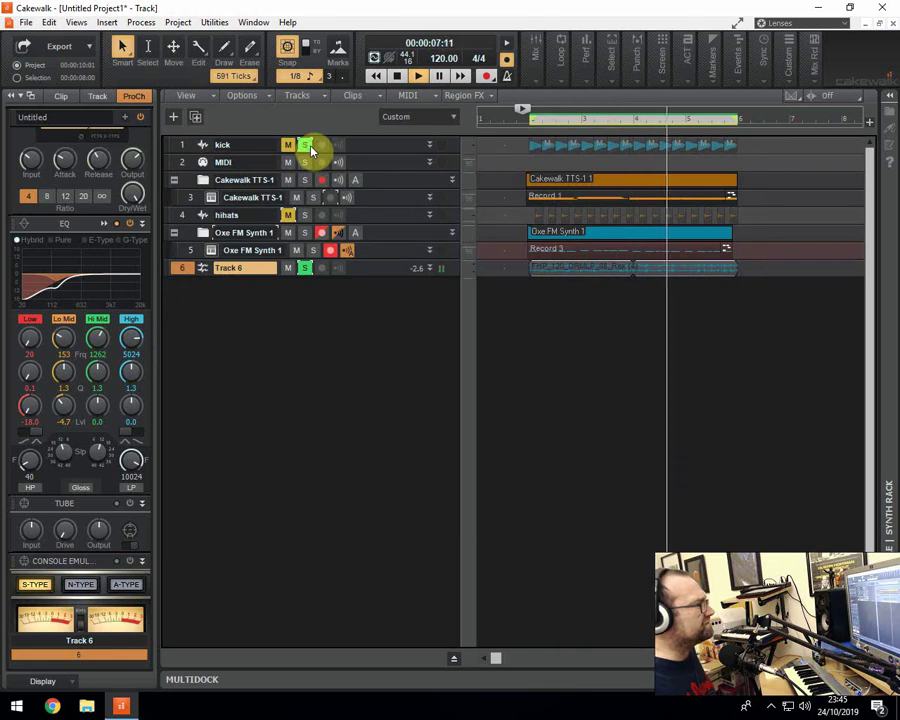
left_click(292, 146)
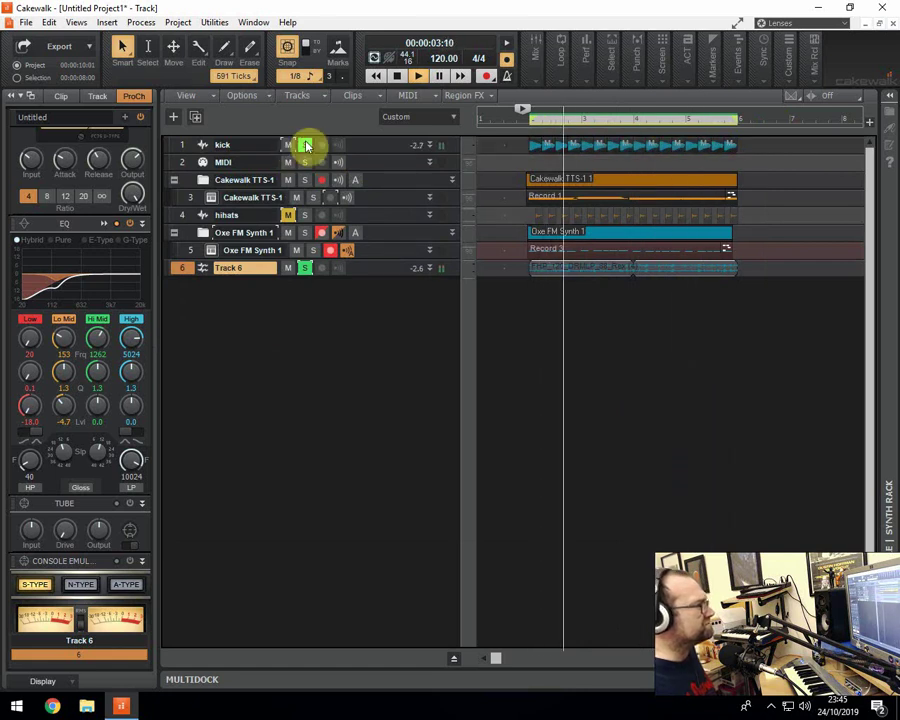
left_click(306, 145)
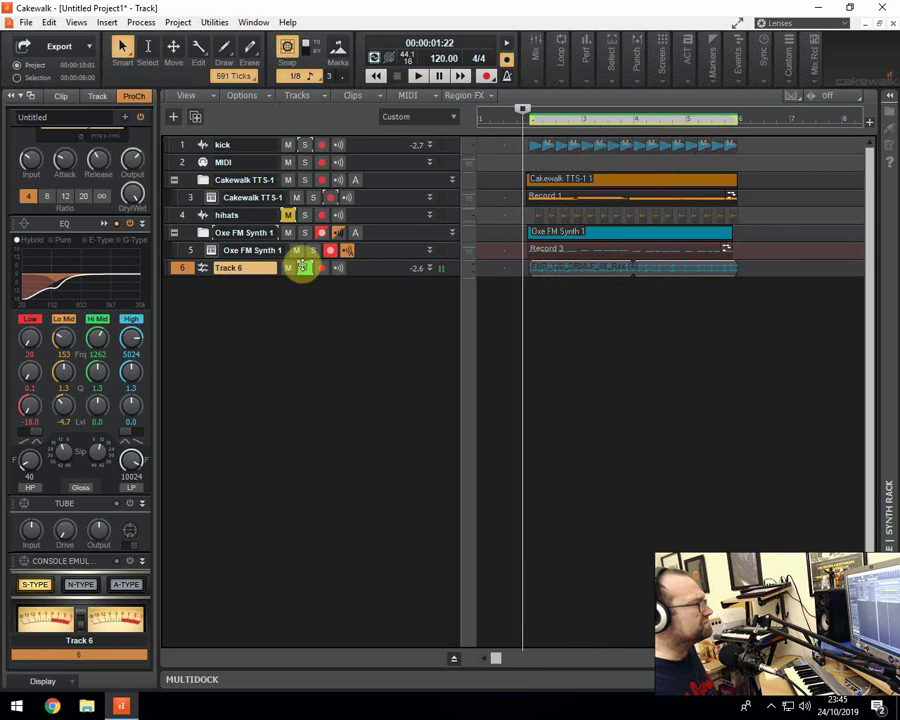
left_click(553, 357)
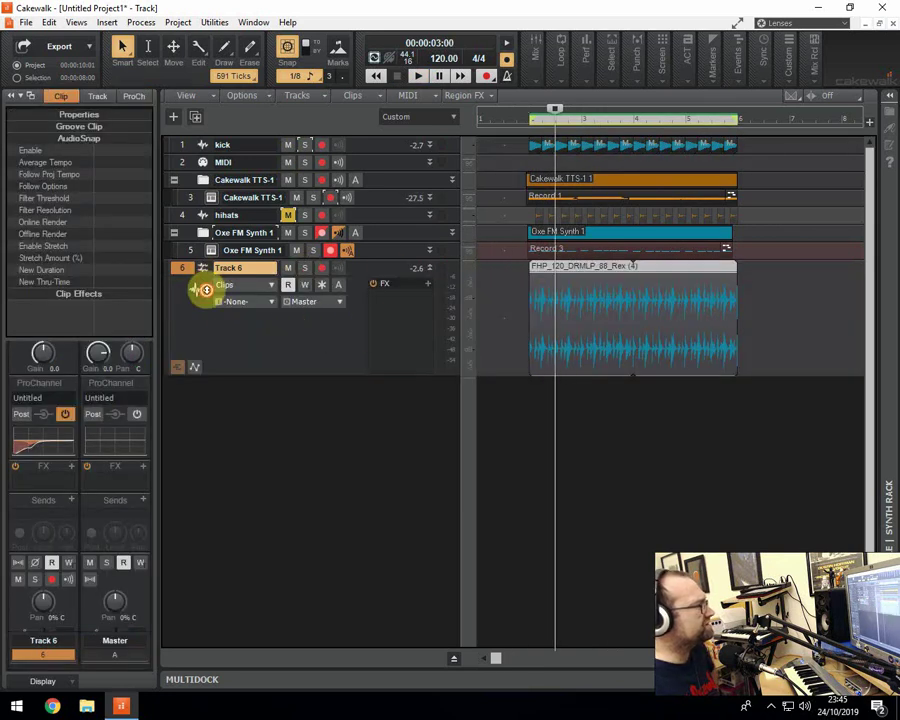
double_click(205, 290)
- Browse the drum loop clip's Insert Effect menu without adding one, then shrink the lane to show all six tracks
left_click_drag(590, 236, 622, 234)
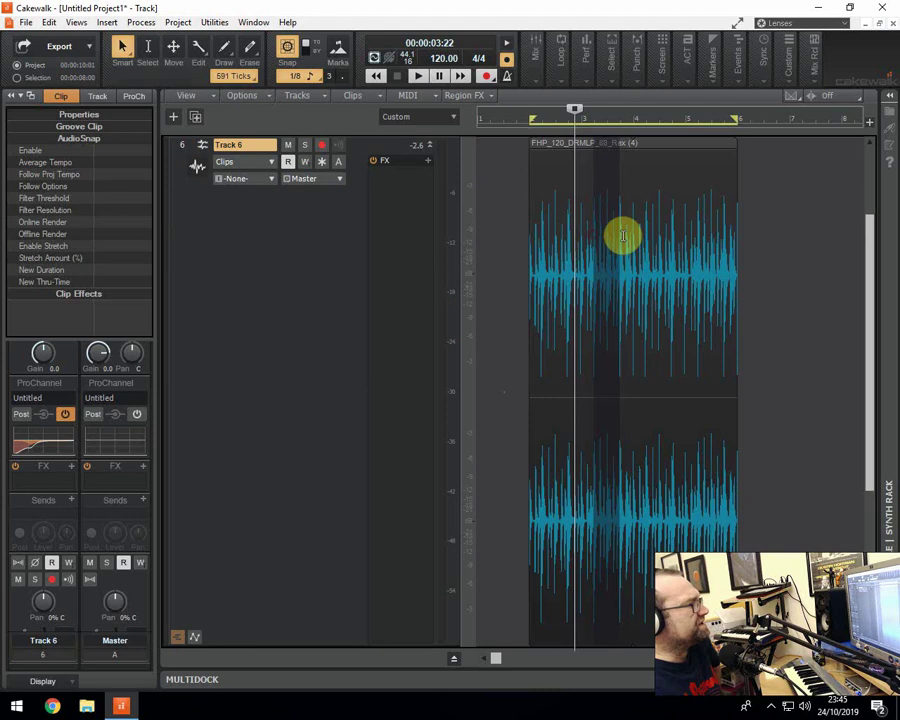
right_click(602, 201)
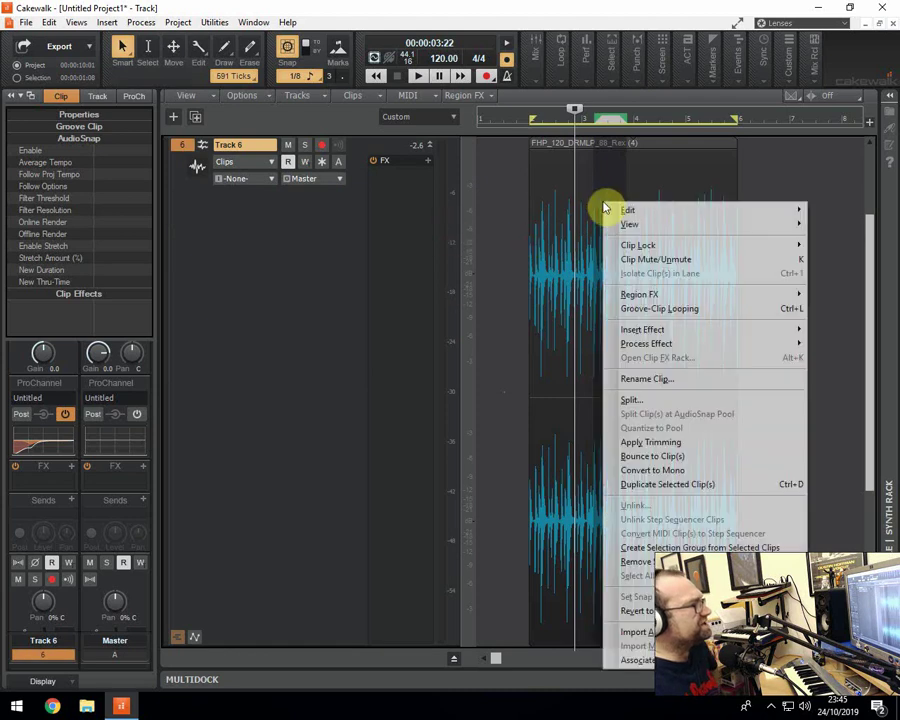
mouse_move(652, 328)
mouse_move(826, 332)
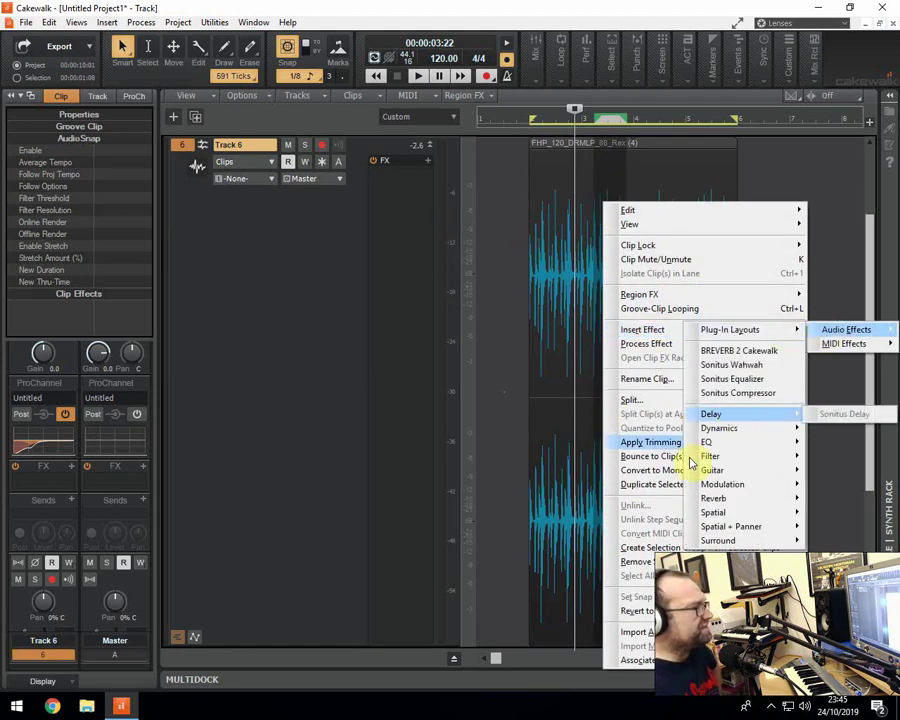
left_click(497, 295)
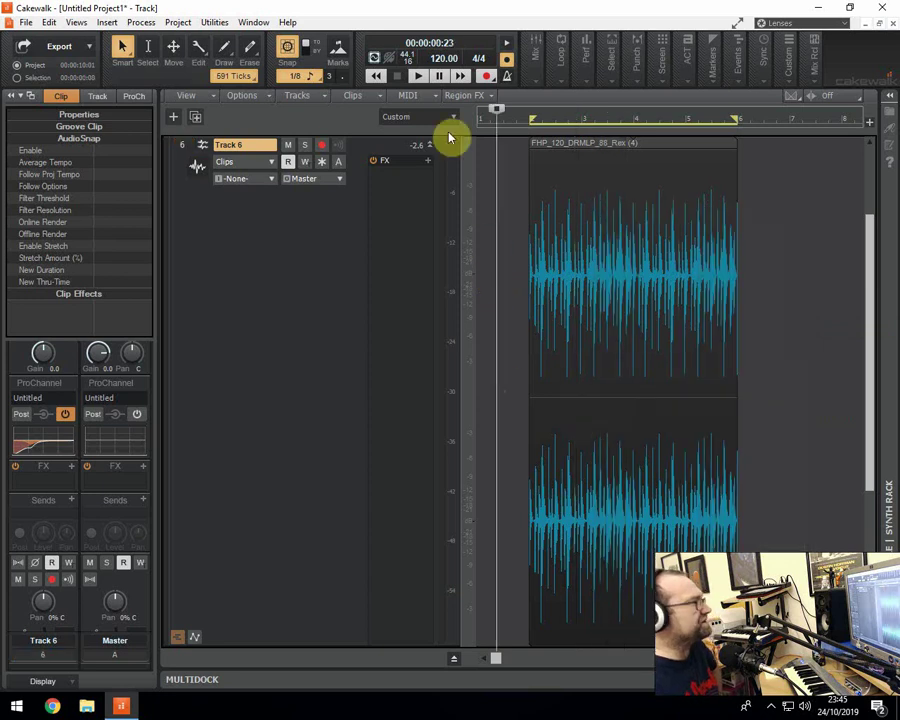
left_click_drag(425, 645, 400, 140)
scroll(436, 282, "up", 3)
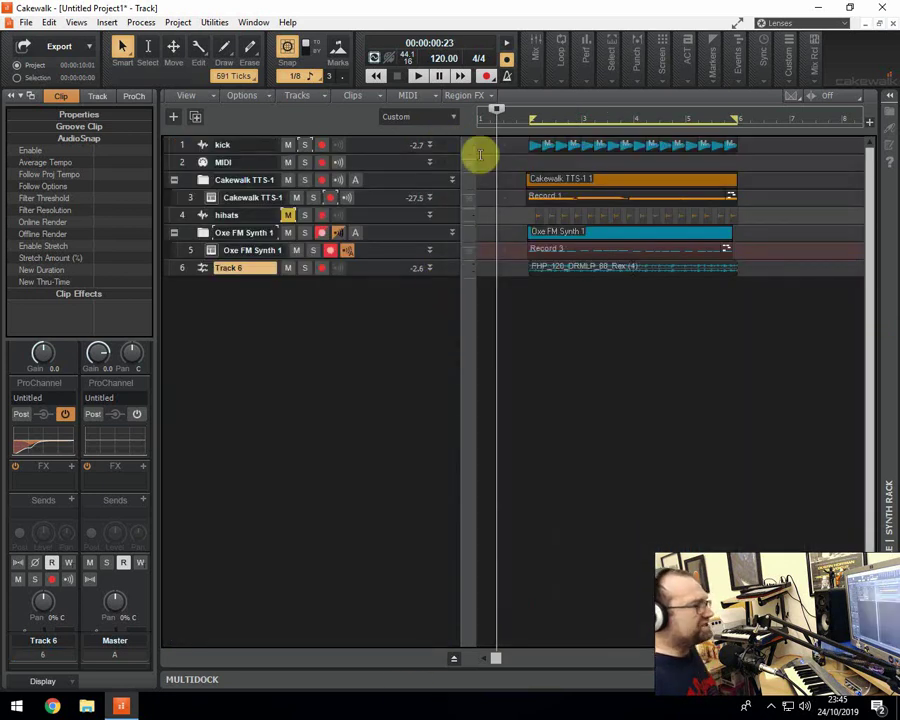
- While the arrangement plays, unmute hihats and mute the TTS-1 chords folder, then stop near the loop start
key("space")
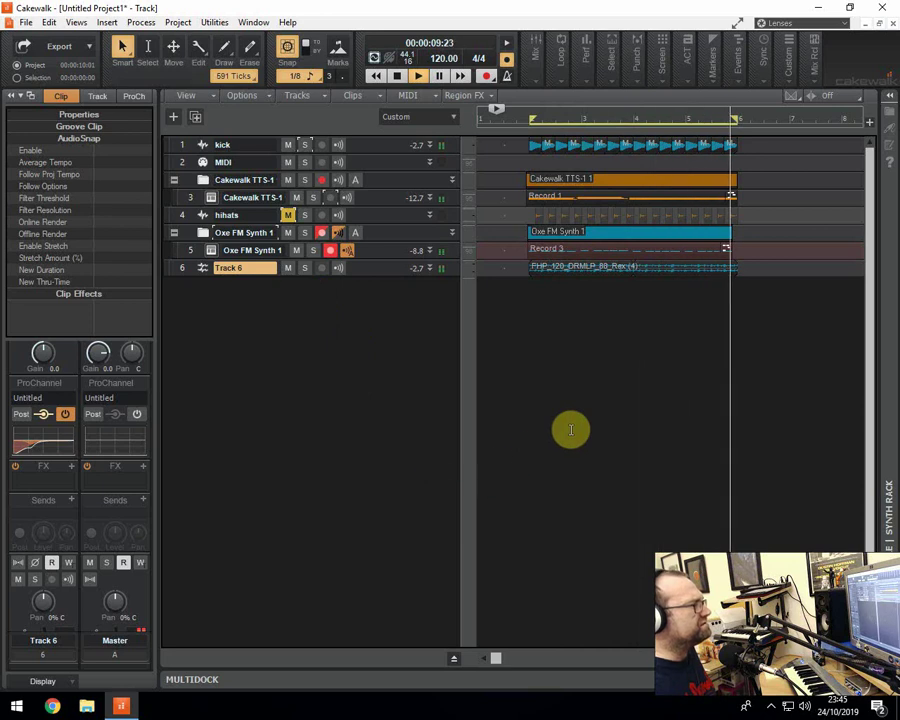
left_click(288, 215)
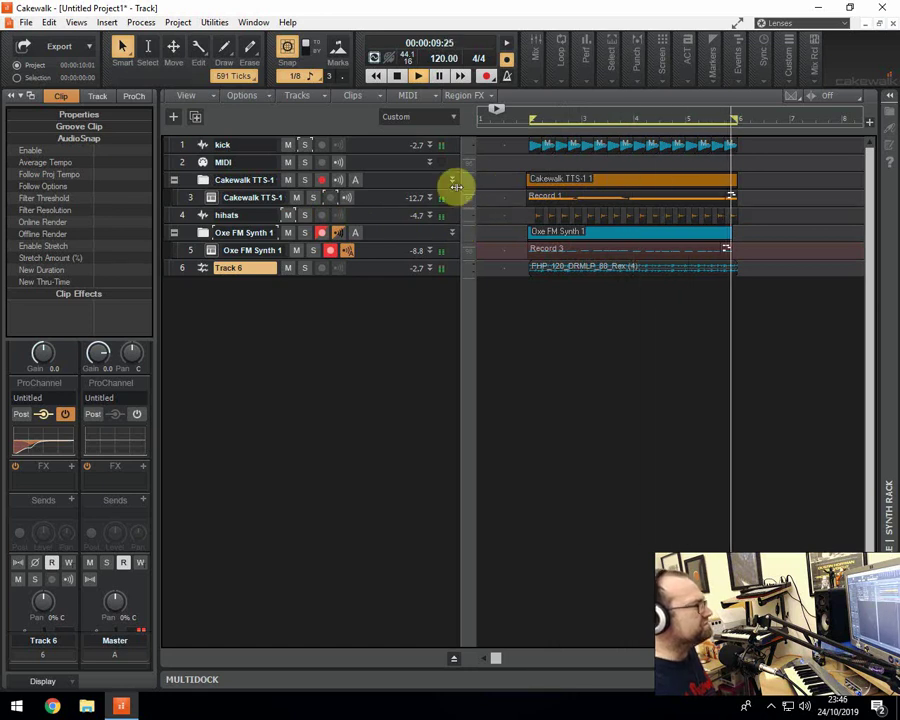
left_click(289, 180)
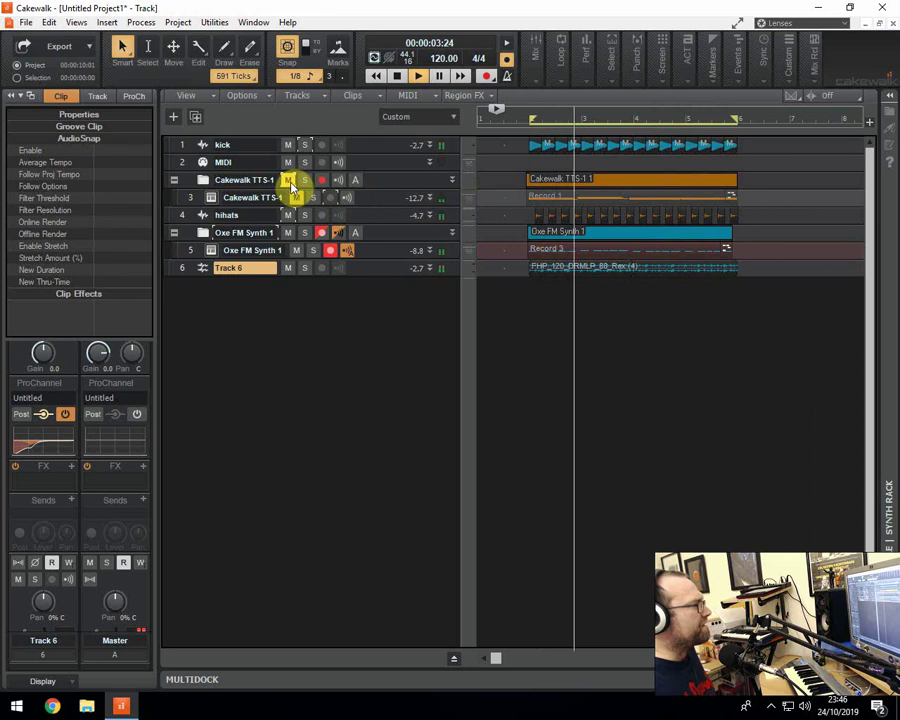
key("space")
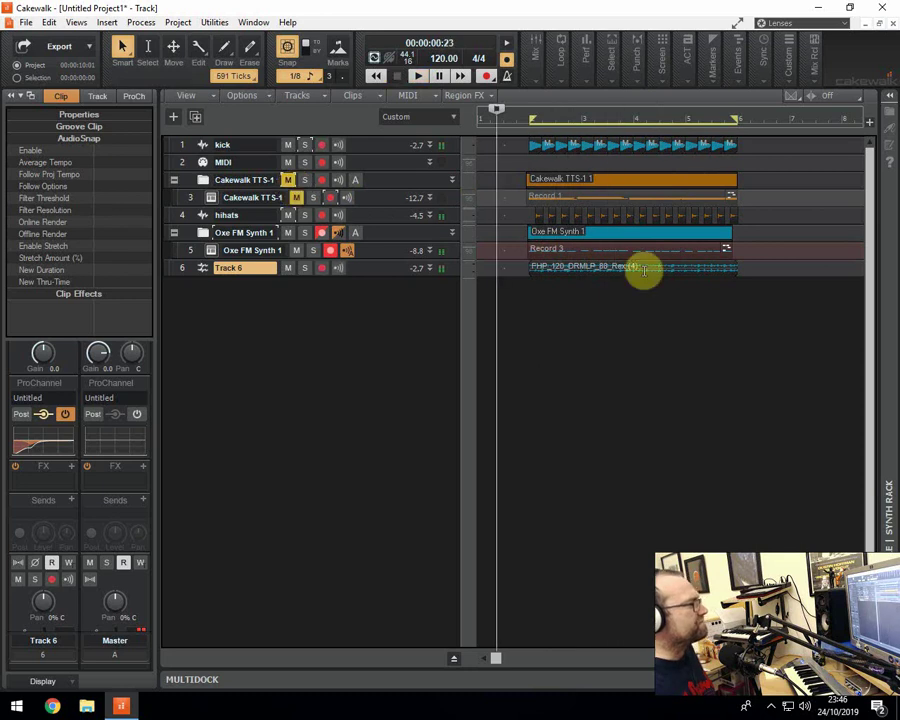
left_click(553, 330)
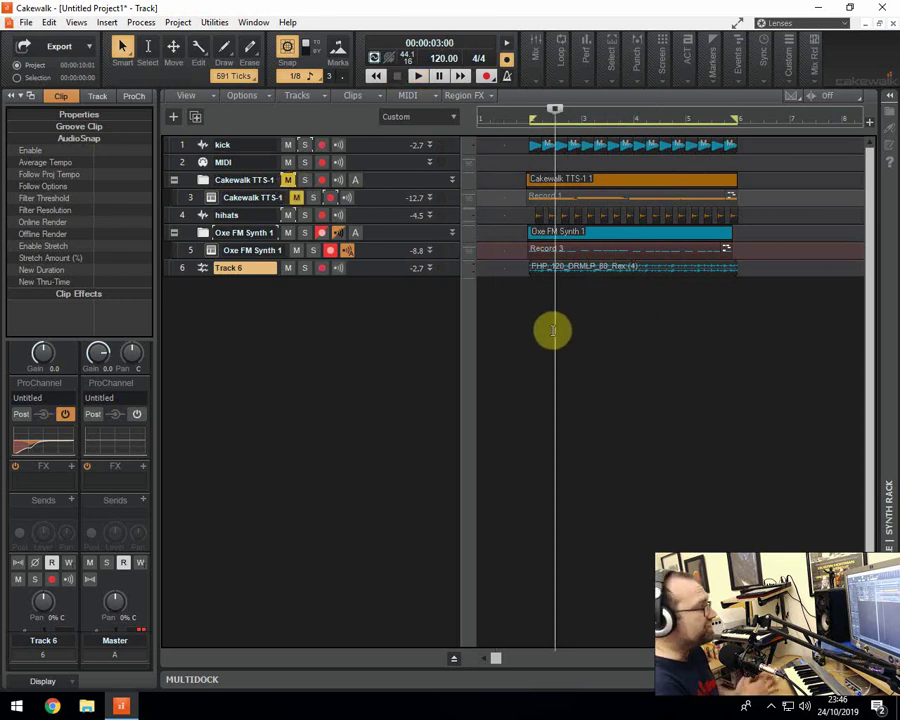